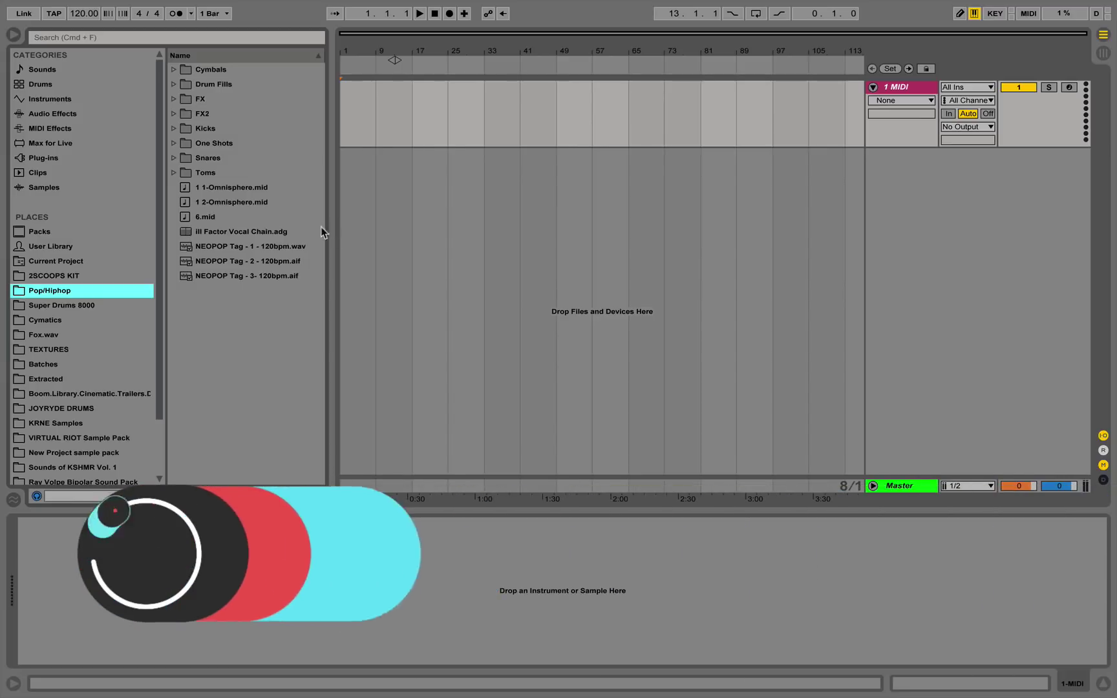
Set the song tempo to 128 BPM.
click(72, 14)
text(128)
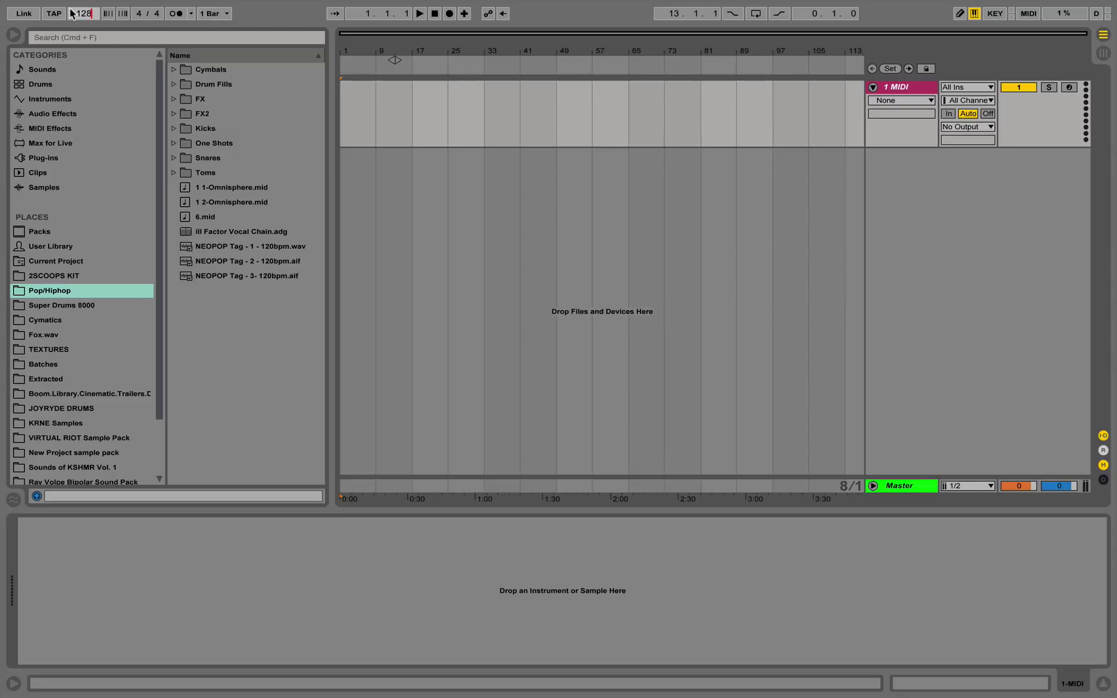
key(Return)
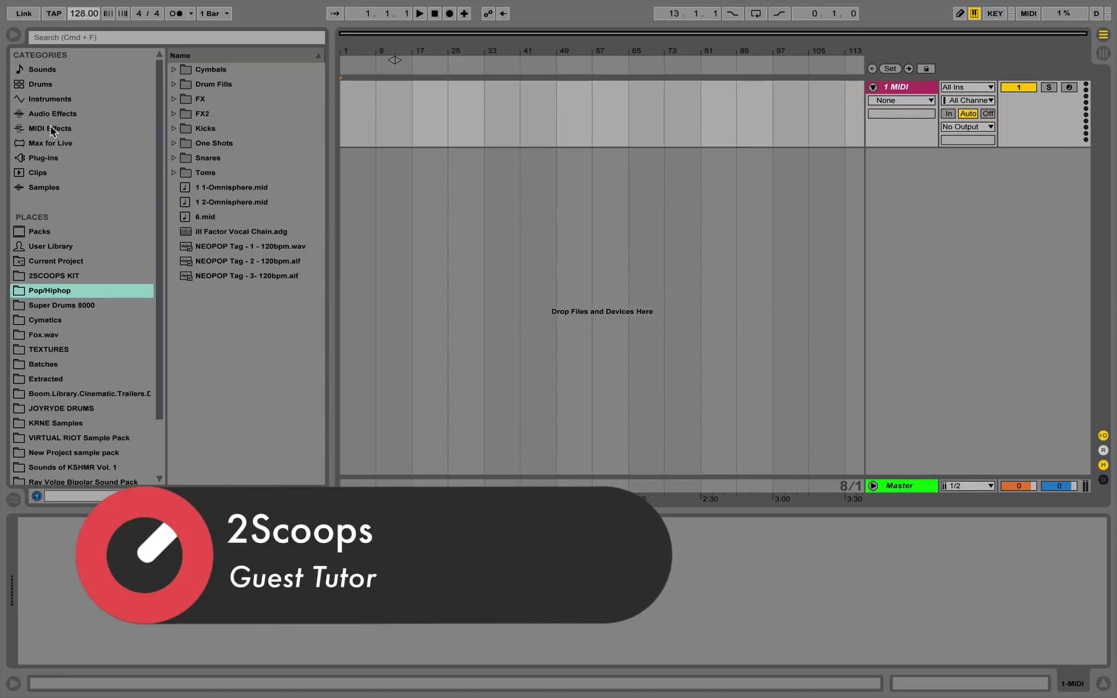
Load an empty Drum Rack from the Instruments category onto the MIDI track.
click(46, 102)
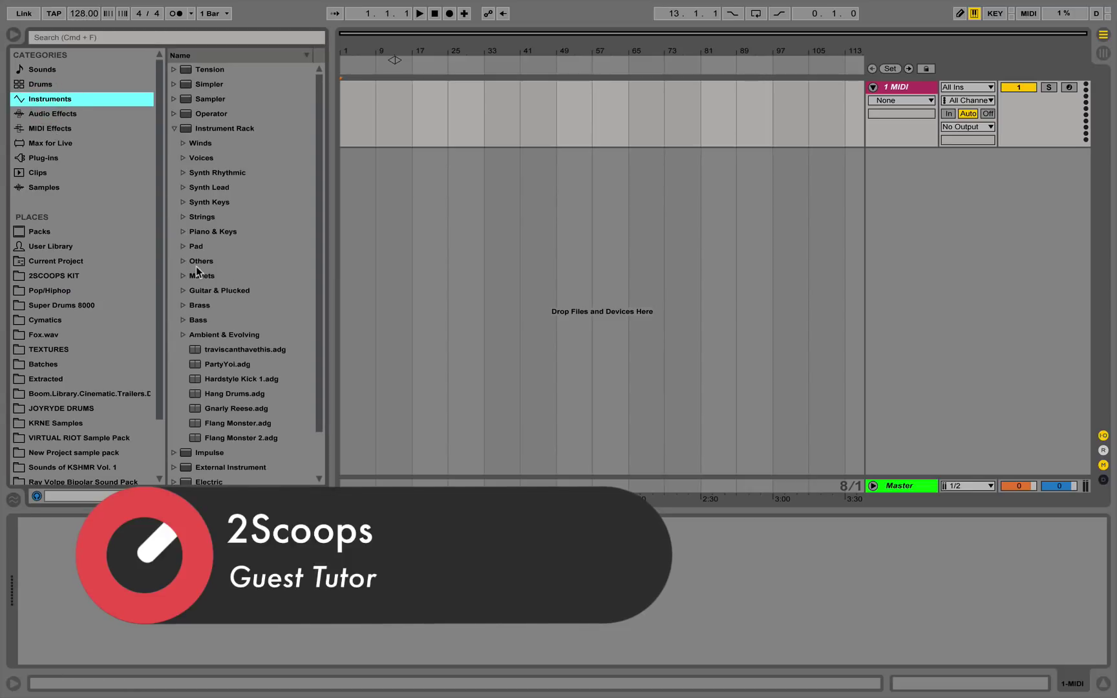
click(173, 128)
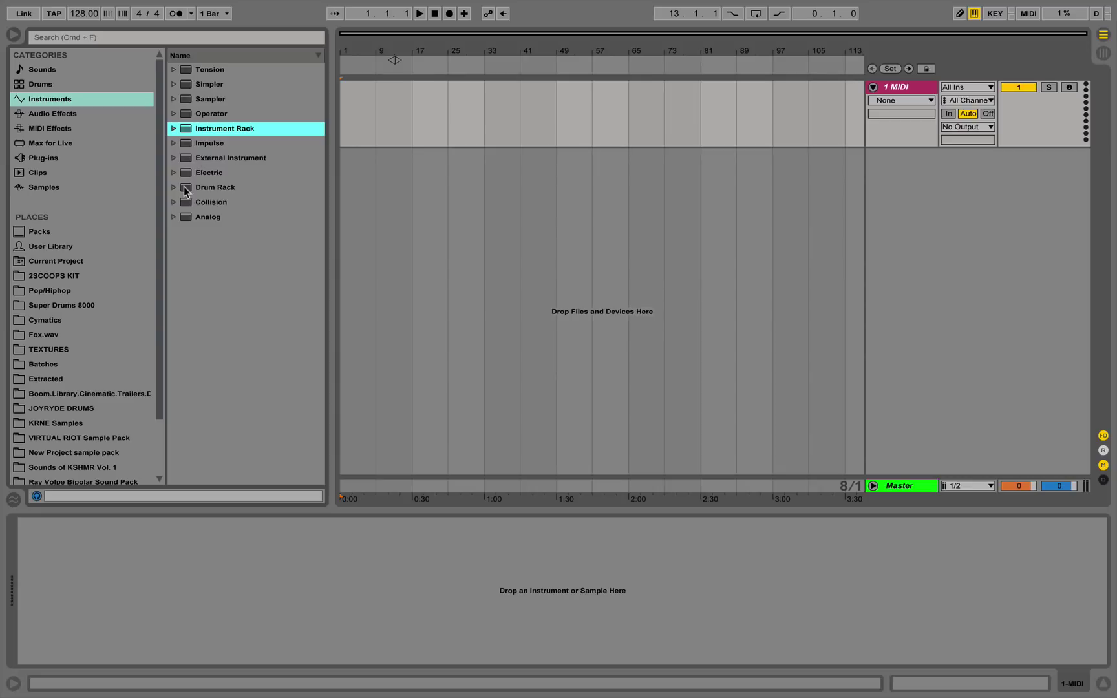
drag(185, 190, 410, 552)
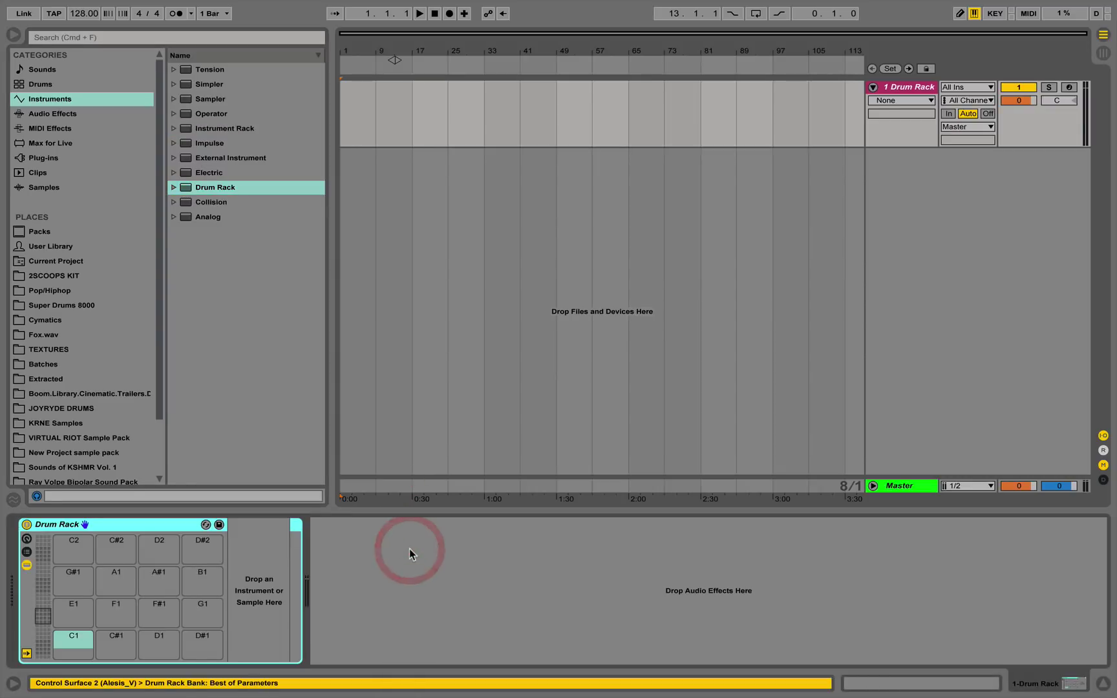
Search the plug-ins for "kick" and load the Audio Units version of Sonic Academy Kick 2 onto the Drum Rack's C1 pad.
click(157, 39)
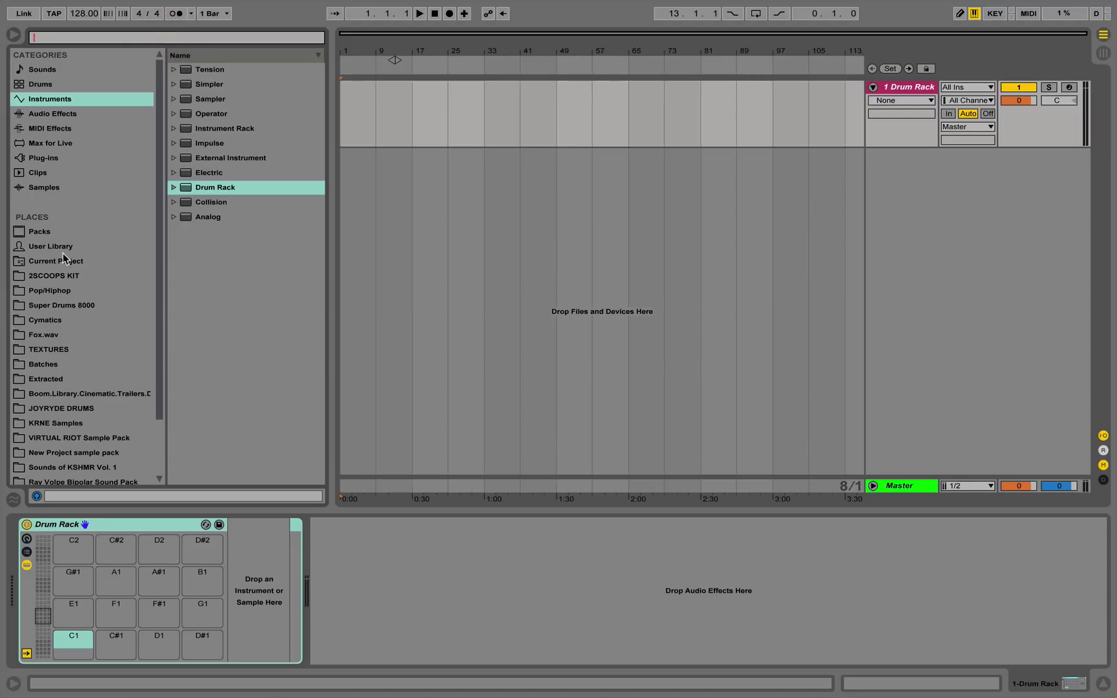
click(40, 159)
click(157, 36)
text(kick)
click(173, 69)
click(183, 84)
drag(203, 100, 71, 650)
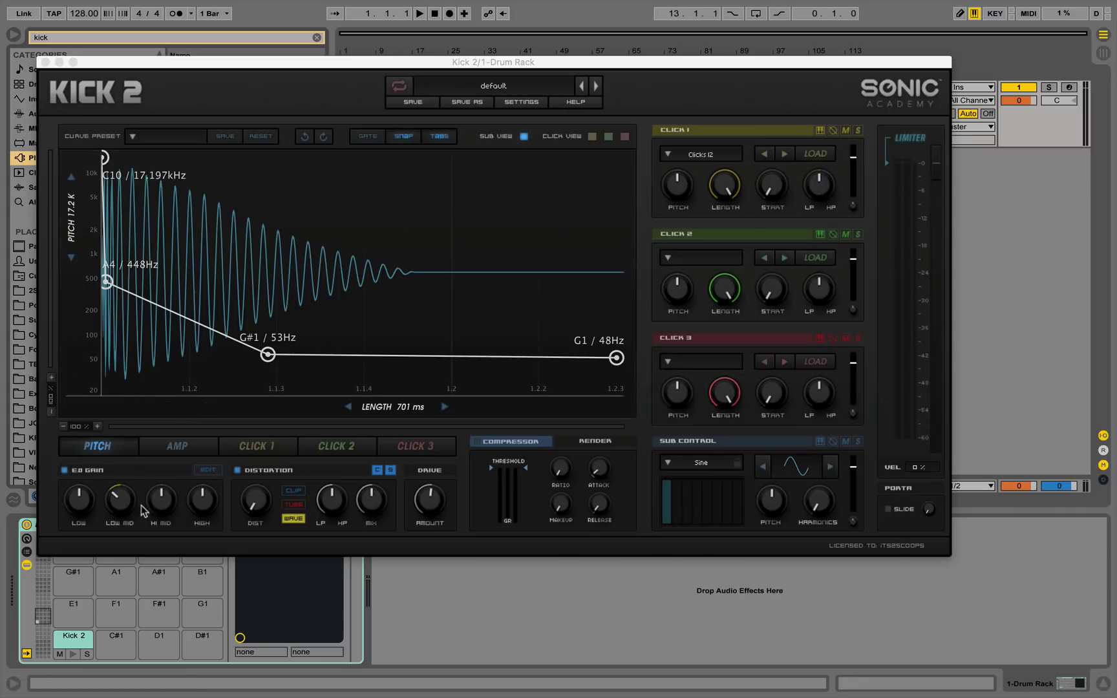
Load the factory preset Cal 01 from the D&B category in Kick 2.
click(482, 86)
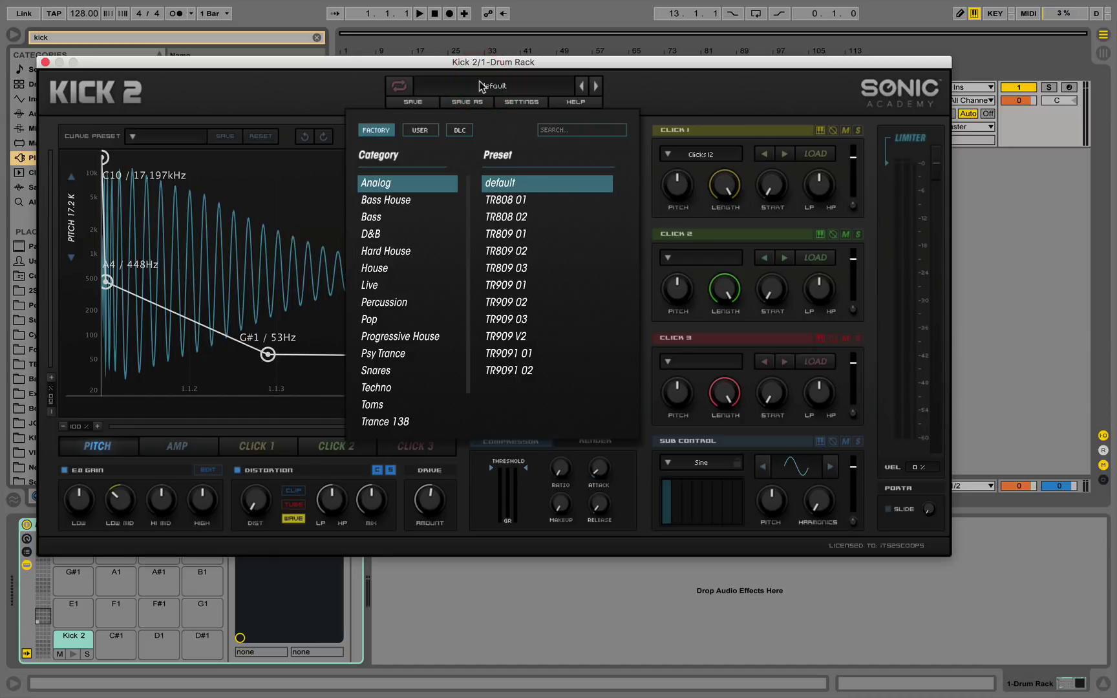
click(386, 232)
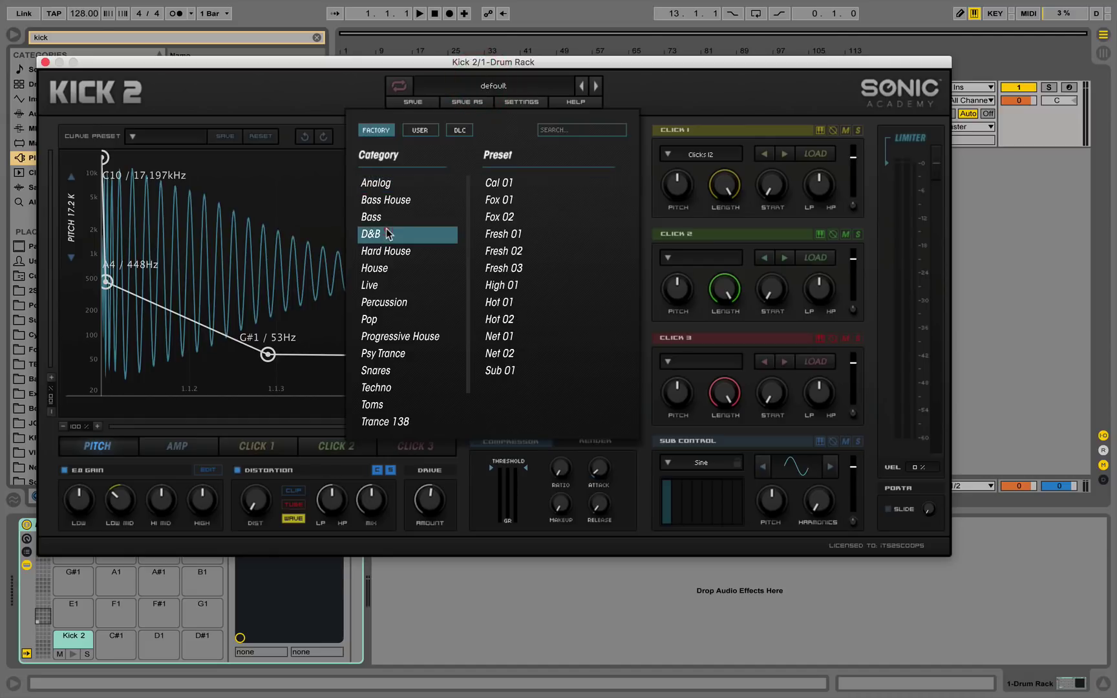
click(492, 184)
click(499, 86)
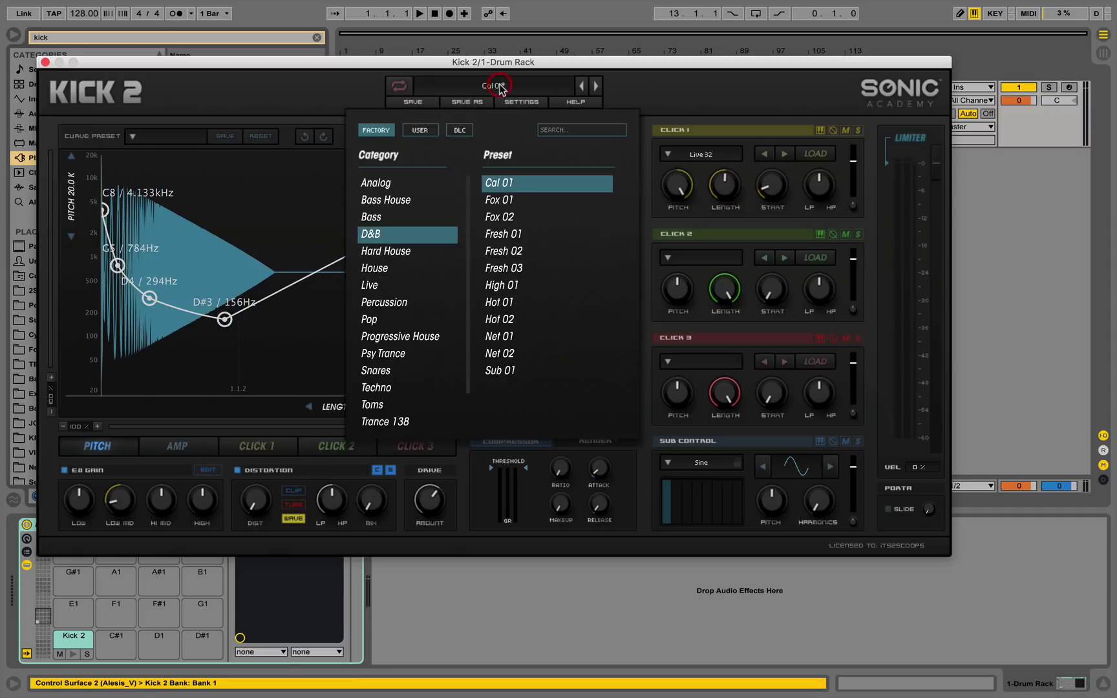
click(515, 183)
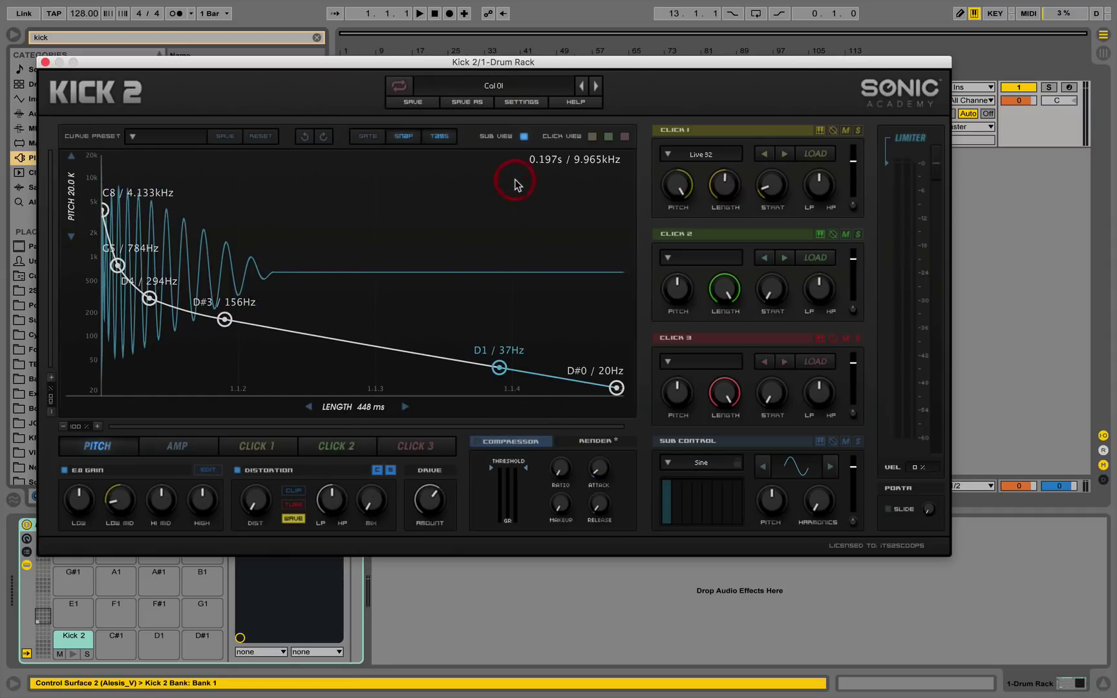
Arm the Drum Rack track for recording, audition the kick, and close the Kick 2 window.
click(1068, 88)
click(1018, 270)
key(z)
key(z)
key(a)
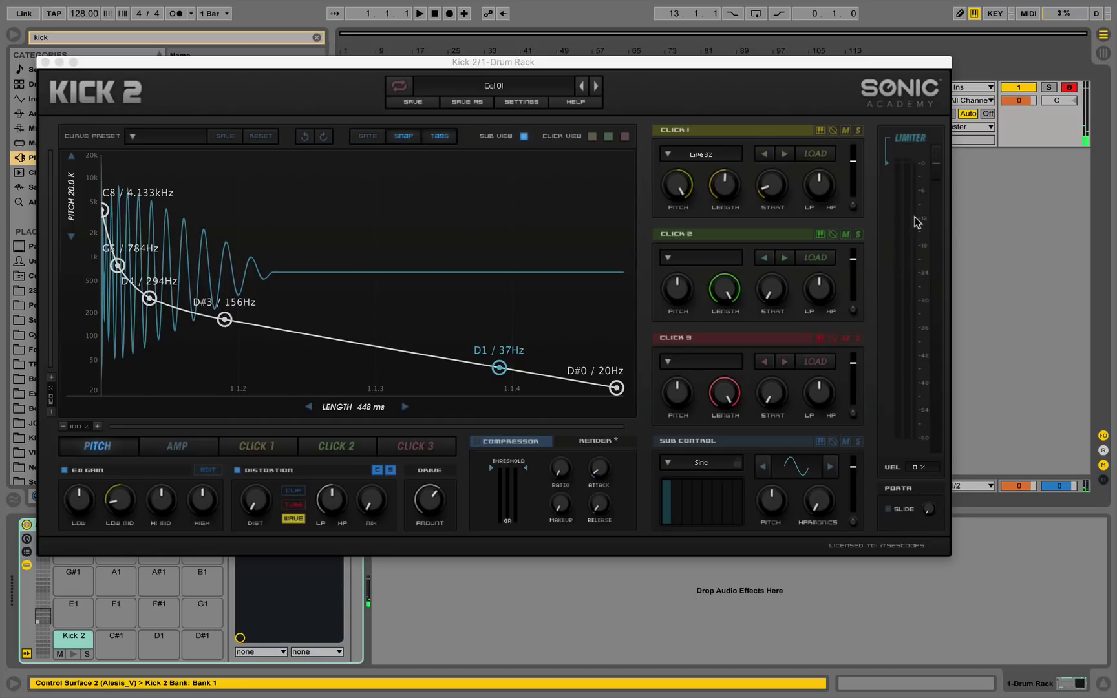
click(44, 62)
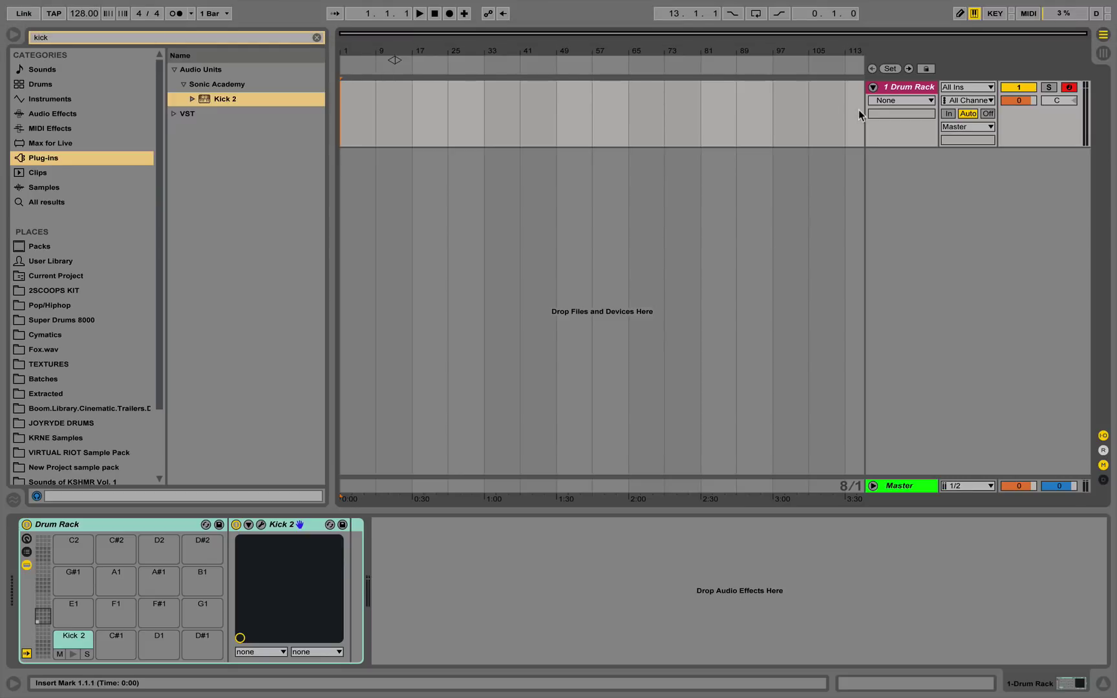
Insert an empty 16-bar MIDI clip at bar 1 of the Drum Rack track and show the track's devices.
click(882, 84)
drag(343, 117, 420, 117)
key(super+shift+m)
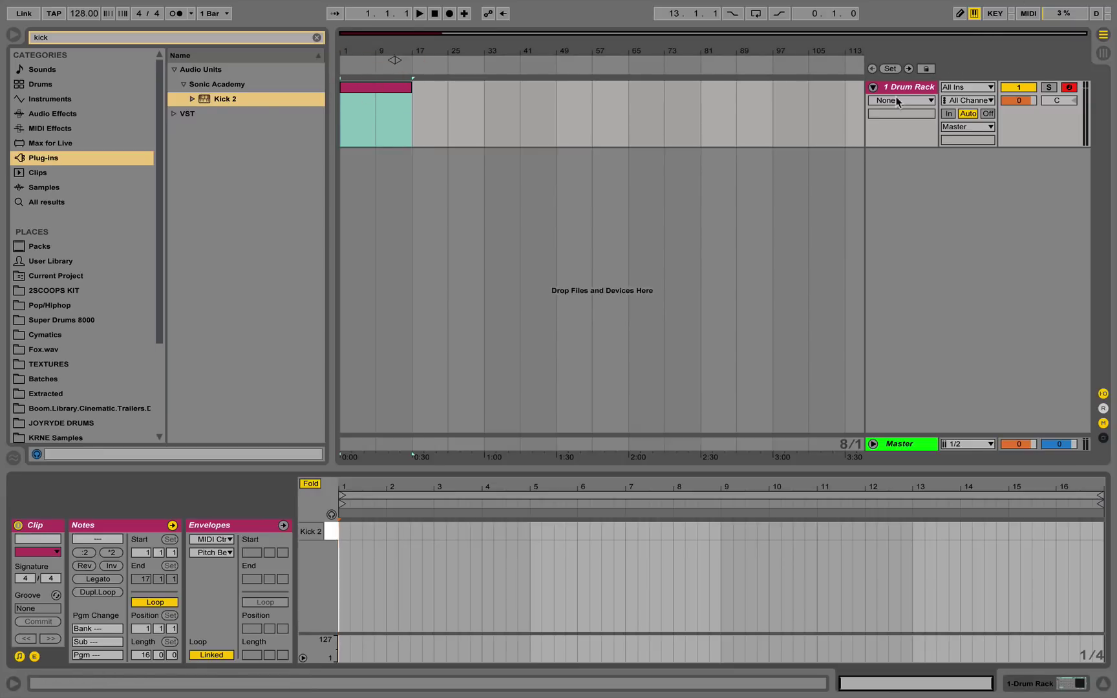
click(891, 87)
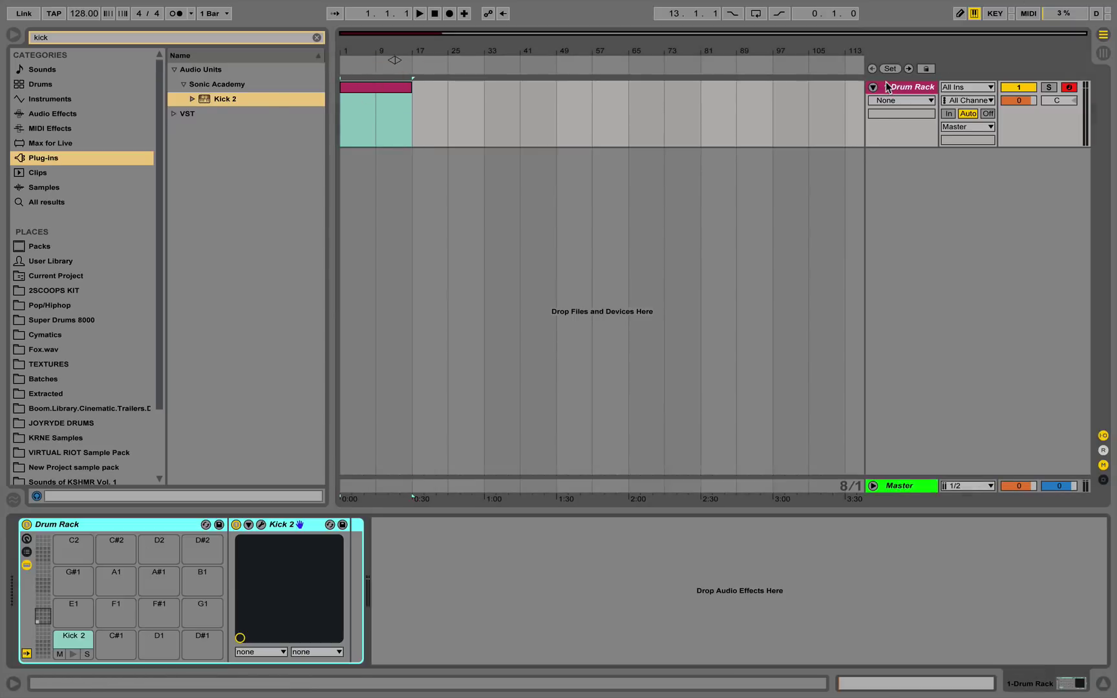
Load Nice Snare 1.aif onto pad C#1 and Nice Snare 2.aif onto pad D1 from the 2SCOOPS KIT folder.
click(159, 37)
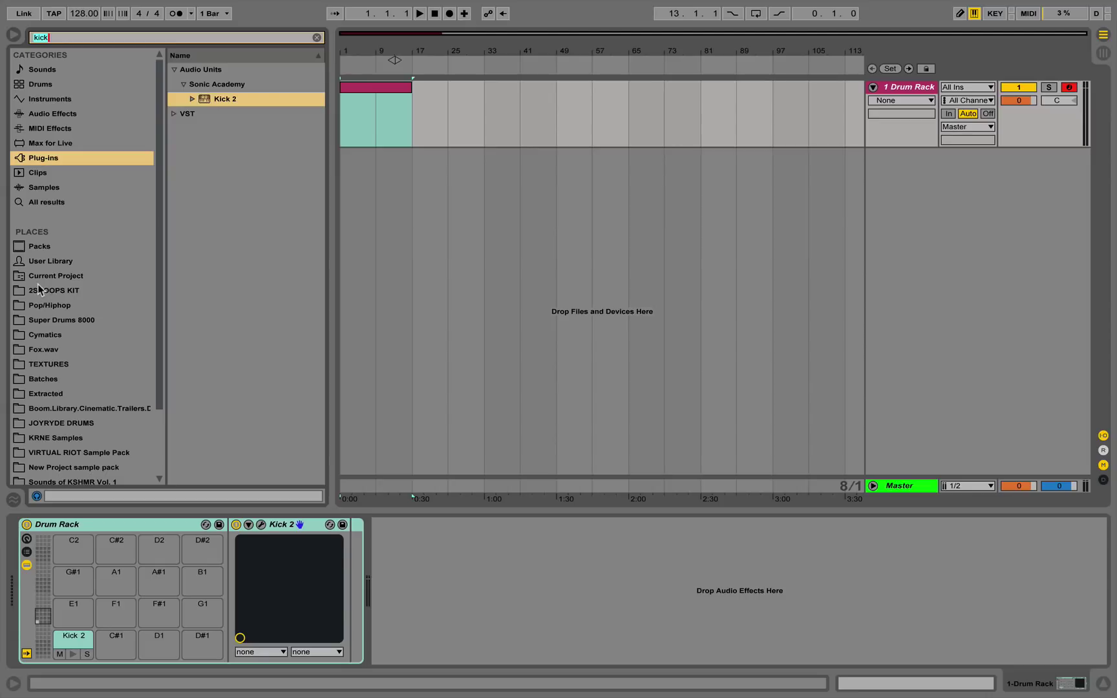
click(38, 285)
click(157, 38)
key(BackSpace)
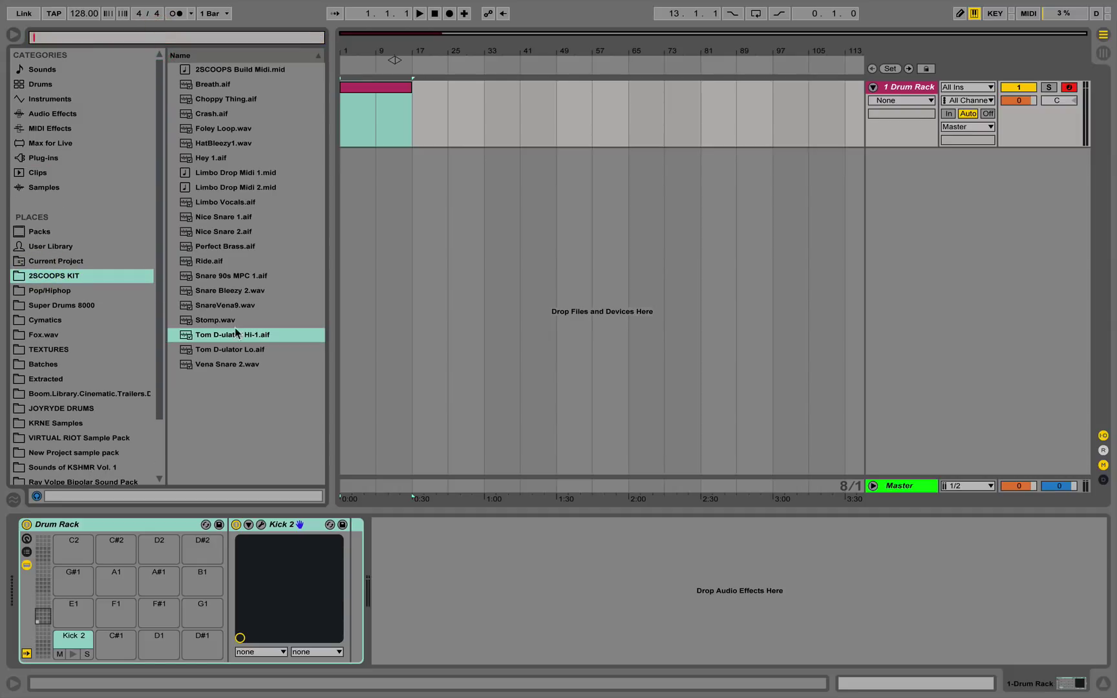
click(217, 218)
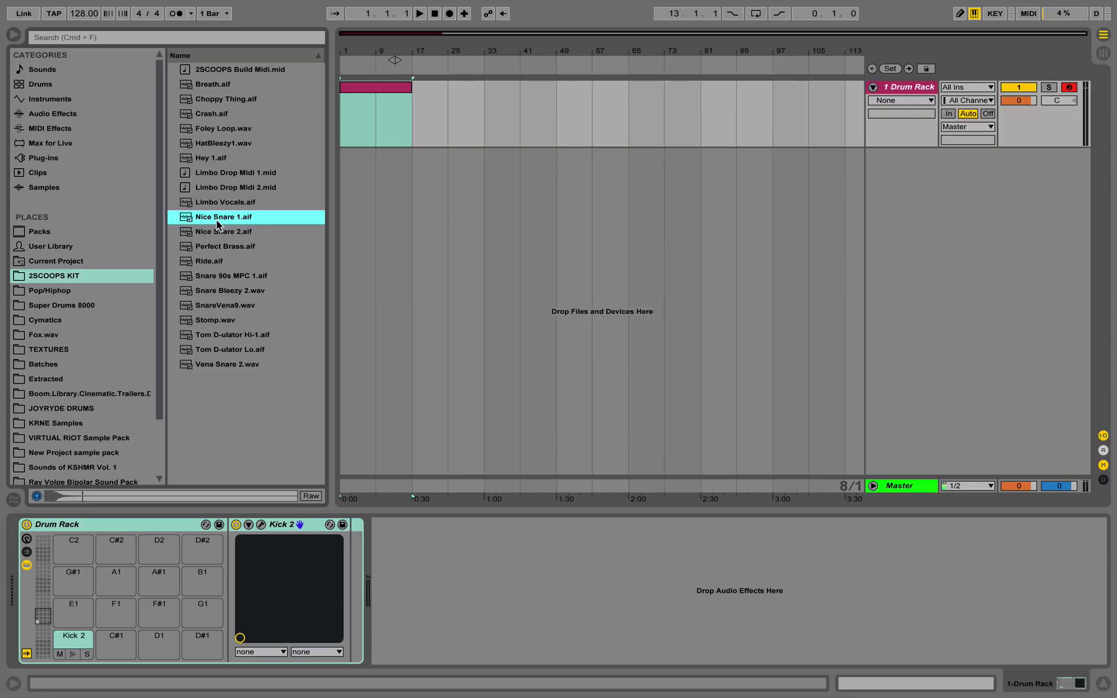
drag(217, 225, 107, 653)
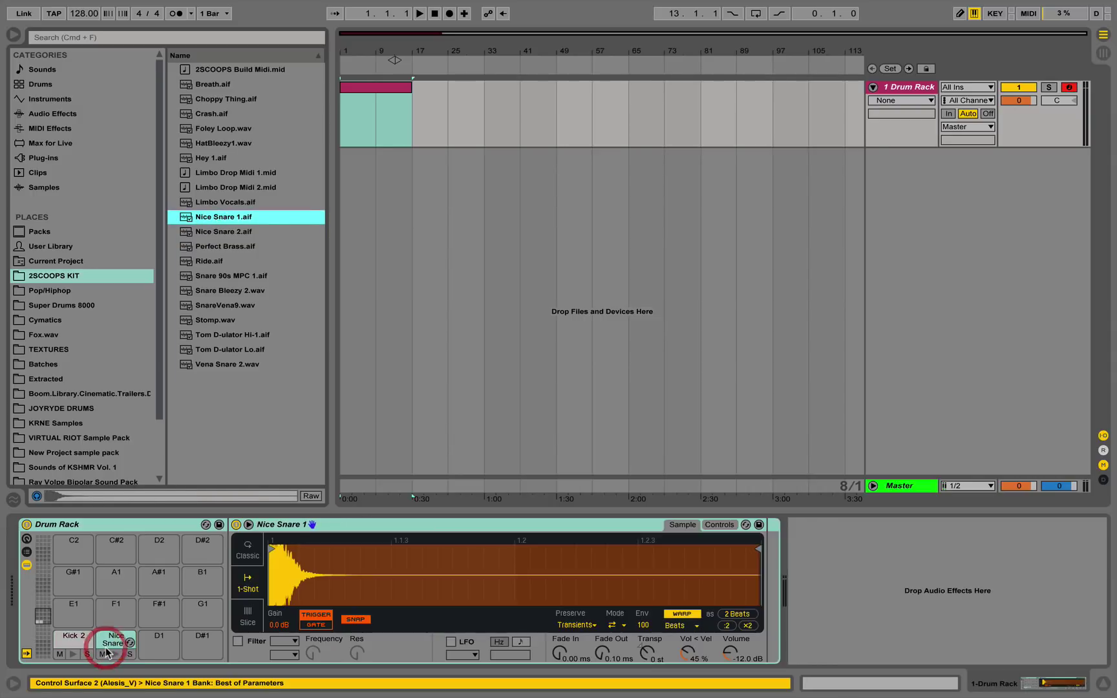
click(187, 232)
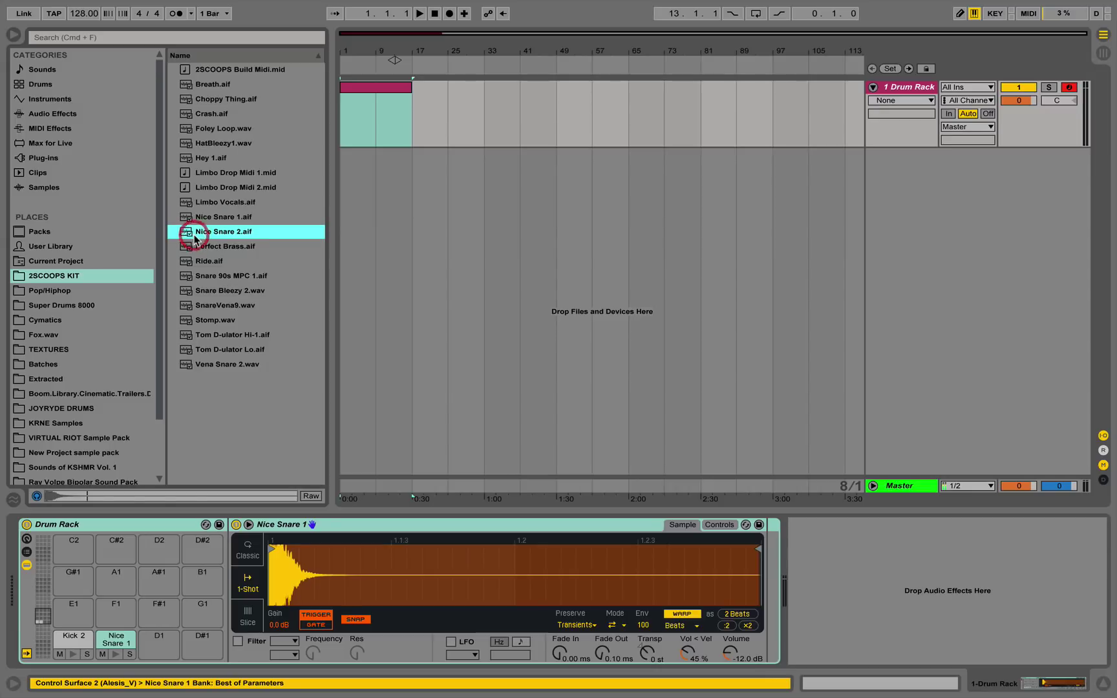
drag(186, 232, 154, 642)
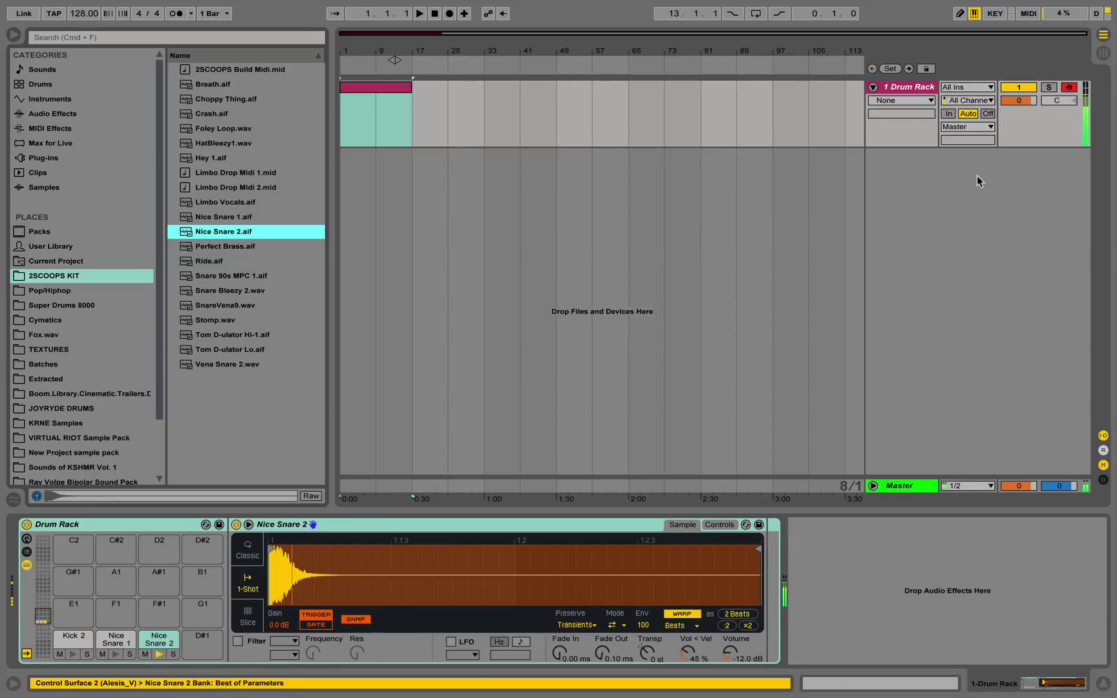
Open the 16-bar drum clip for note editing and turn on the metronome.
click(372, 85)
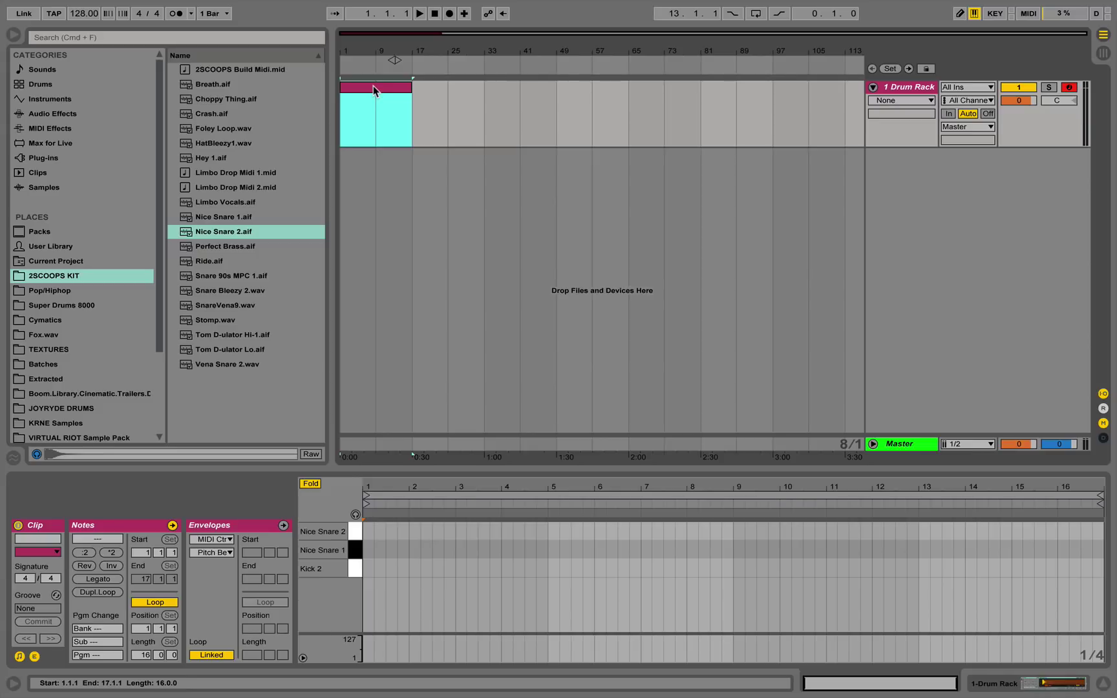
double_click(376, 85)
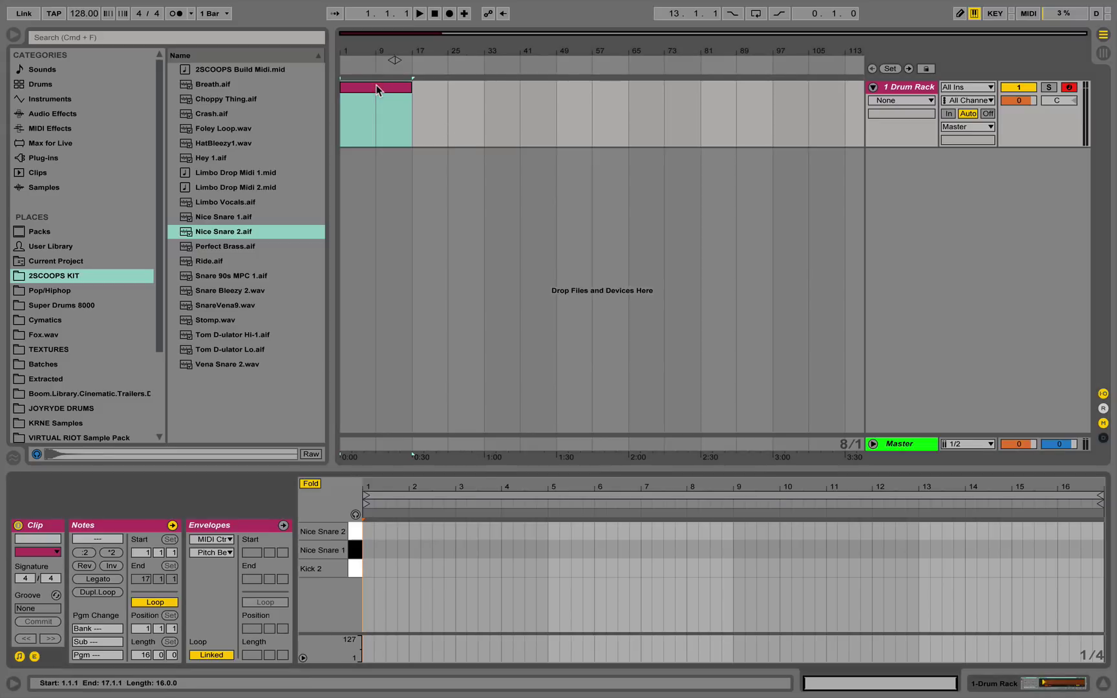
click(370, 82)
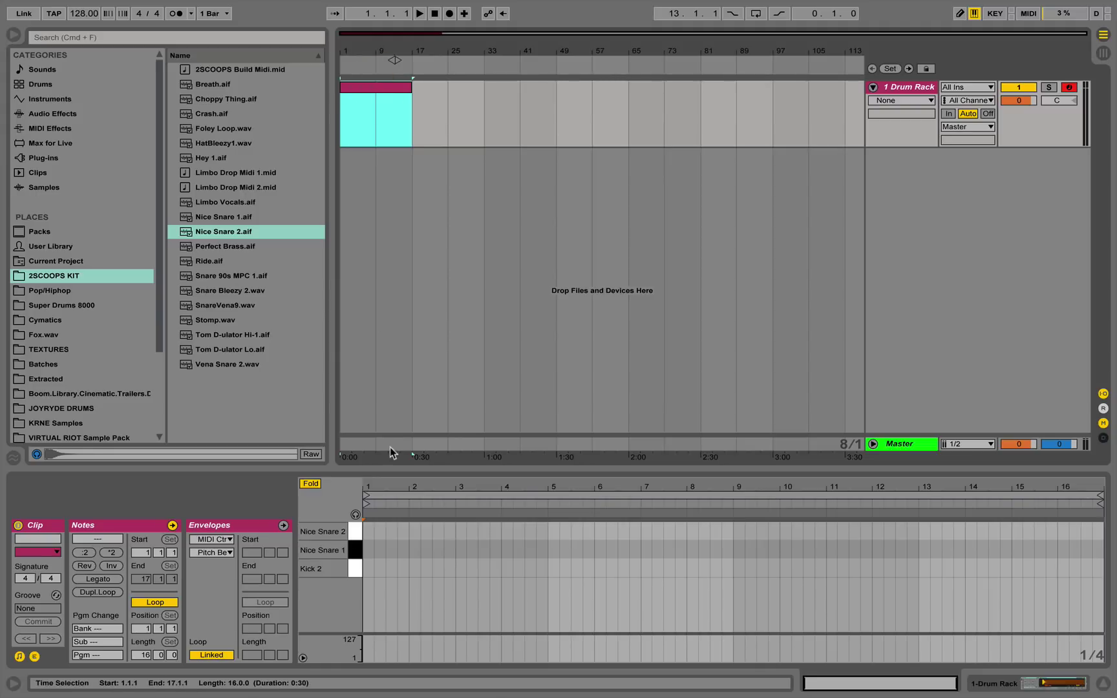
key(space)
click(173, 13)
Add a two-beat Nice Snare 1 note on beat 3 of each of bars 1 to 4.
double_click(390, 549)
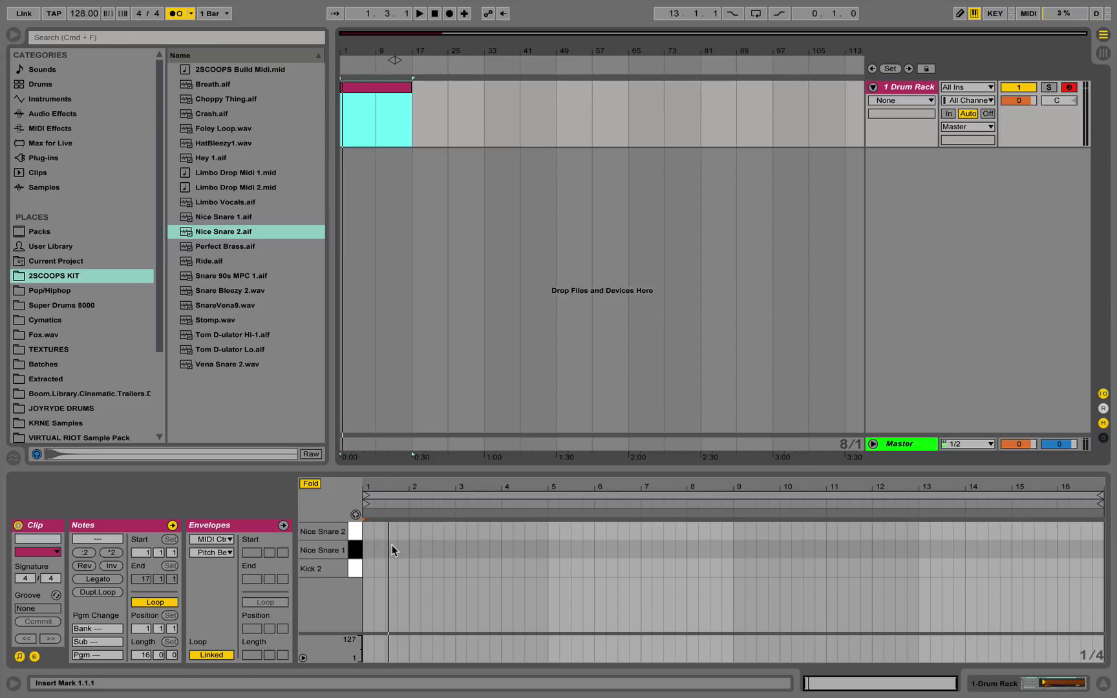
key(space)
key(shift+Right)
key(space)
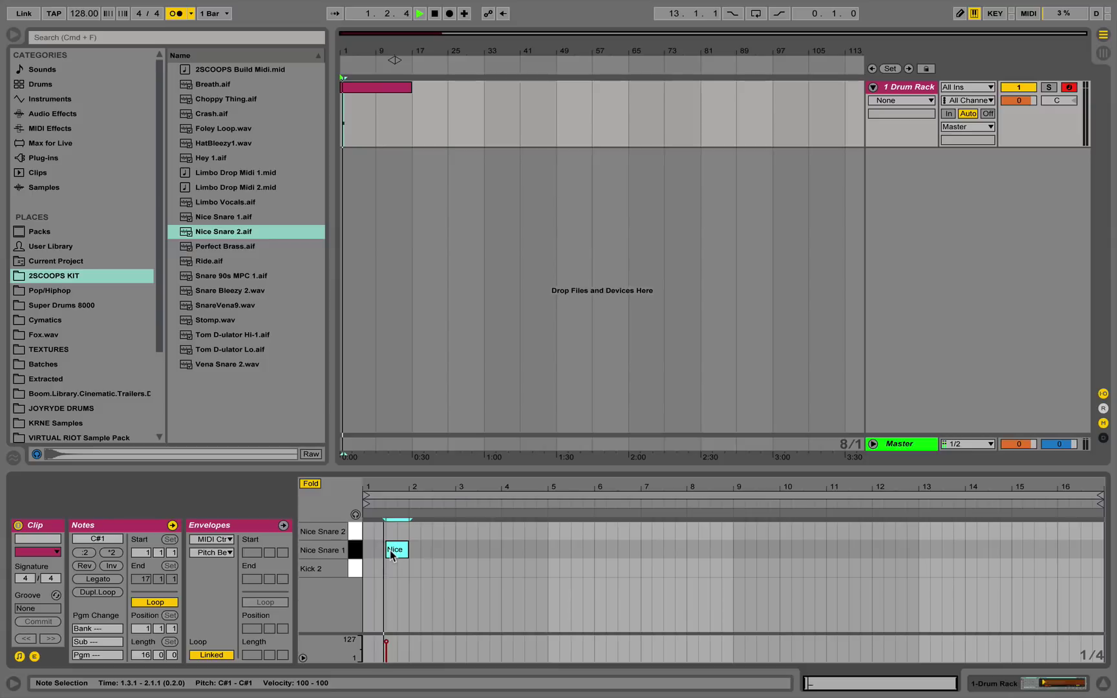
double_click(439, 549)
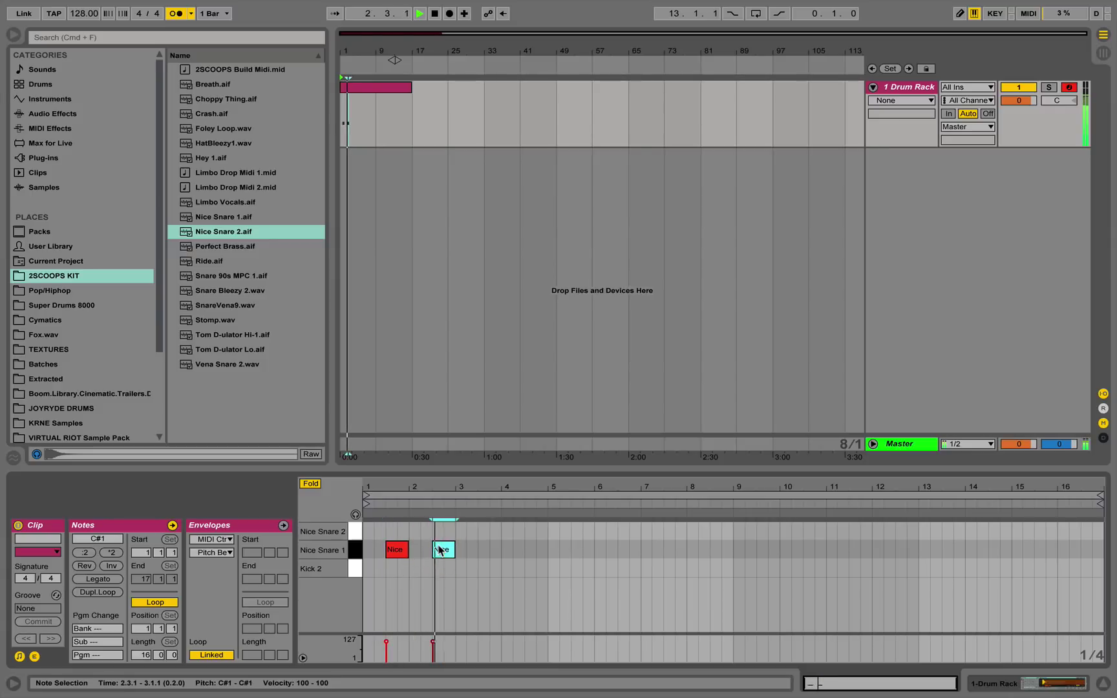
double_click(482, 549)
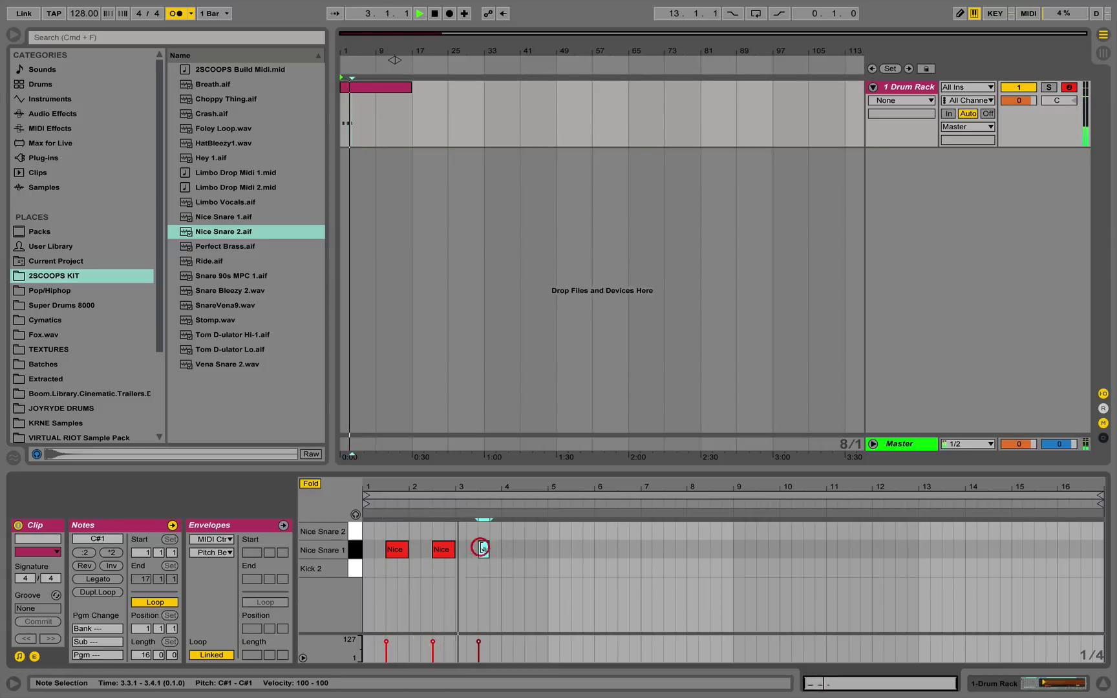
double_click(529, 549)
key(shift+Right)
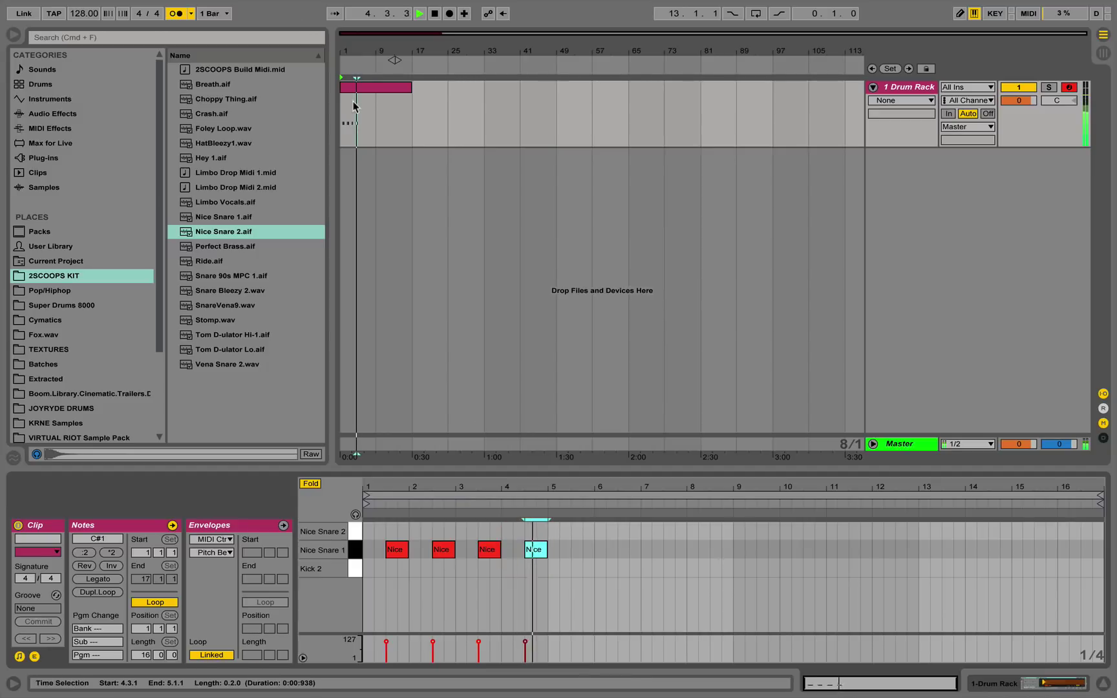
Duplicate the first four bars of the snare clip three times up to bar 17 and consolidate them into one 16-bar clip.
key(space)
drag(359, 120, 329, 116)
drag(357, 52, 363, 107)
drag(433, 125, 195, 124)
key(super+d)
key(super+d)
key(super+d)
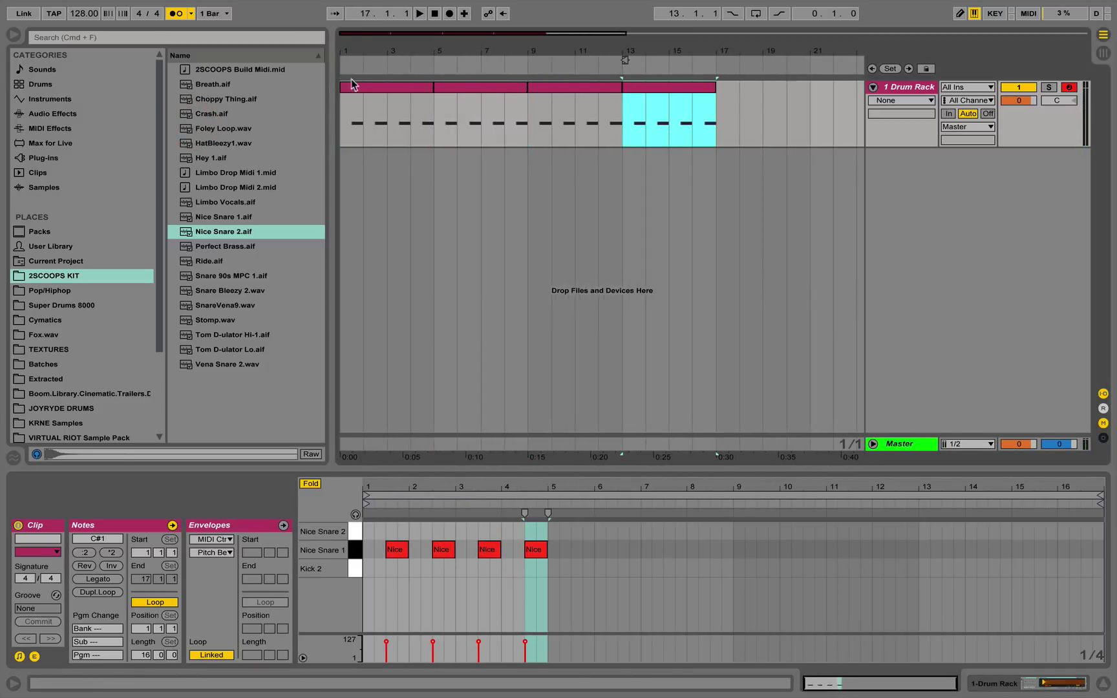
key(super+a)
key(super+j)
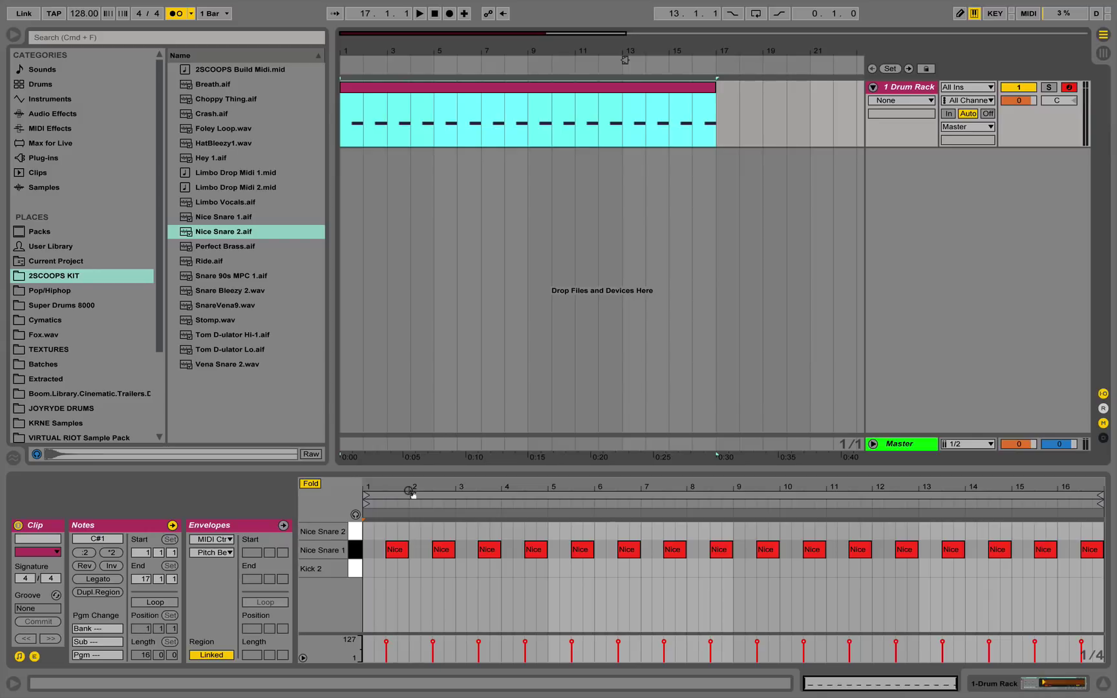
Add a Nice Snare 2 note at 2.4.3 lasting two sixteenths, and play back the pattern.
key(space)
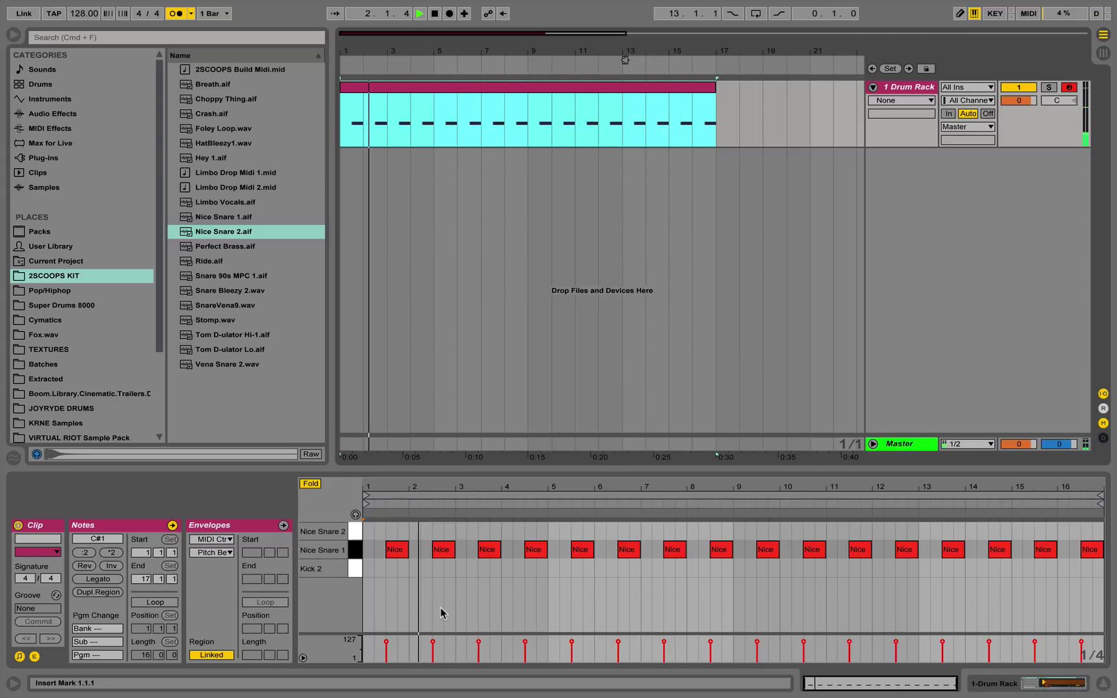
key(space)
drag(453, 486, 537, 517)
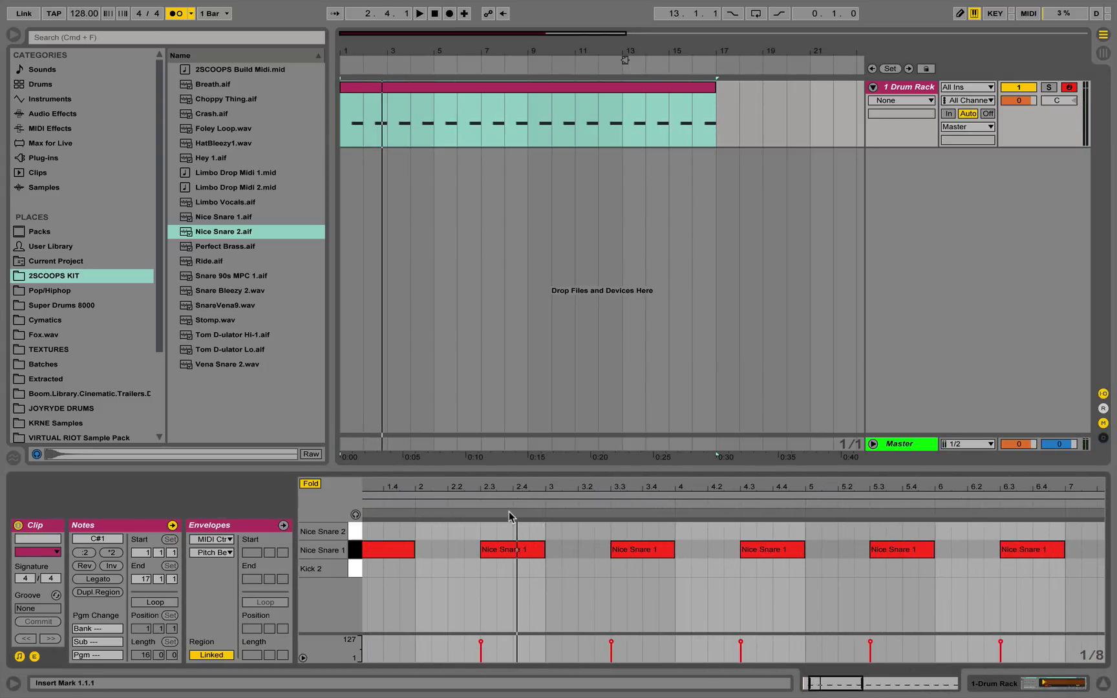
double_click(538, 531)
key(space)
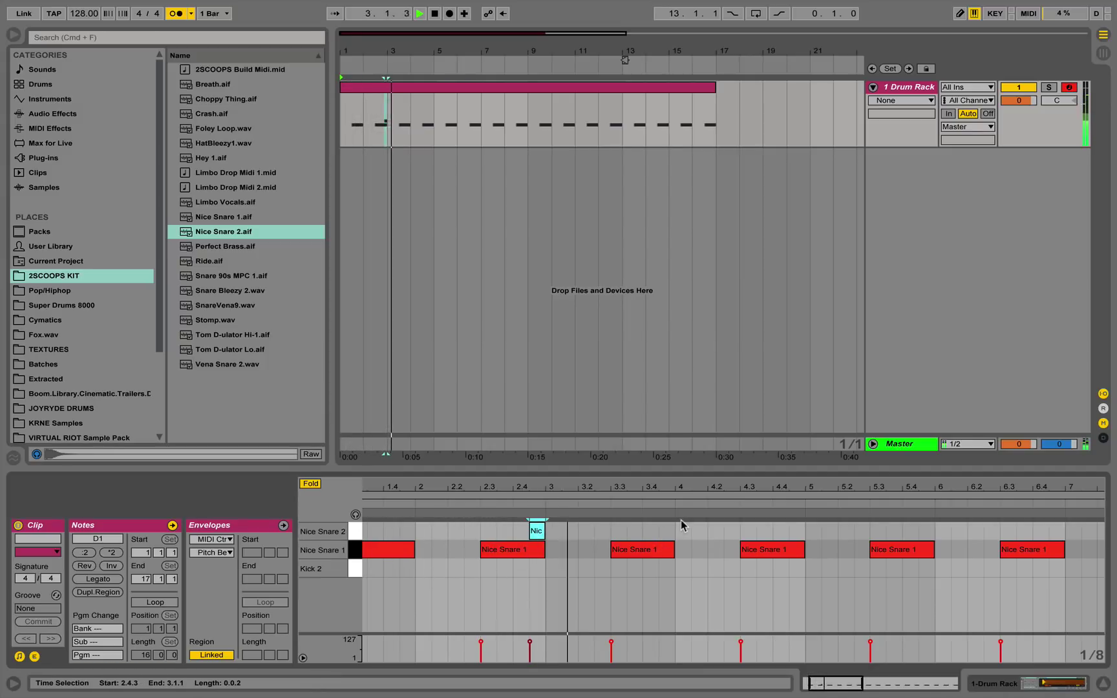
Add two consecutive sixteenth-length Nice Snare 2 notes at 4.4.3 and 4.4.4.
drag(798, 485, 793, 455)
double_click(791, 528)
key(super+d)
key(space)
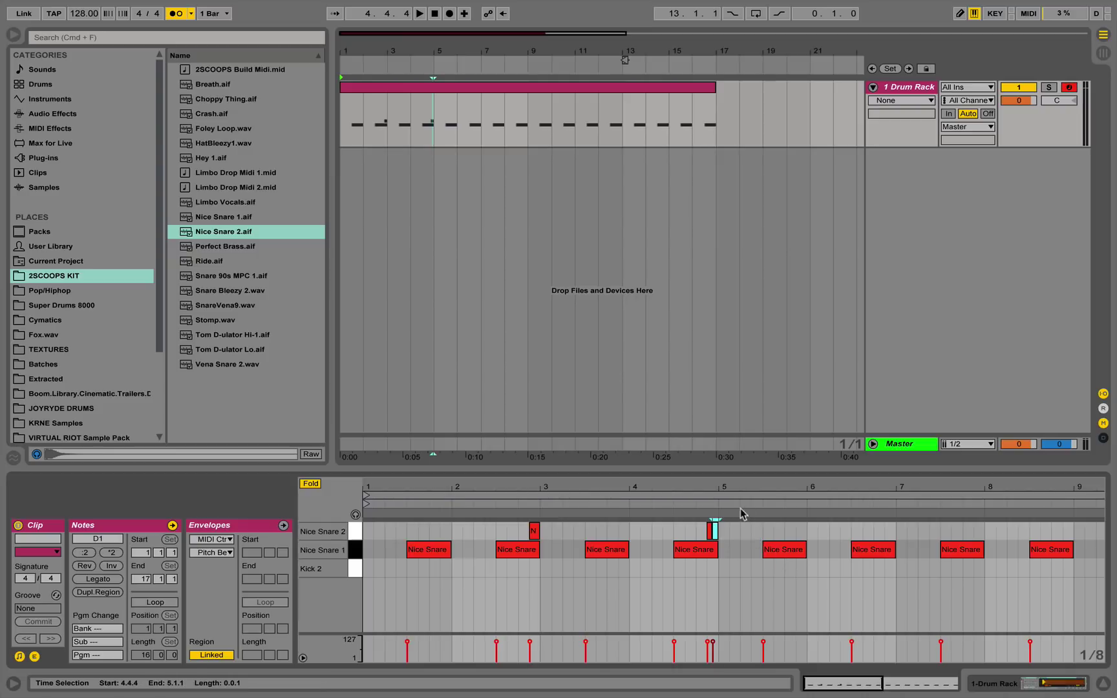
Play the pattern and copy the two-sixteenths Nice Snare 2 note from bar 2 to 5.4.3.
key(space)
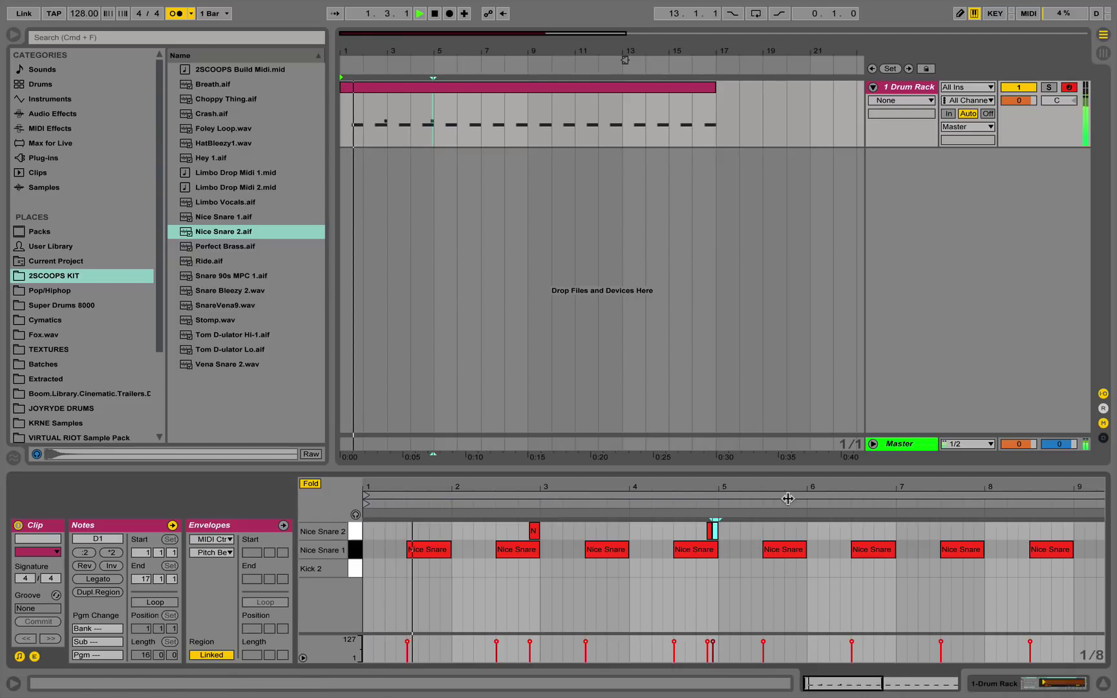
click(533, 530)
click(799, 531)
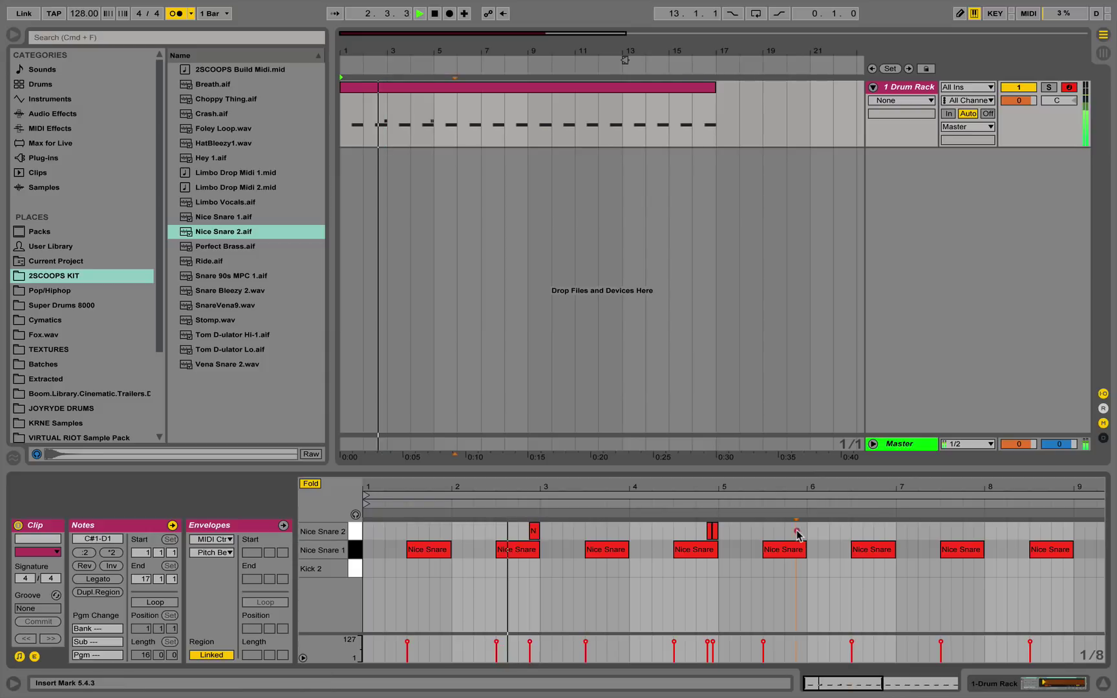
drag(910, 496, 903, 498)
Shorten the bar 6 Nice Snare 1 note so it ends at 6.4.3, and add a sixteenth-length Nice Snare 1 note there.
click(828, 551)
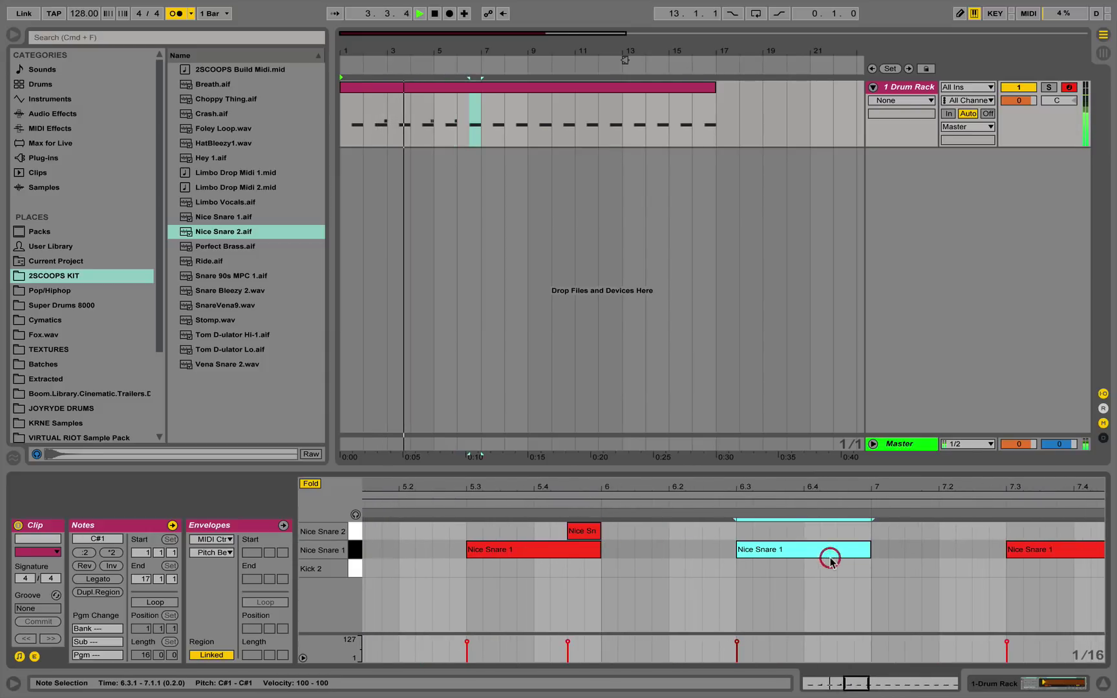
key(shift+Left)
key(shift+Left)
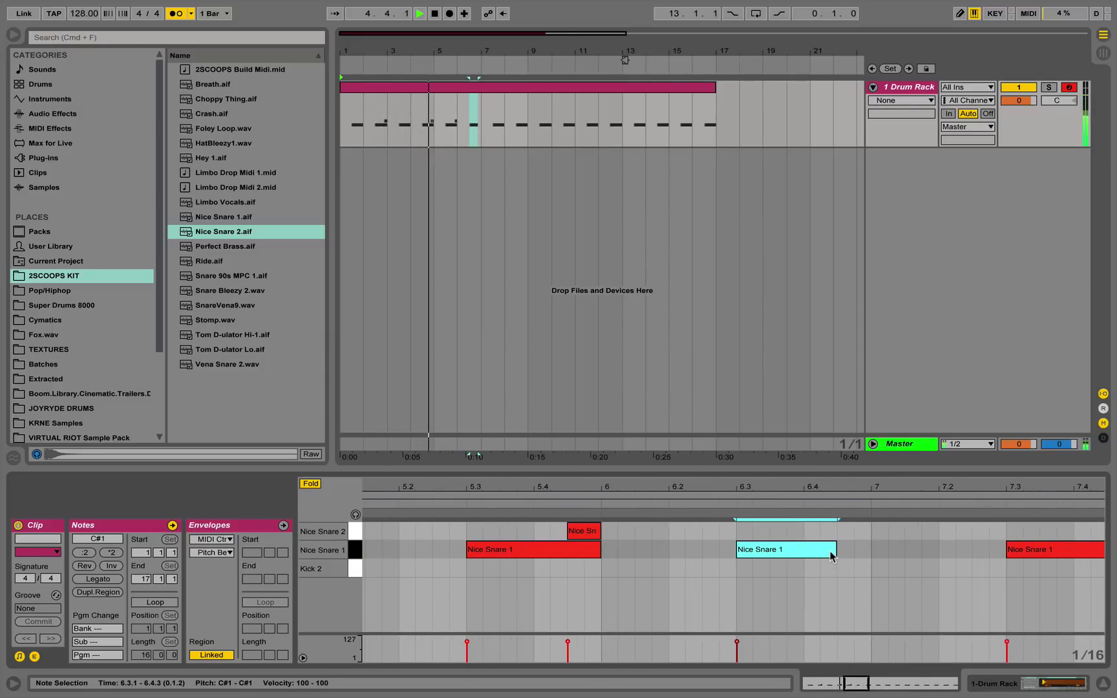
double_click(847, 550)
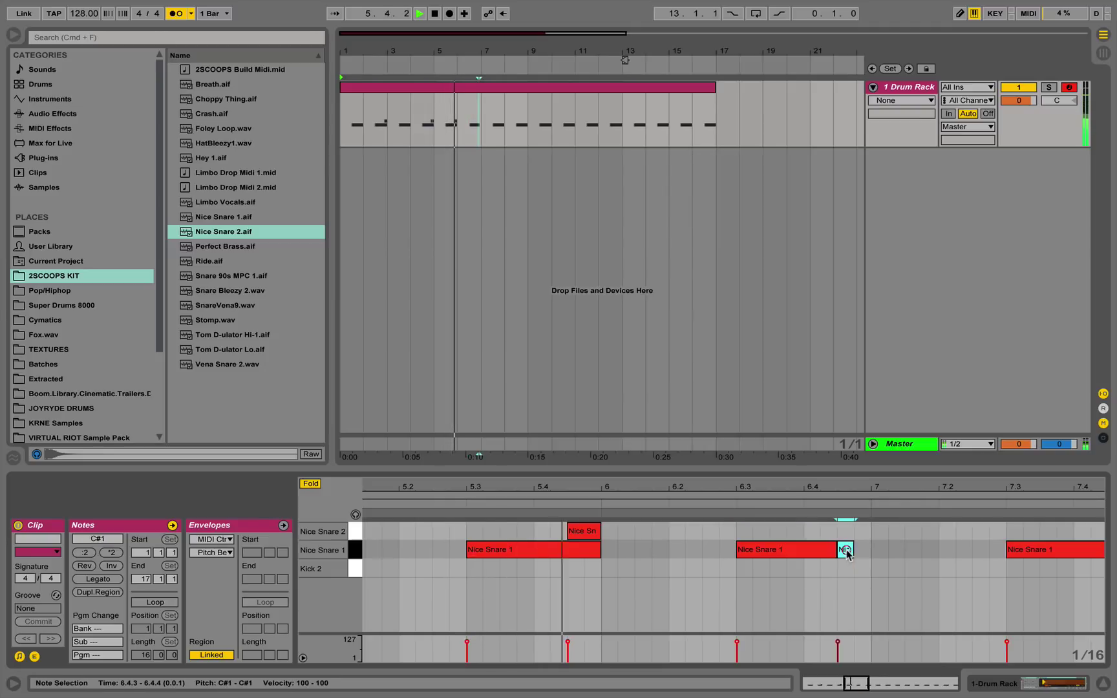
Fill the sixteenth at 6.4.4 with four consecutive 1/64-length Nice Snare 1 notes, and play back the roll.
click(862, 497)
key(space)
drag(876, 494, 875, 488)
key(super+a)
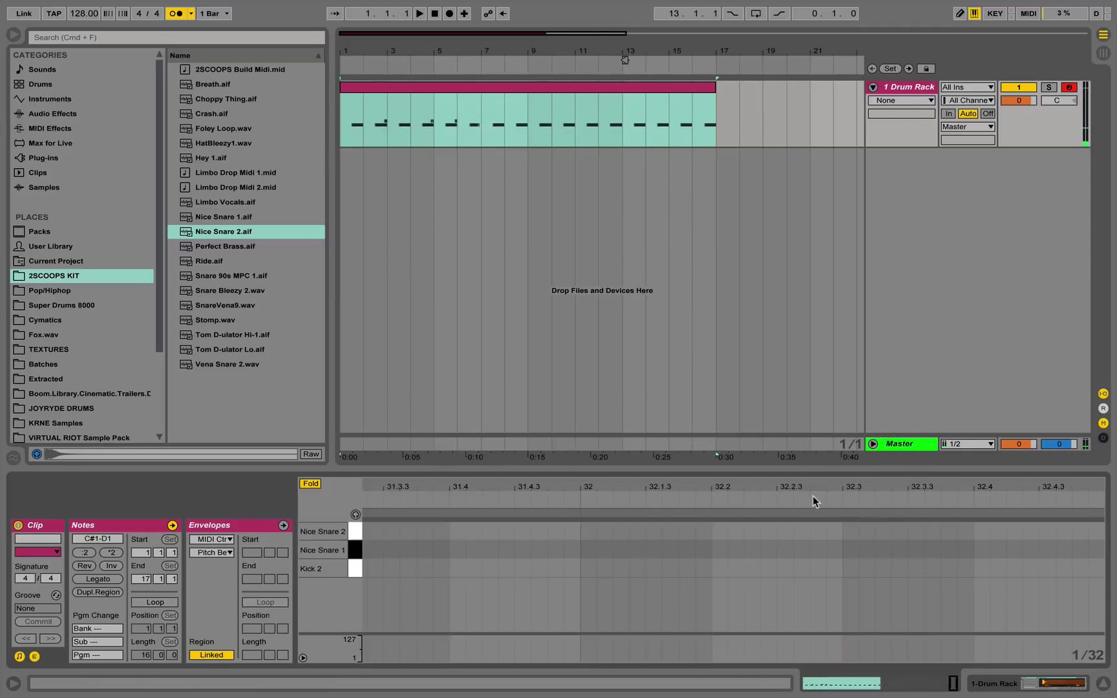
key(z)
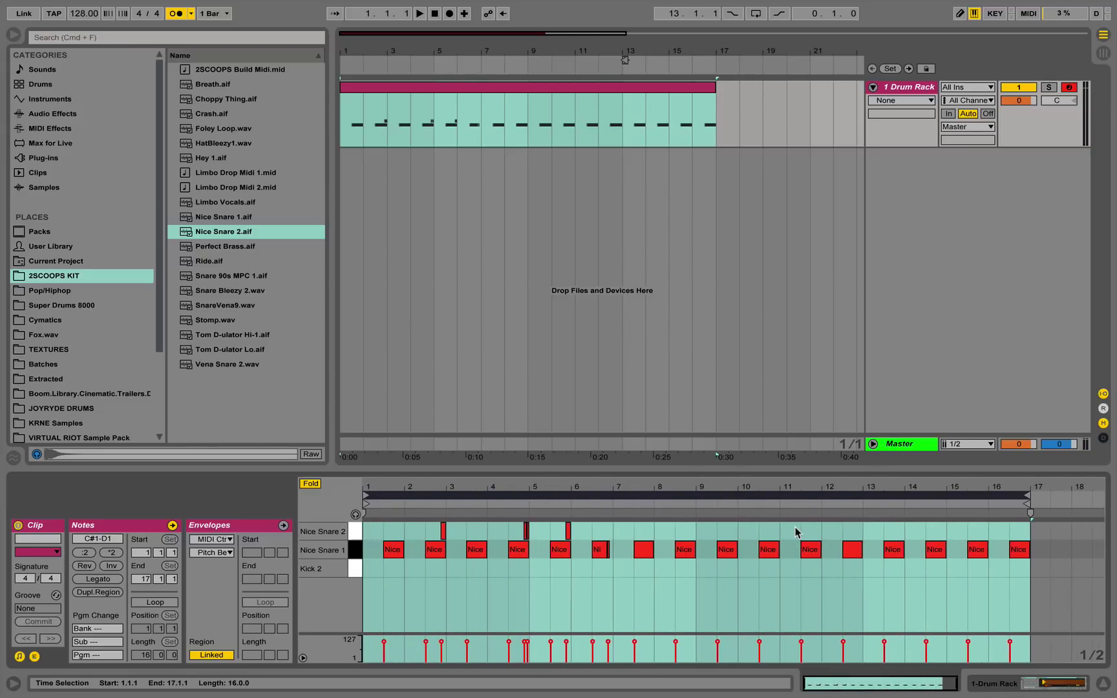
mouse_move(612, 480)
mouse_down()
mouse_move(615, 497)
mouse_move(621, 489)
mouse_up()
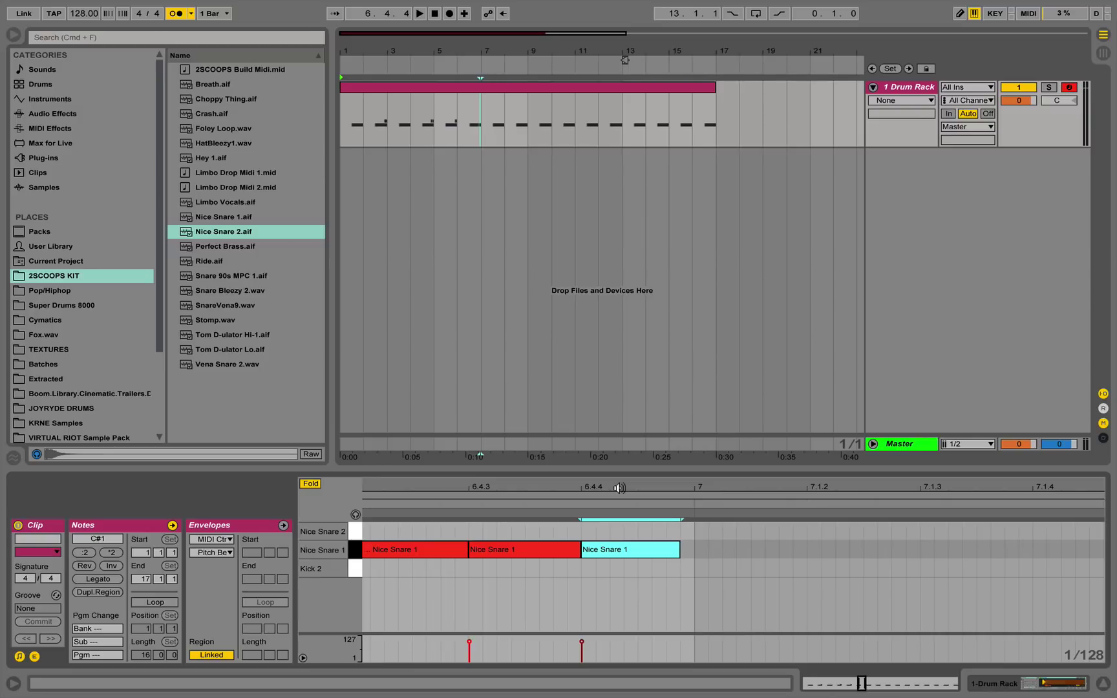
key(super+d)
key(super+d)
key(super+d)
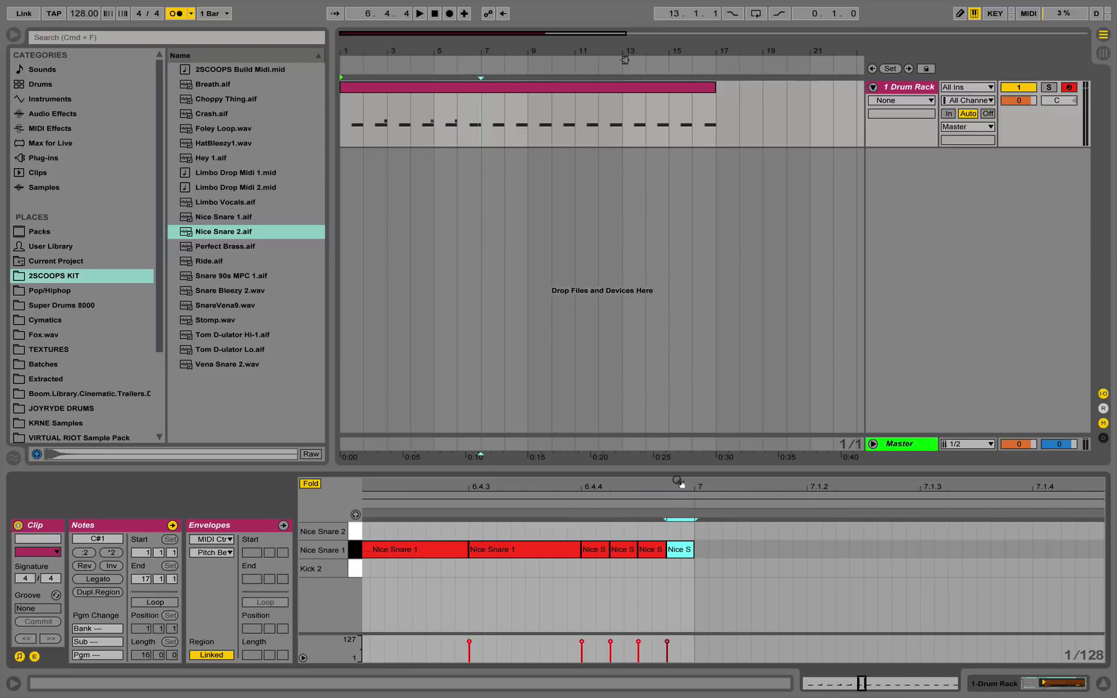
drag(693, 496, 693, 486)
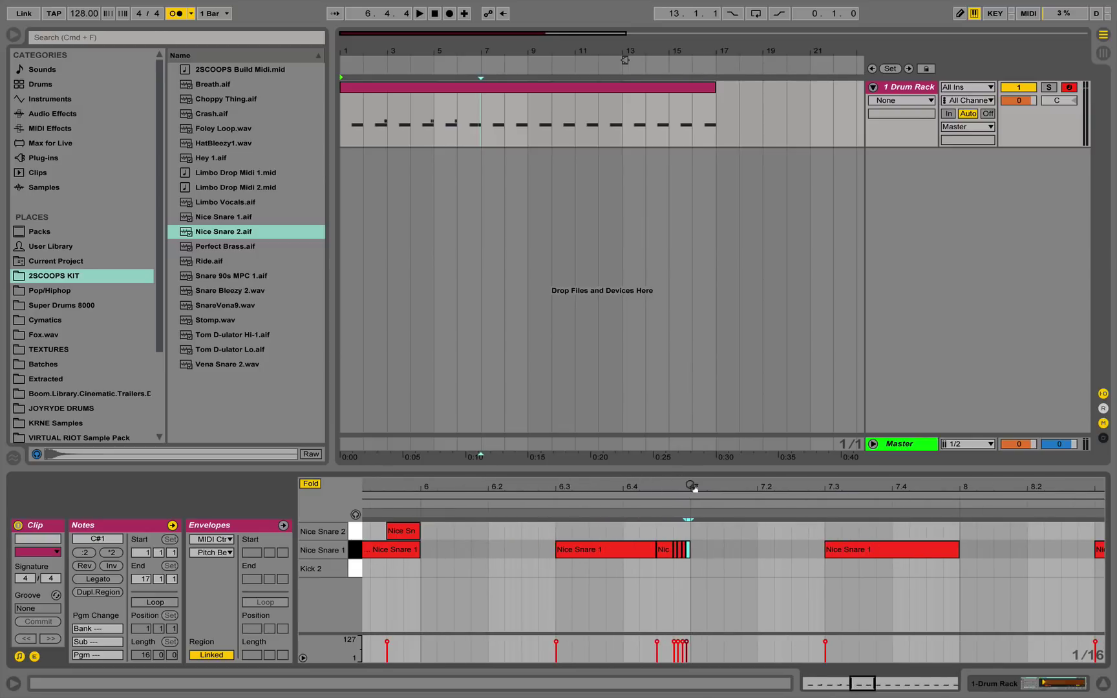
key(space)
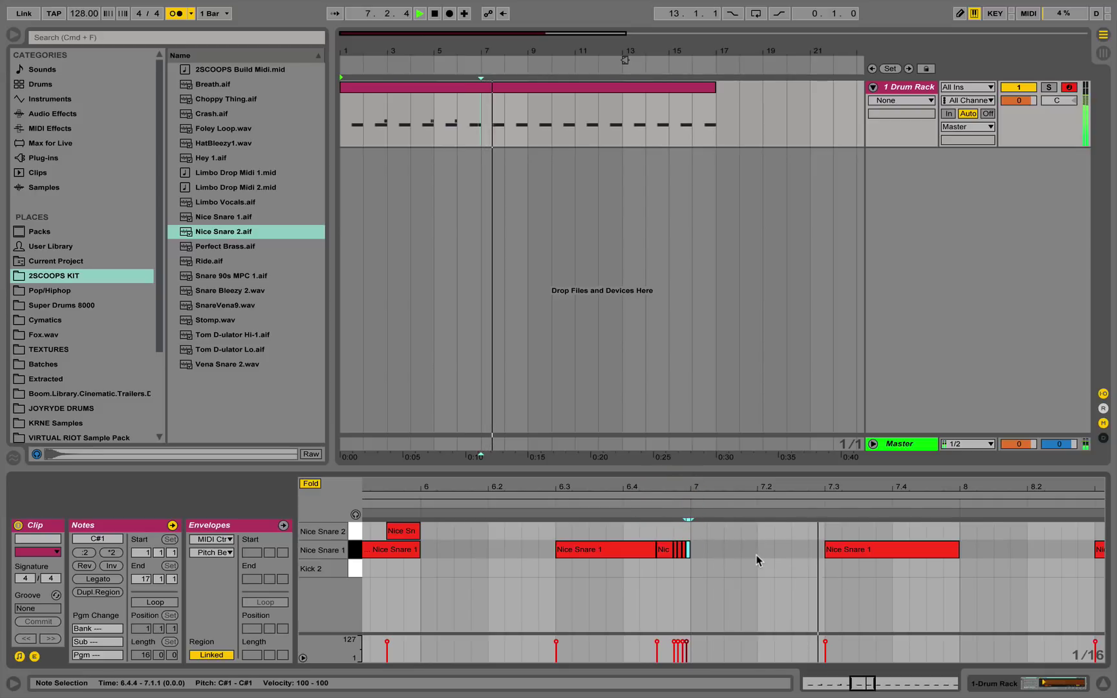
Move the bar 5 accent to bar 6 and the snare roll to bar 8, and duplicate the first eight bars up to bar 17.
drag(345, 115, 481, 123)
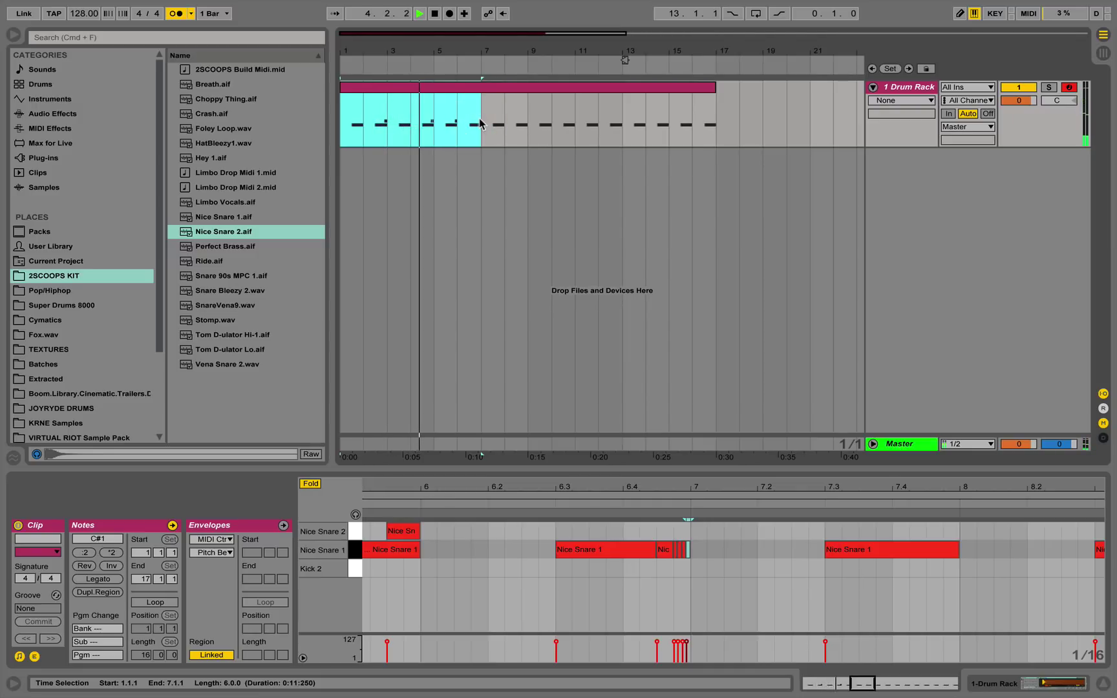
scroll(436, 558, left, 7)
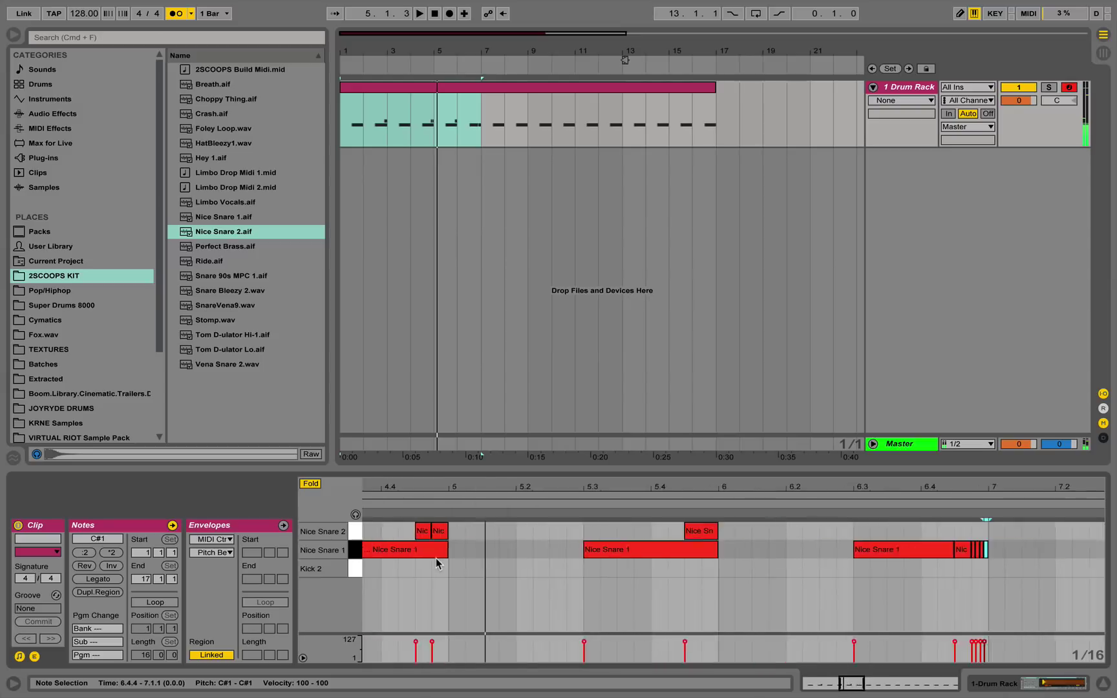
click(451, 130)
key(space)
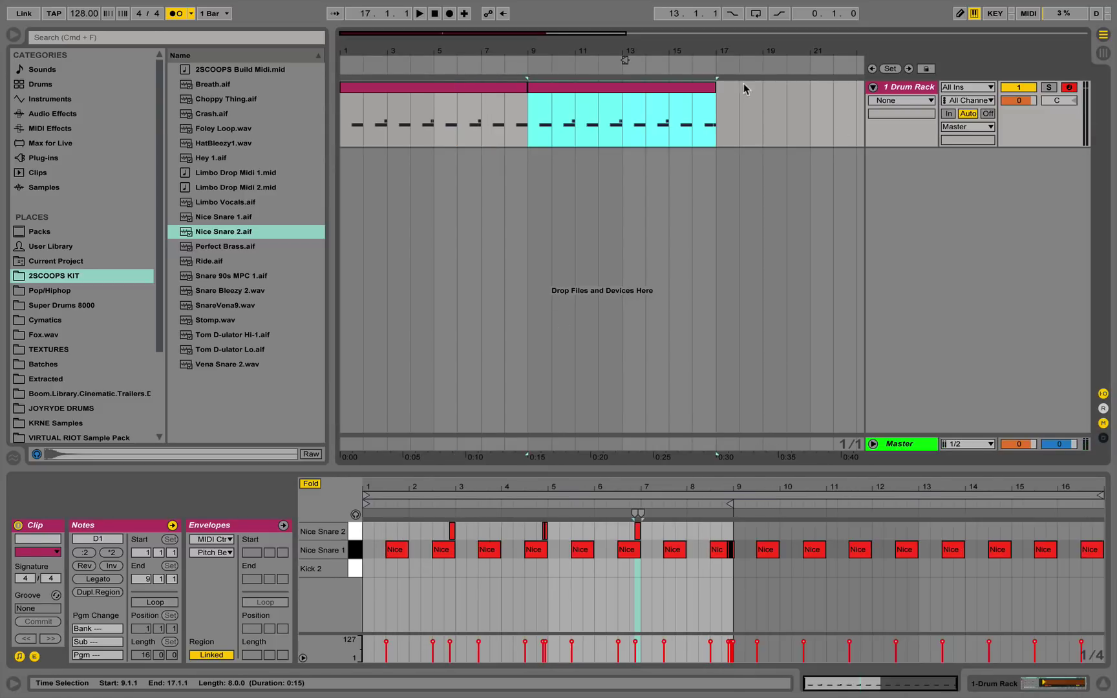
Delete the last bar of the second eight-bar clip, from 16.1.1 to 17.1.1.
drag(719, 53, 748, 54)
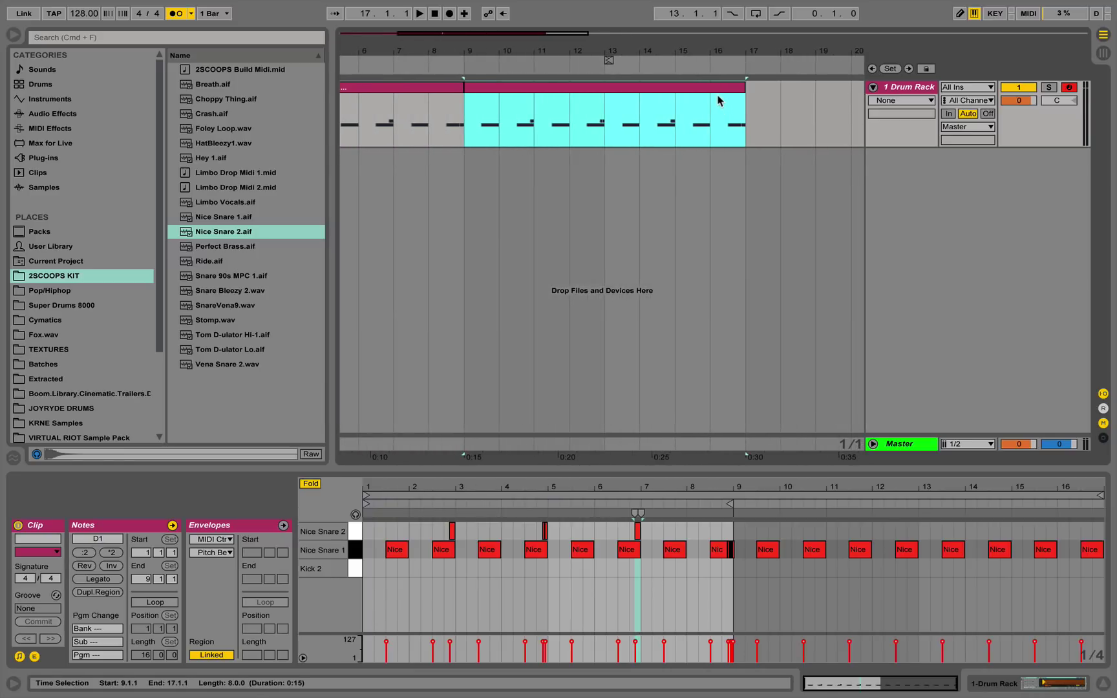
drag(718, 100, 753, 113)
key(Delete)
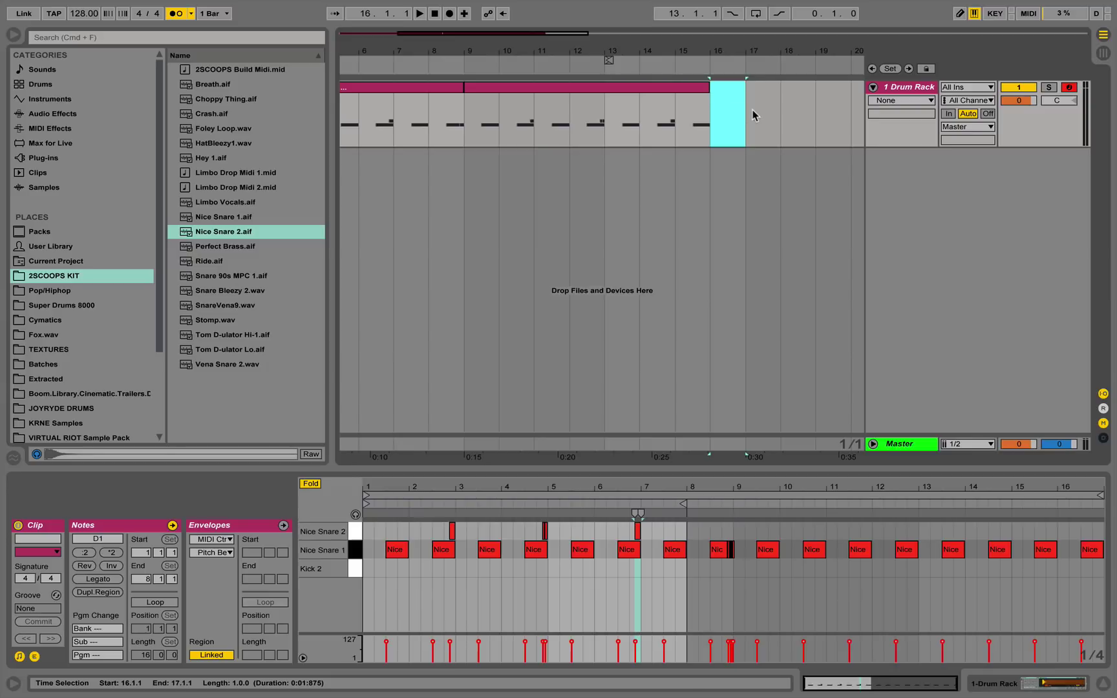
Consolidate both clips and the empty bar 16 into one 16-bar clip ending at bar 17.
drag(713, 51, 587, 53)
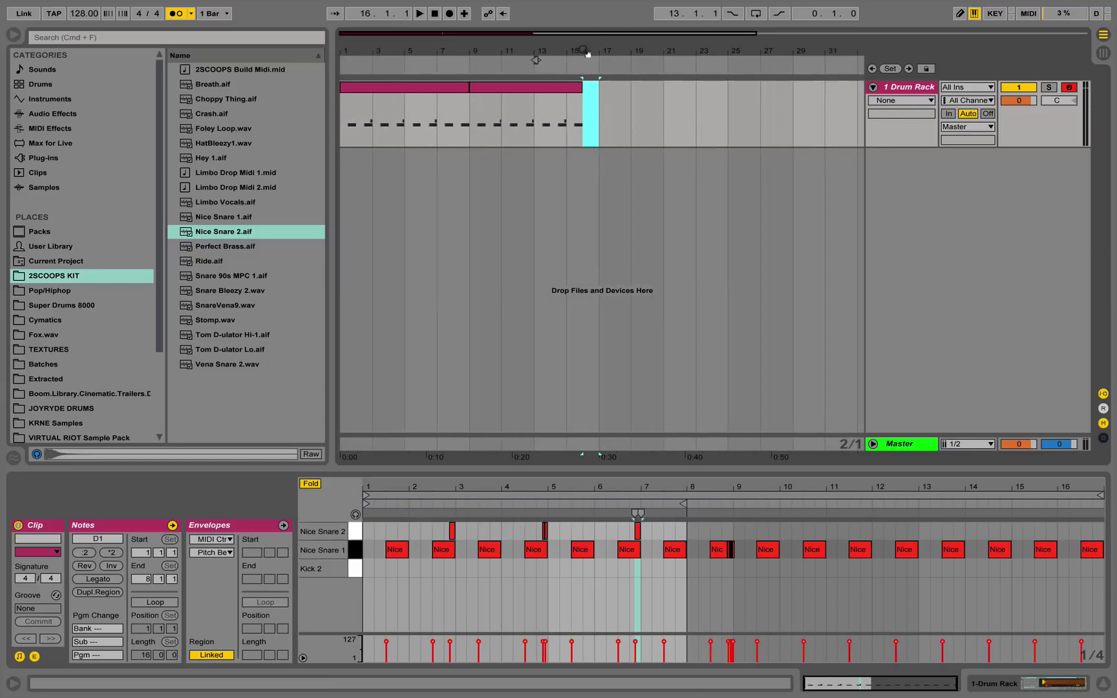
click(450, 91)
shift+click(598, 104)
key(super+j)
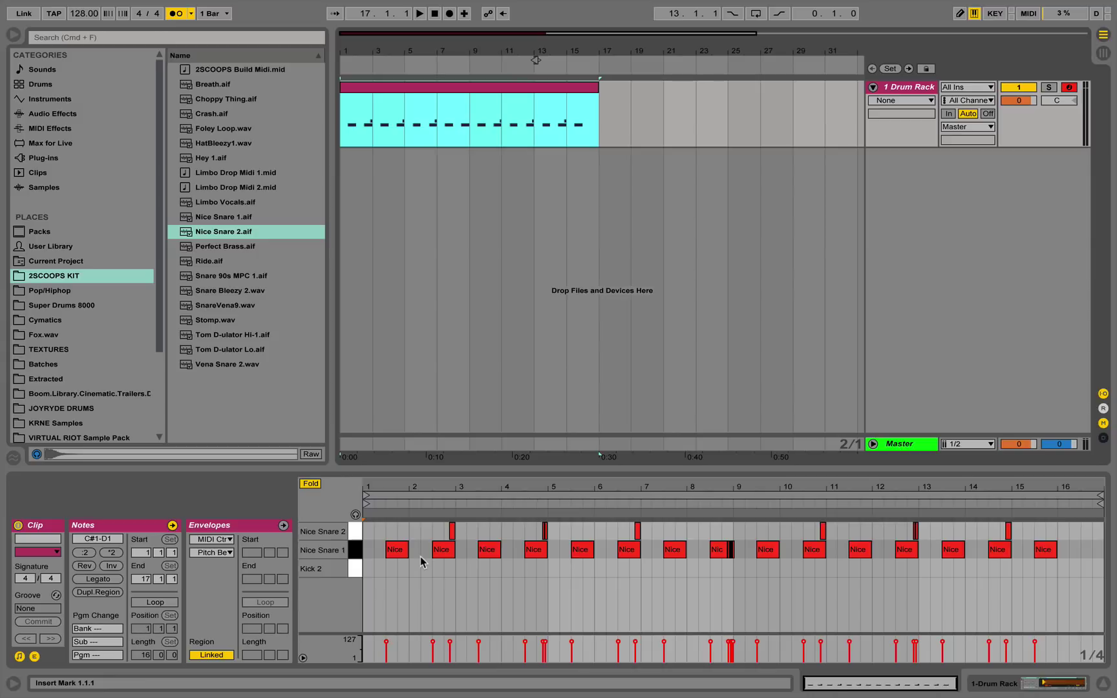
Add a two-beat Kick 2 note at 1.1.1 and play back the start of the pattern.
double_click(366, 566)
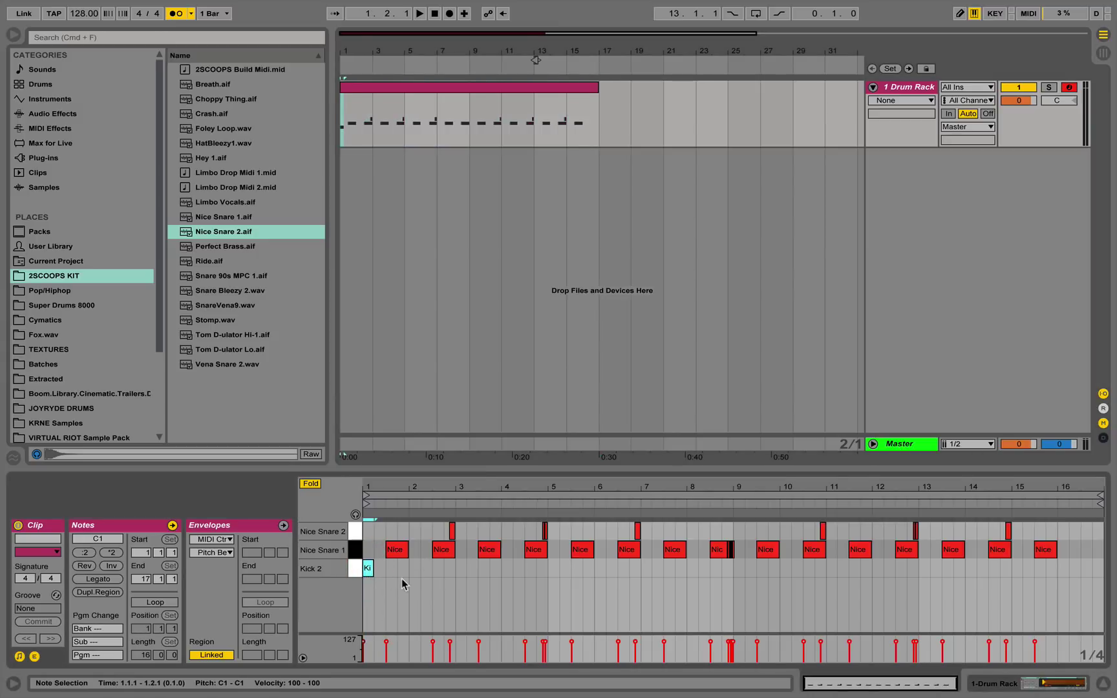
key(shift+Right)
key(space)
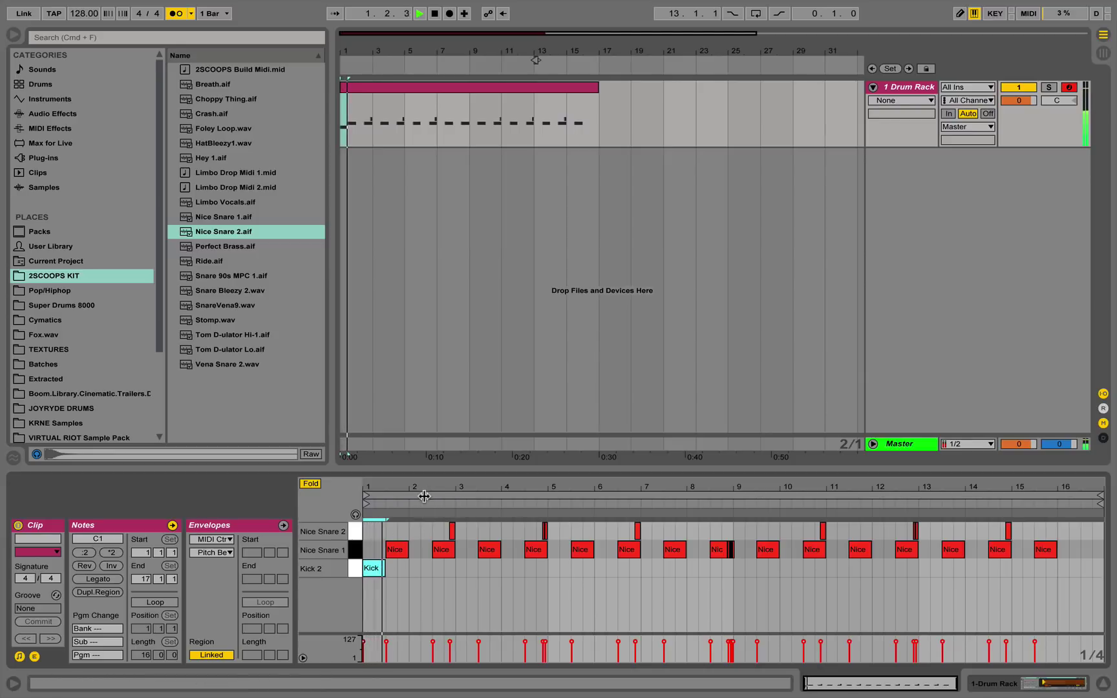
key(space)
Add a one-beat Kick 2 note at 1.4.1 and play back the first bars.
double_click(401, 568)
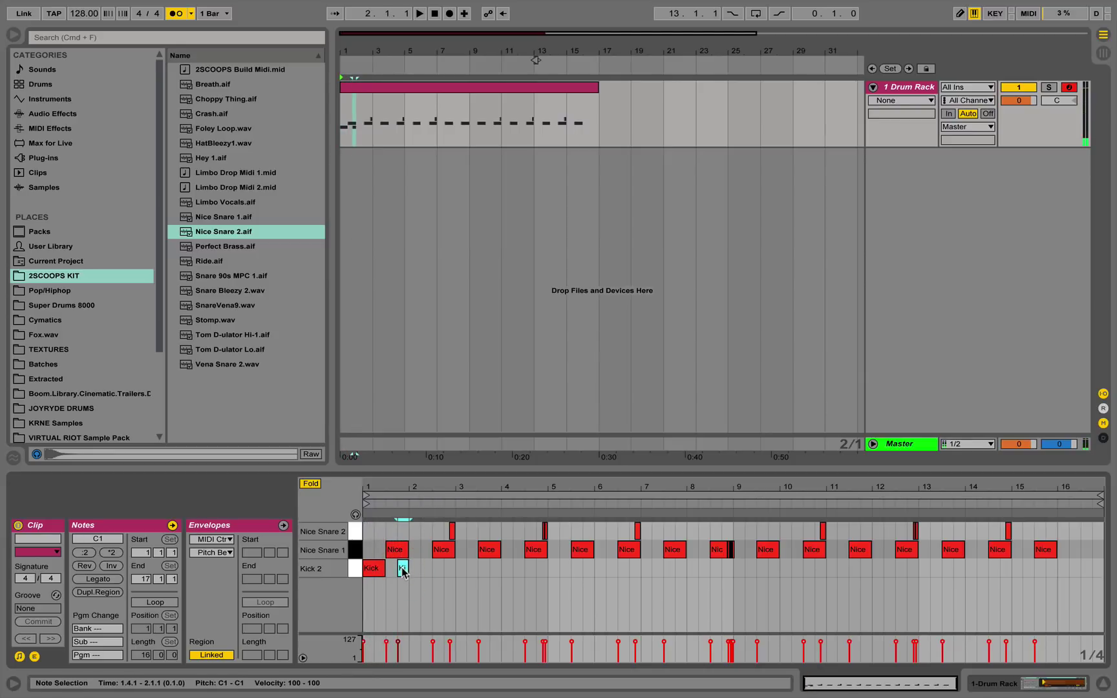
key(space)
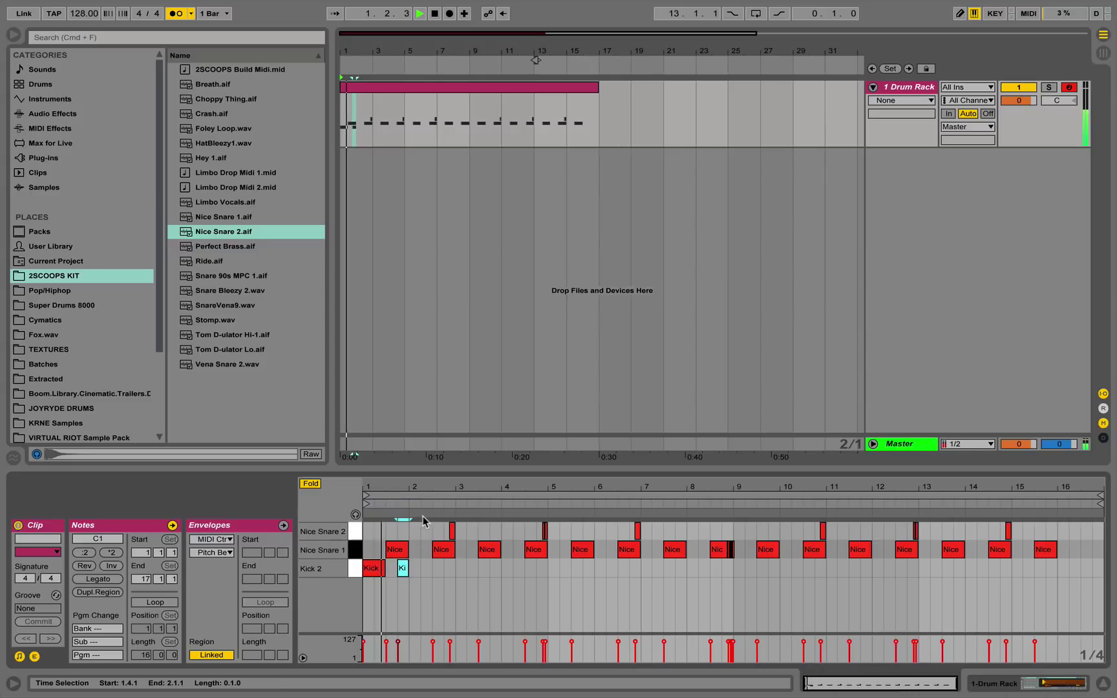
key(space)
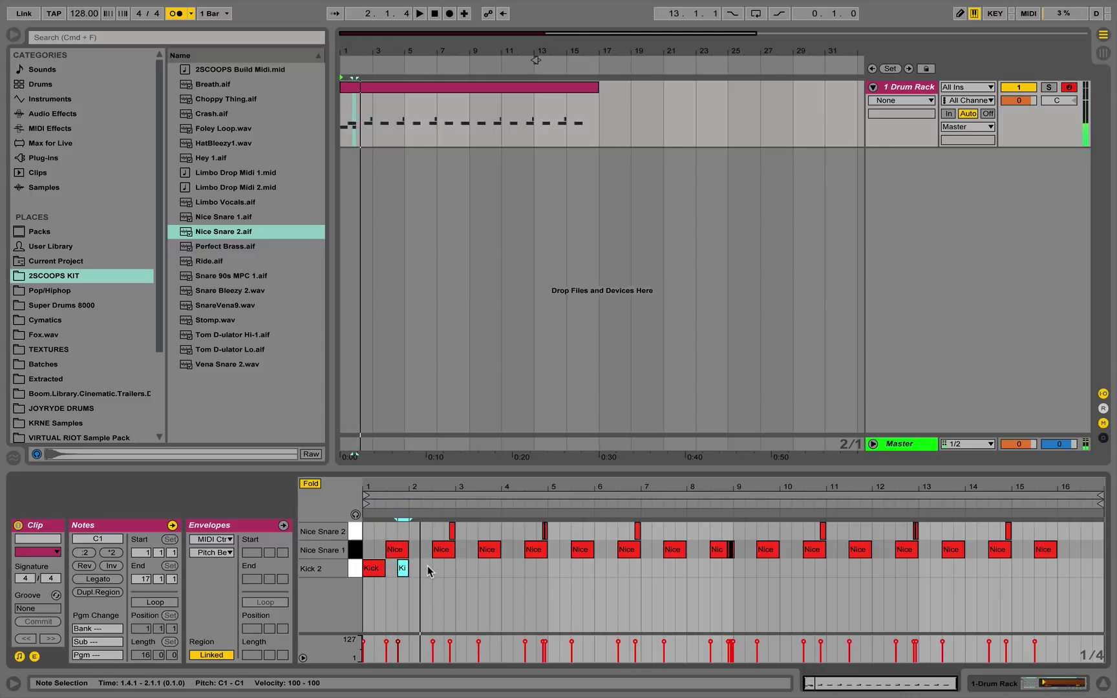
key(space)
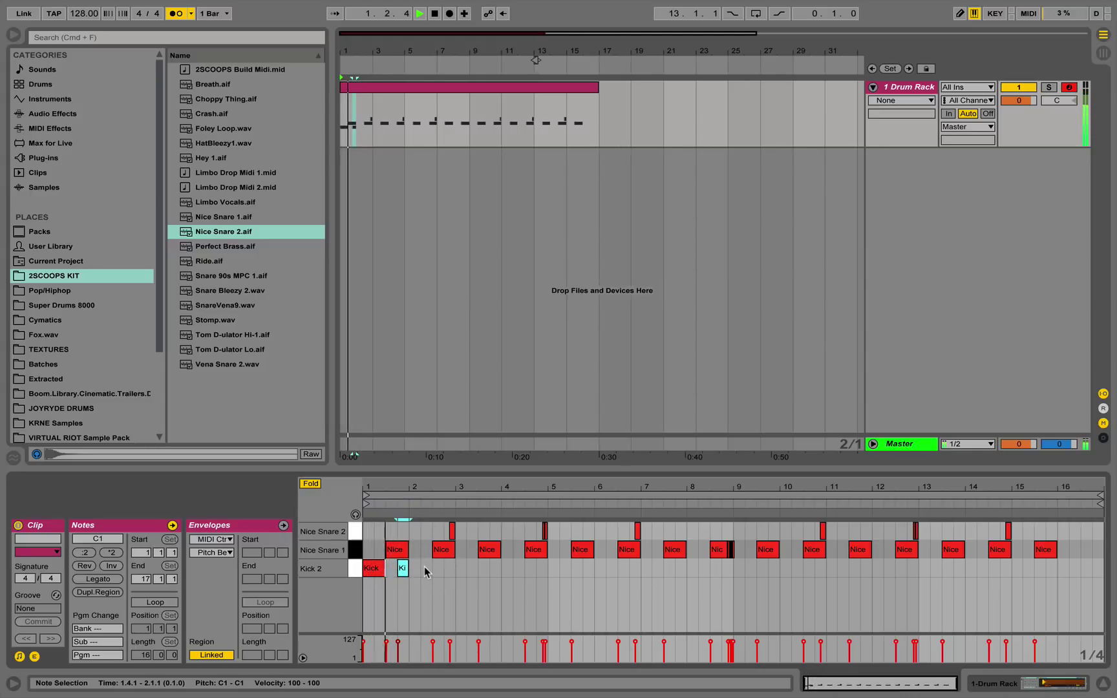
Add a one-beat Kick 2 note at 2.2.1 and play back the two-bar kick pattern.
double_click(427, 572)
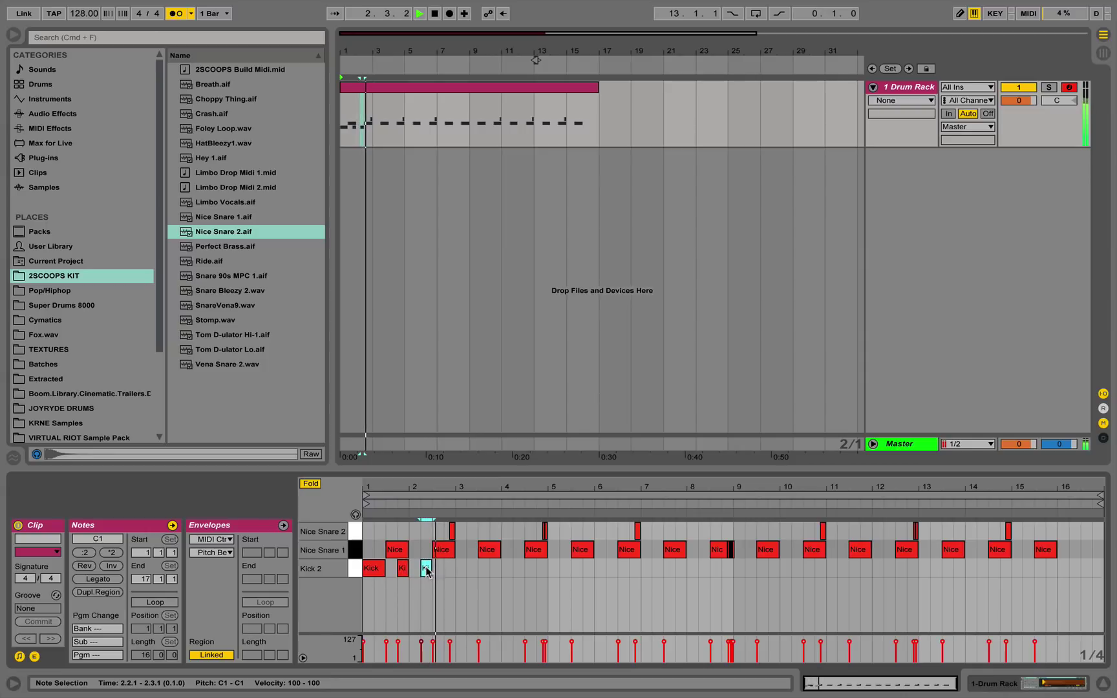
key(space)
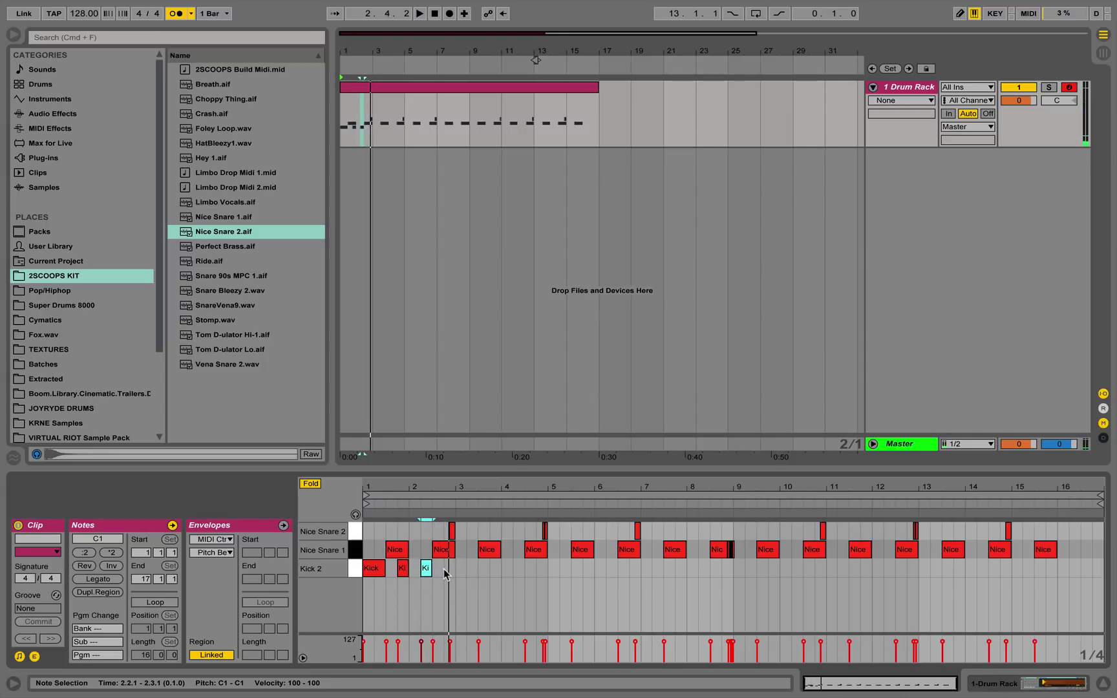
key(space)
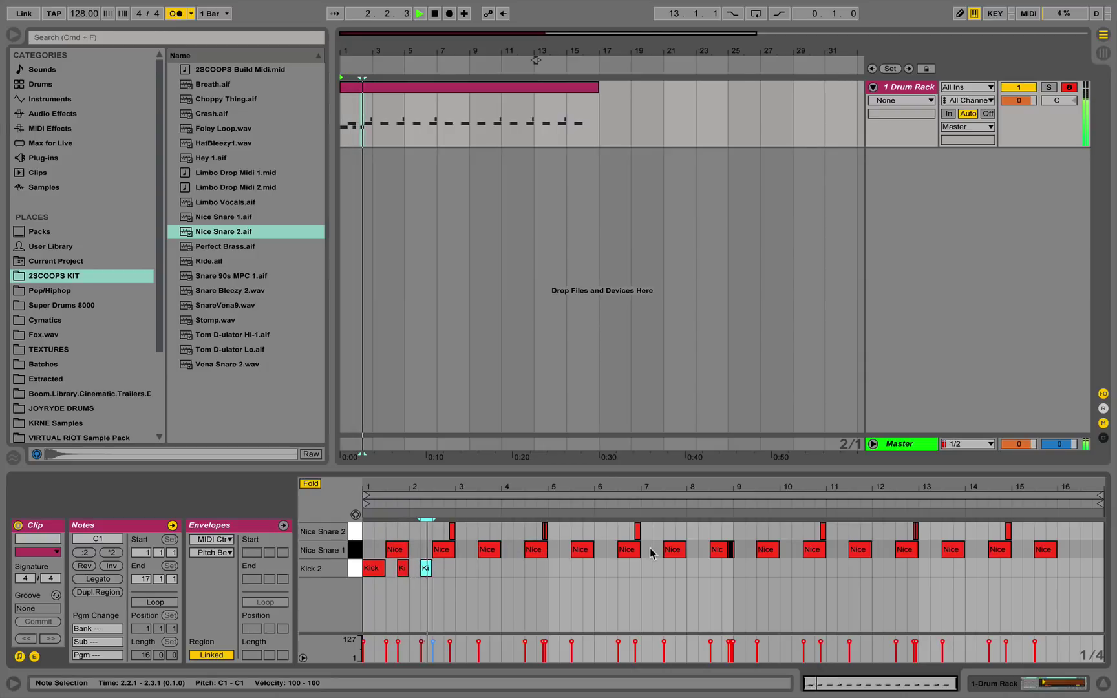
key(space)
Duplicate the two-bar Kick 2 pattern twice, up to bar 7.
click(355, 568)
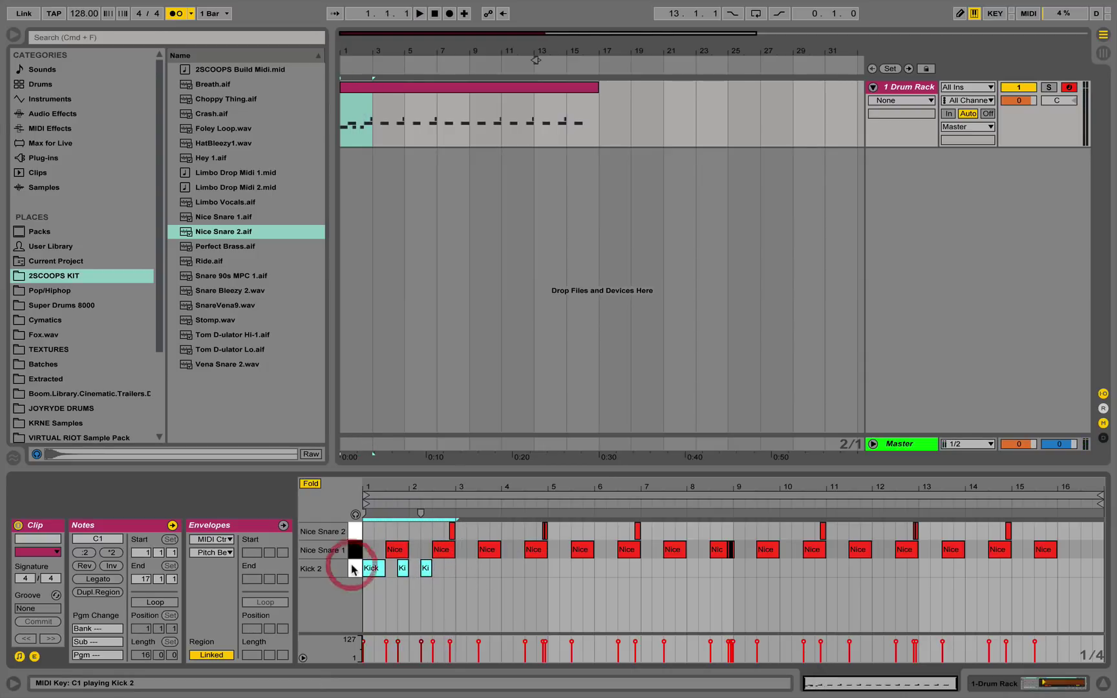
key(ctrl+d)
key(ctrl+d)
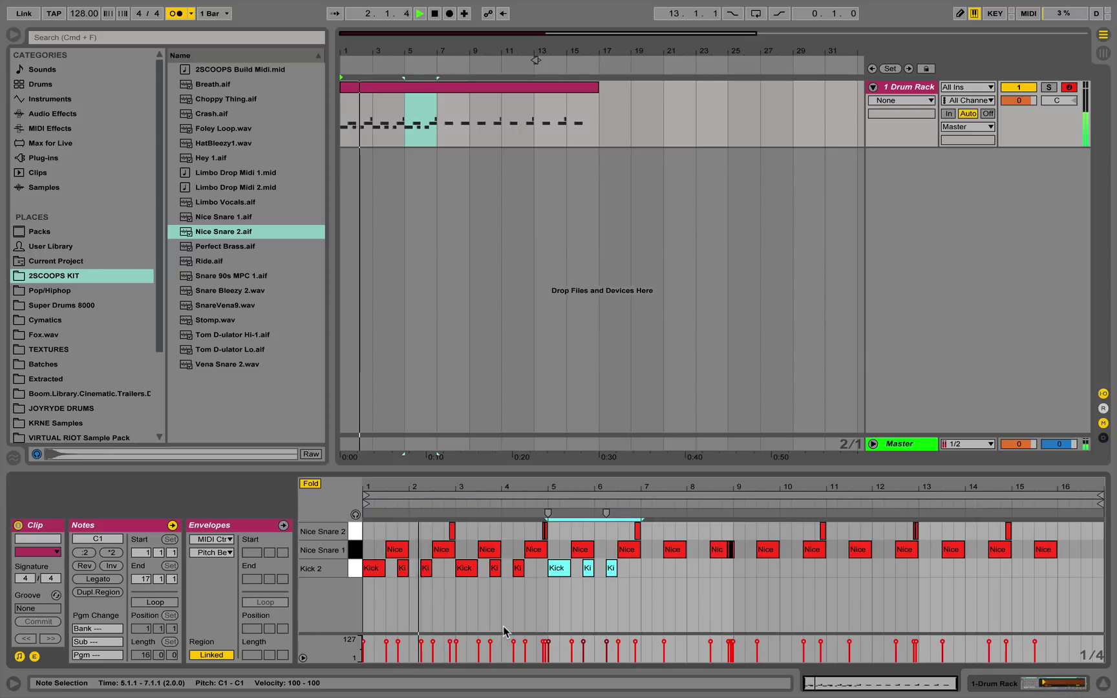
Add a one-beat Kick 2 note at 4.3.1 and two notes of two sixteenths each at 4.4.1 and 4.4.3.
mouse_move(397, 696)
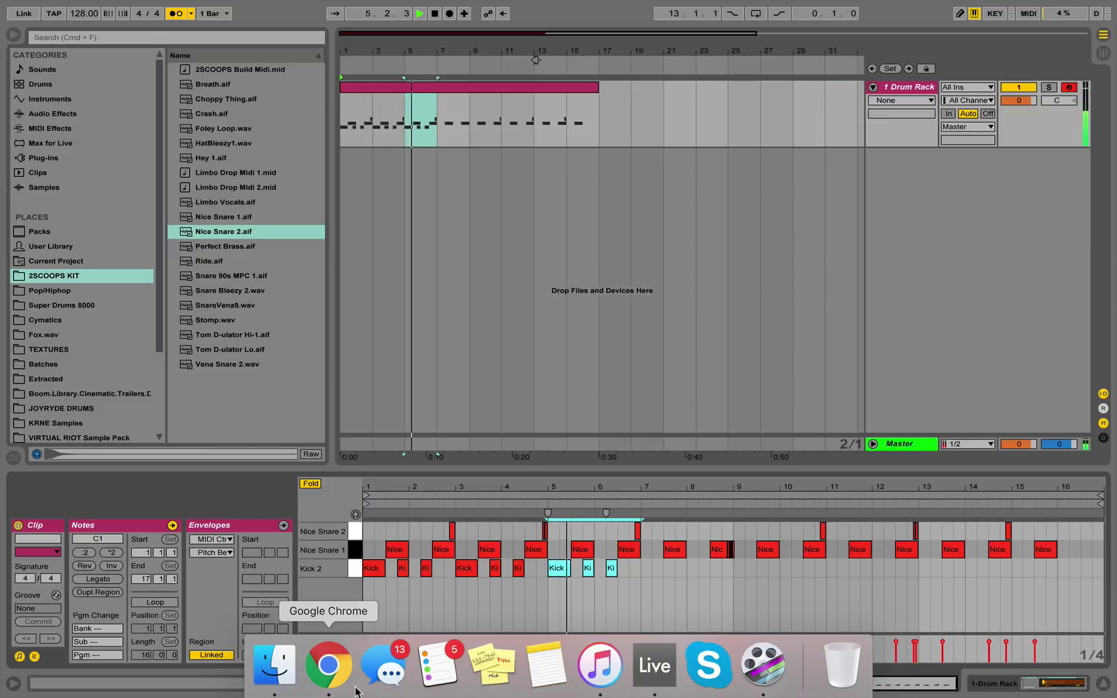
drag(528, 486, 532, 572)
double_click(529, 568)
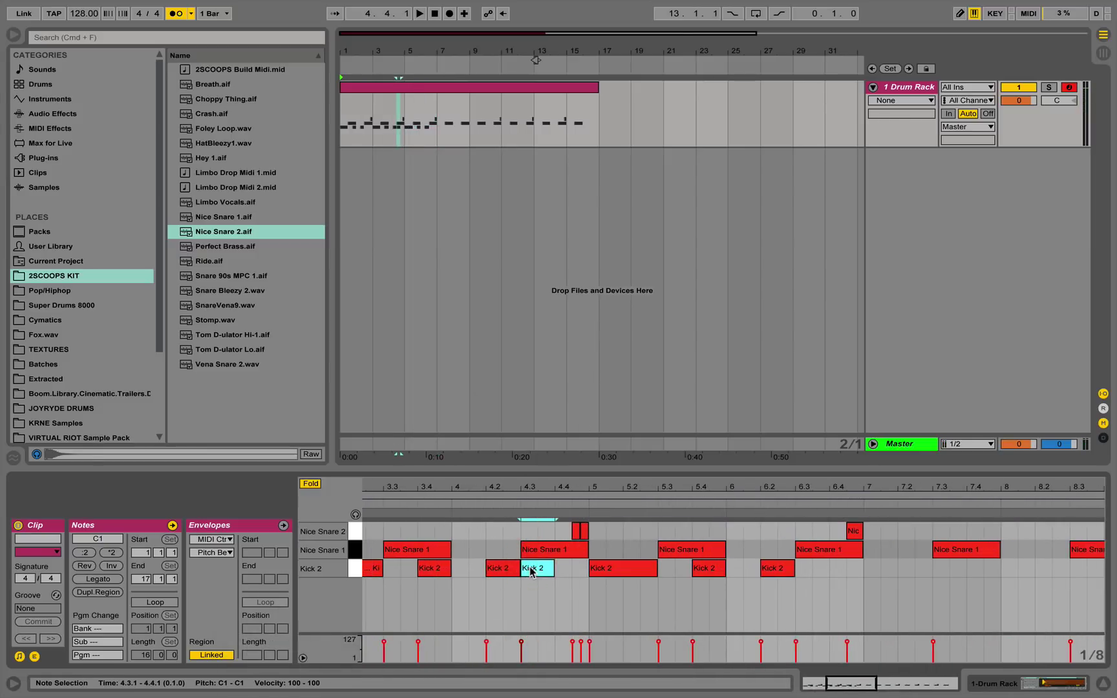
key(super+d)
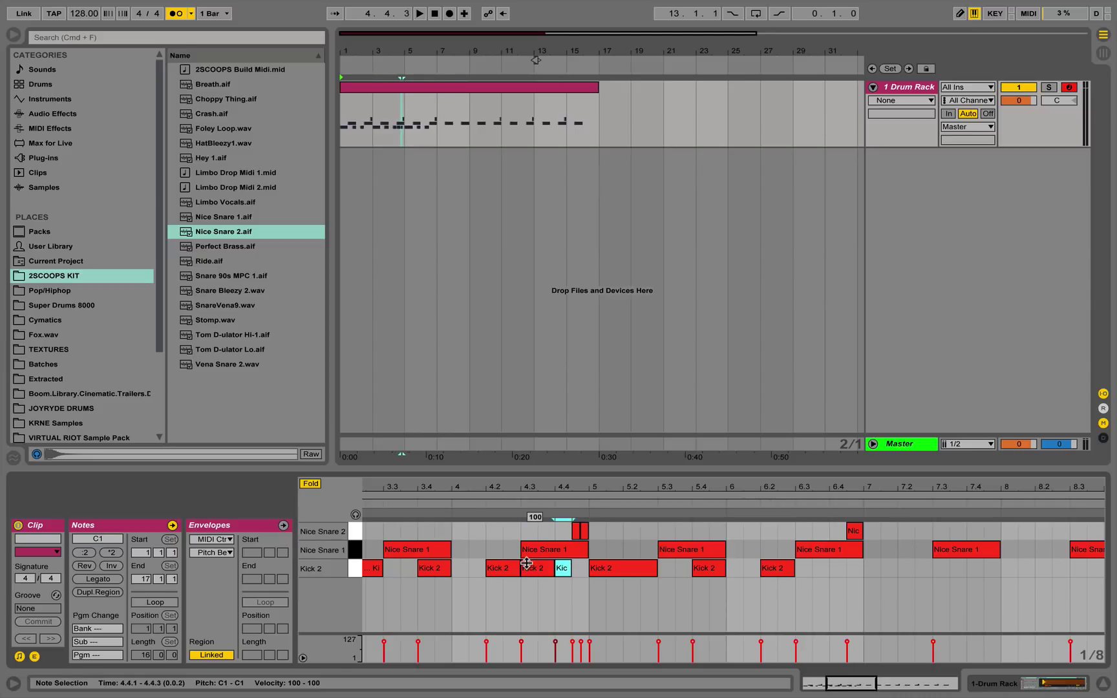
click(499, 505)
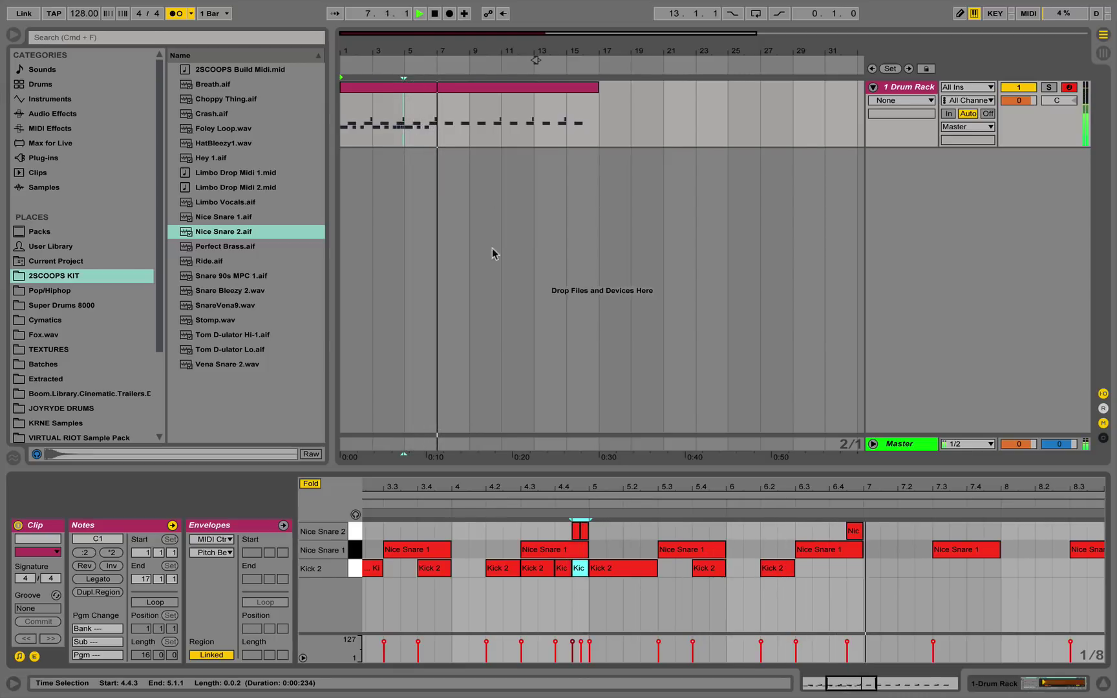
Duplicate the first four bars of the Kick 2 pattern onto bars 5 to 8.
scroll(543, 589, down, 5)
click(542, 588)
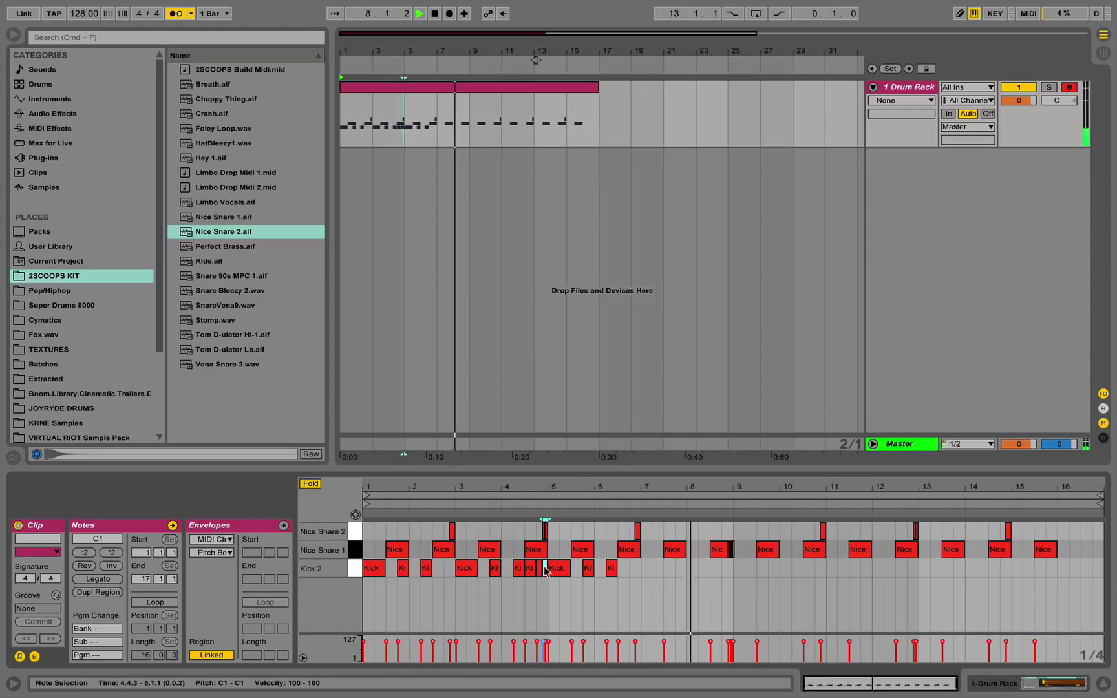
drag(543, 587, 339, 569)
key(super+d)
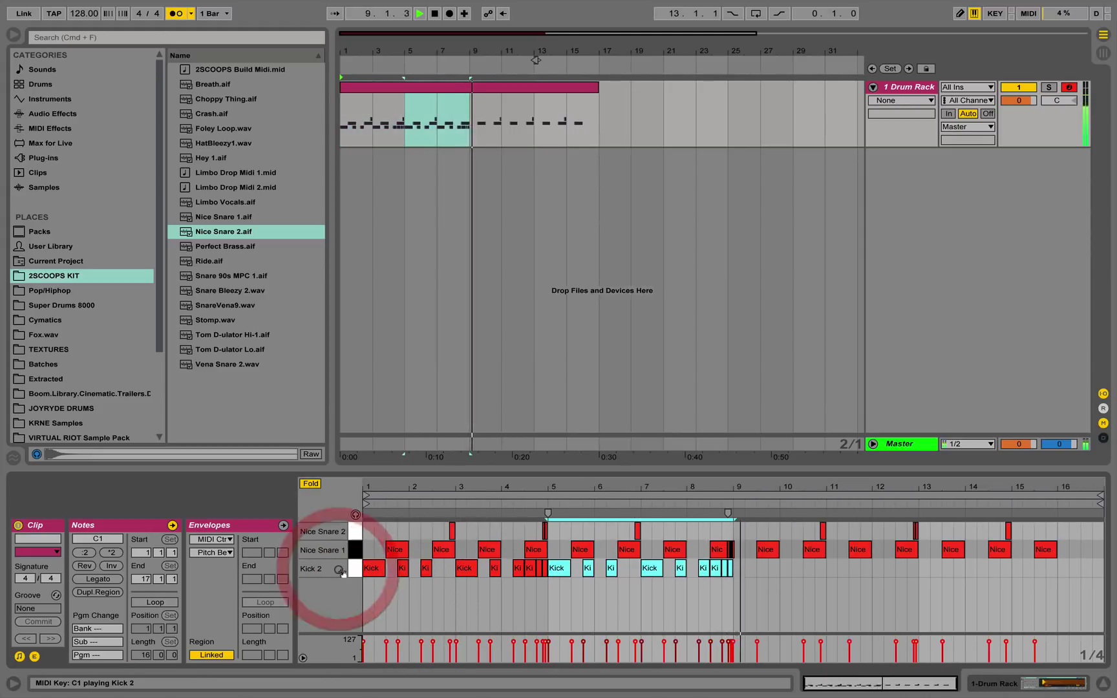
Play back the first eight bars and duplicate the Kick 2 pattern of bars 5 to 8 twice, up to the end of bar 16.
key(space)
key(space)
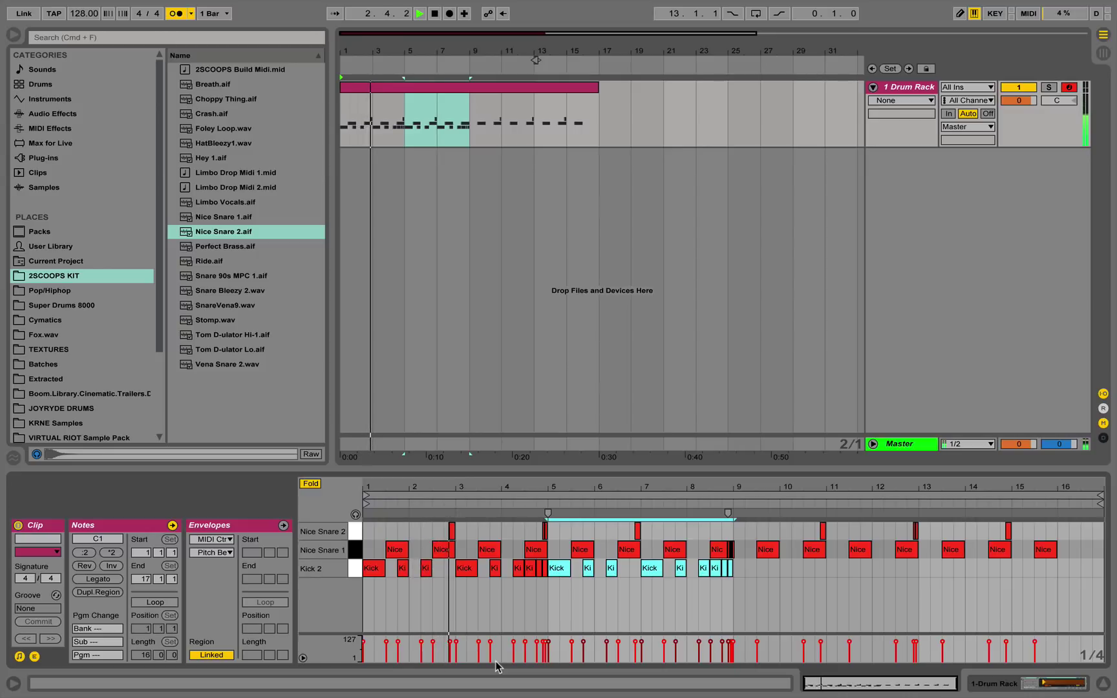
mouse_move(545, 693)
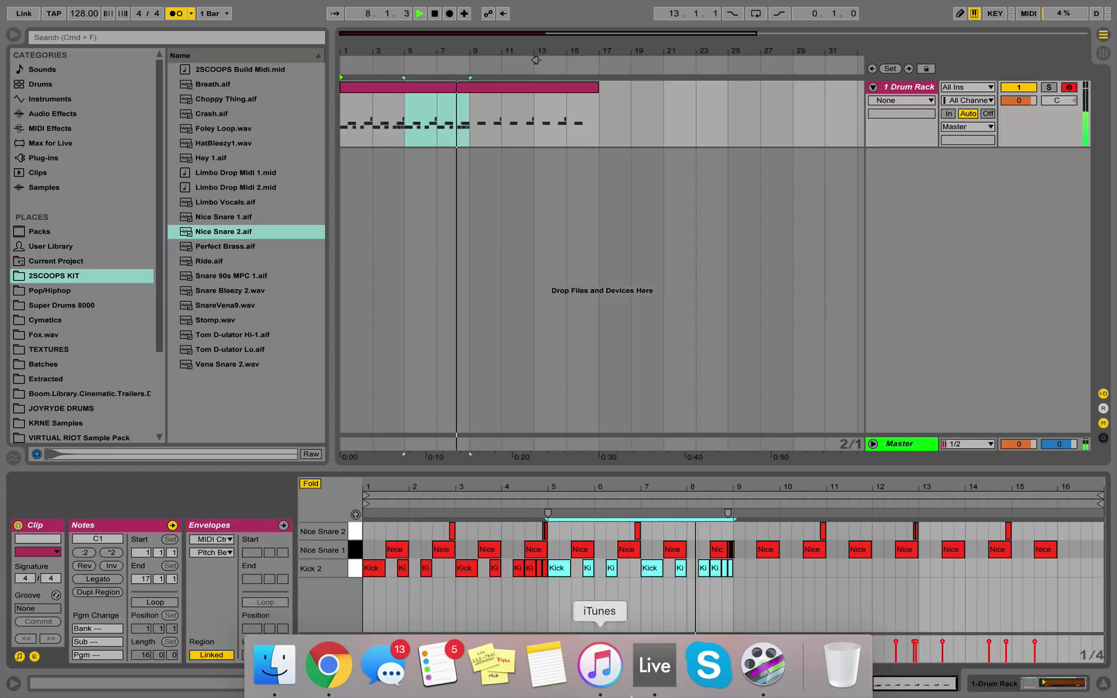
key(space)
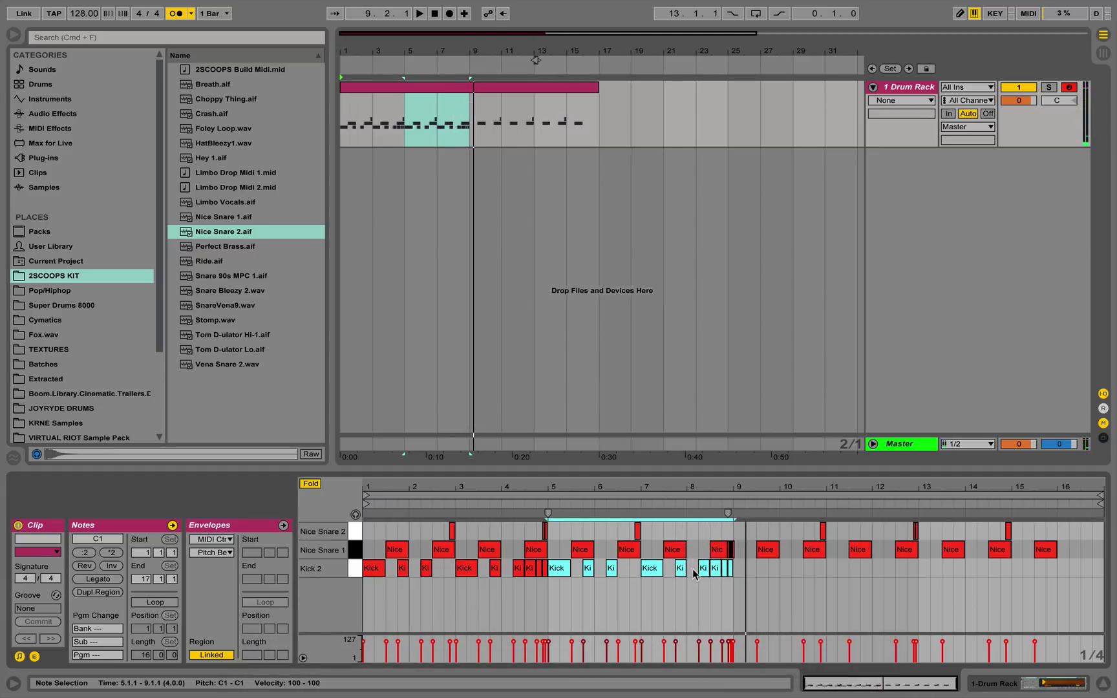
key(super+d)
key(super+d)
Replace the Kick 2 notes after 16.2.1 with two duplicates of the one-beat note at 16.1.1, at 16.2.1 and 16.3.1.
click(1062, 568)
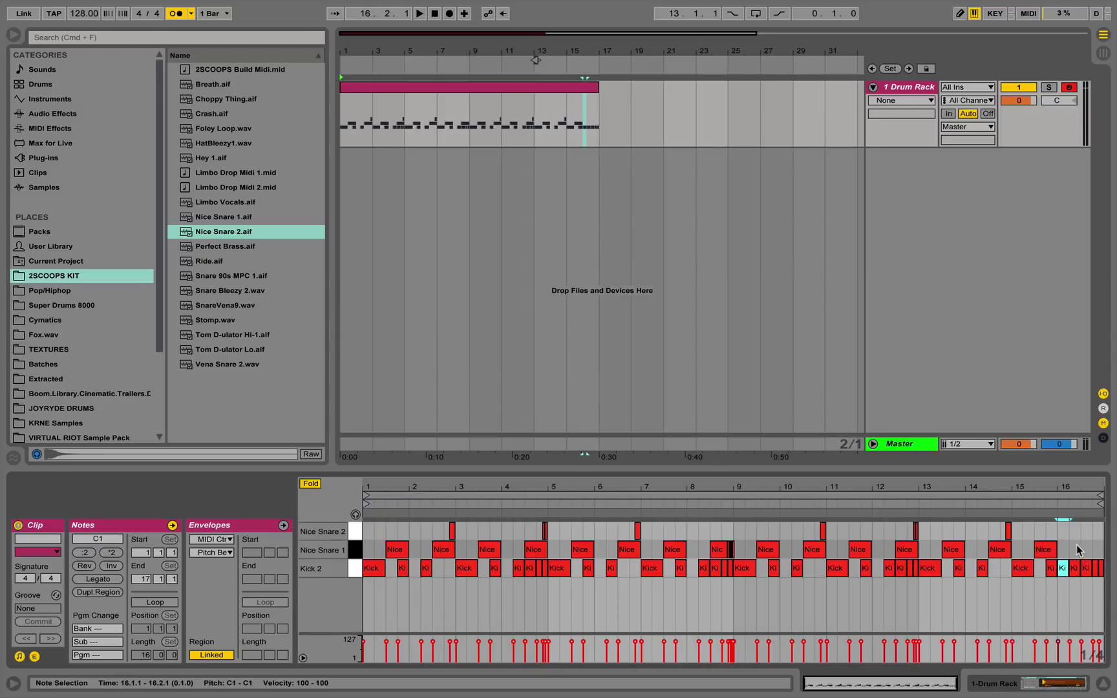
drag(1074, 547, 1115, 595)
key(Delete)
click(1066, 564)
key(super+d)
key(super+d)
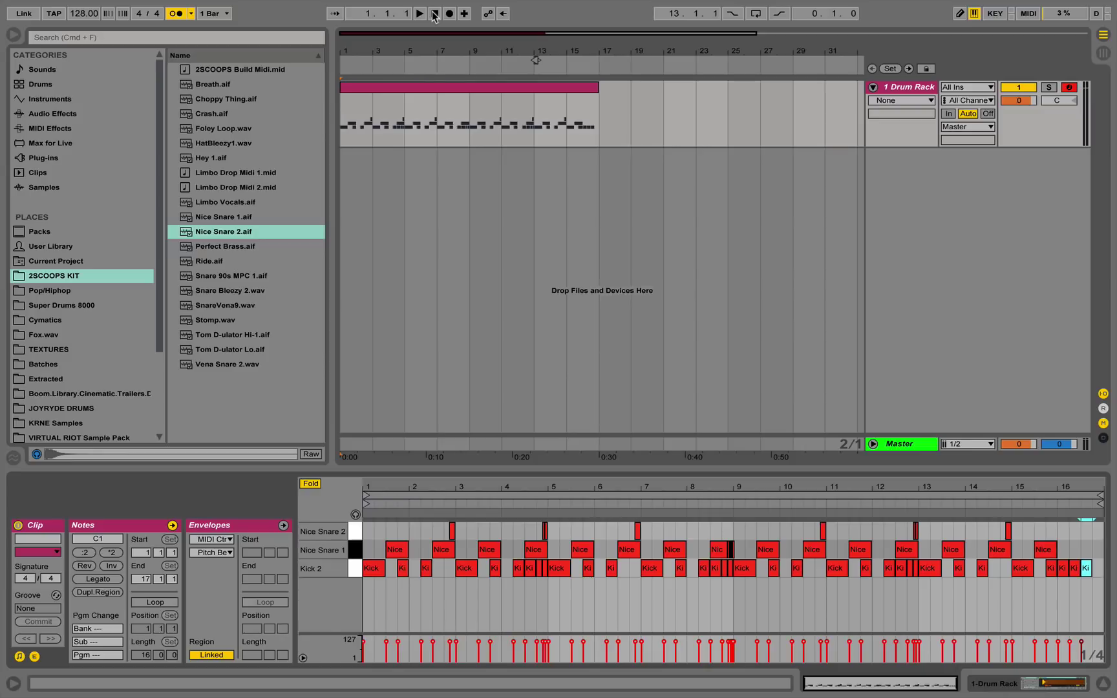
Turn off the metronome during playback and add a one-beat Kick 2 note at 8.1.1.
key(space)
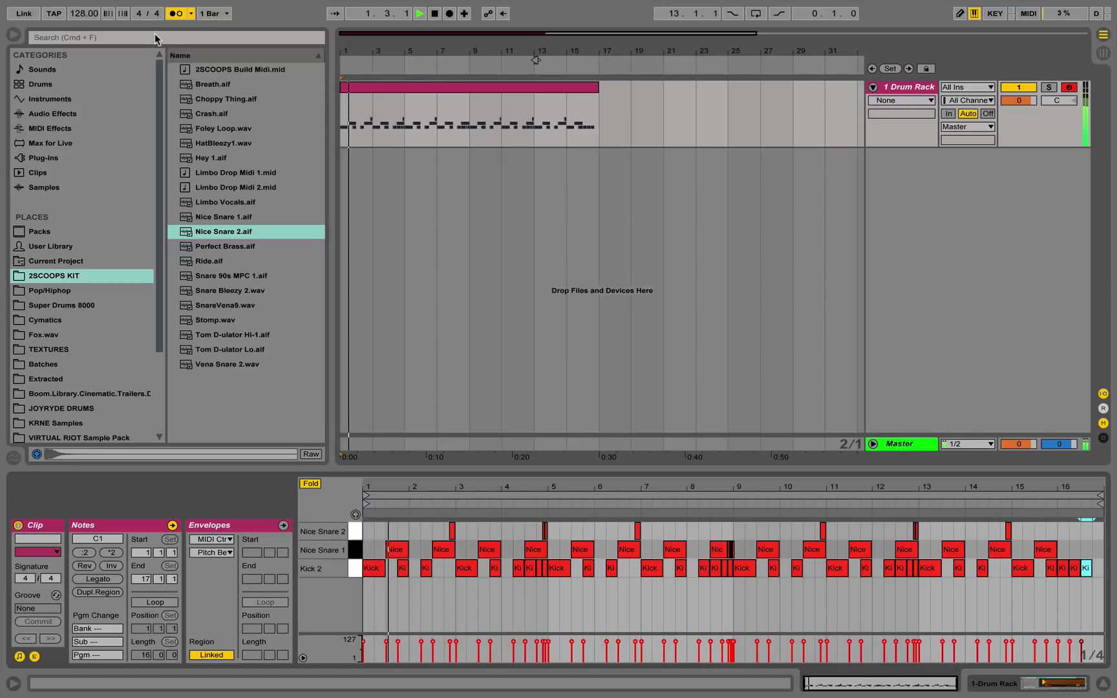
click(174, 13)
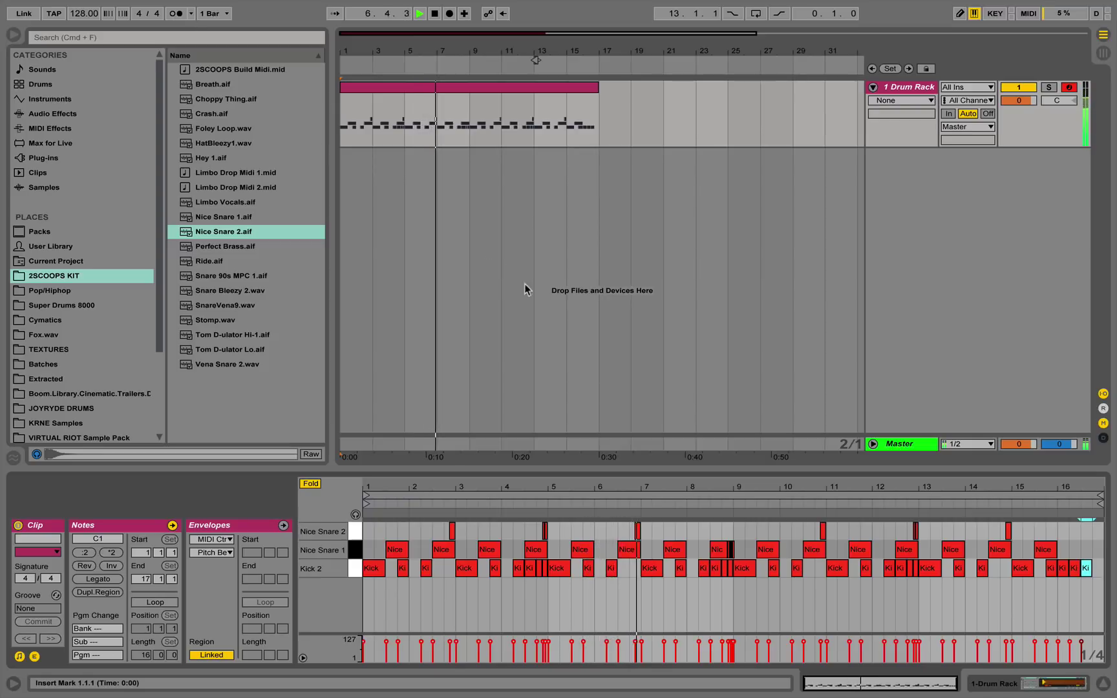
click(678, 551)
double_click(691, 569)
click(686, 504)
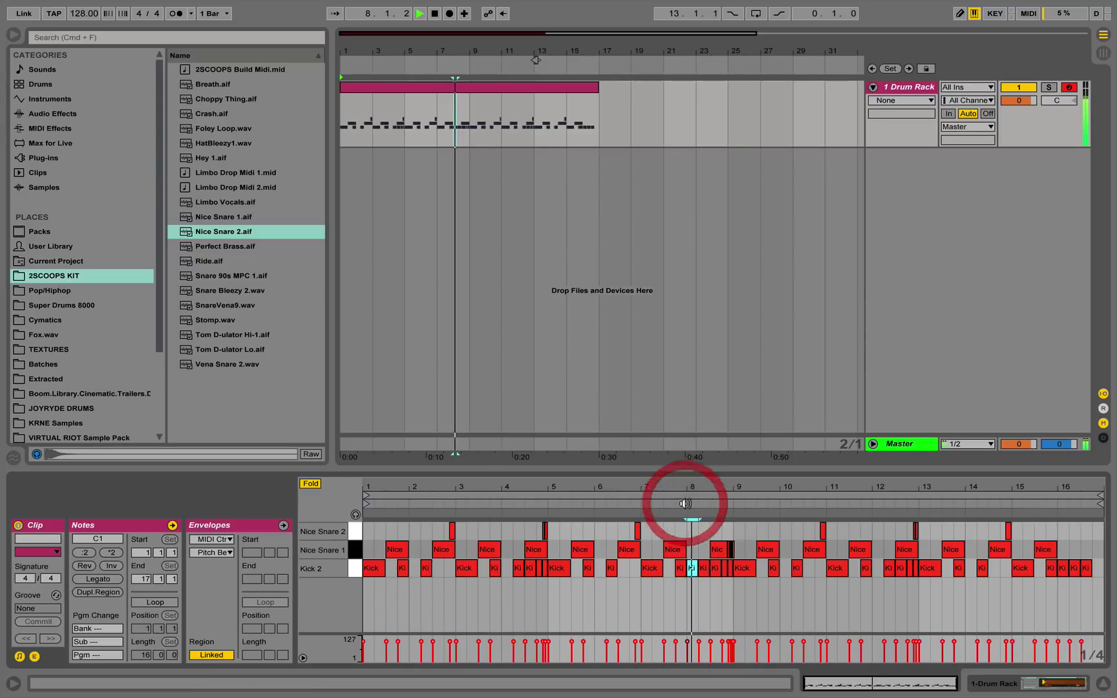
key(space)
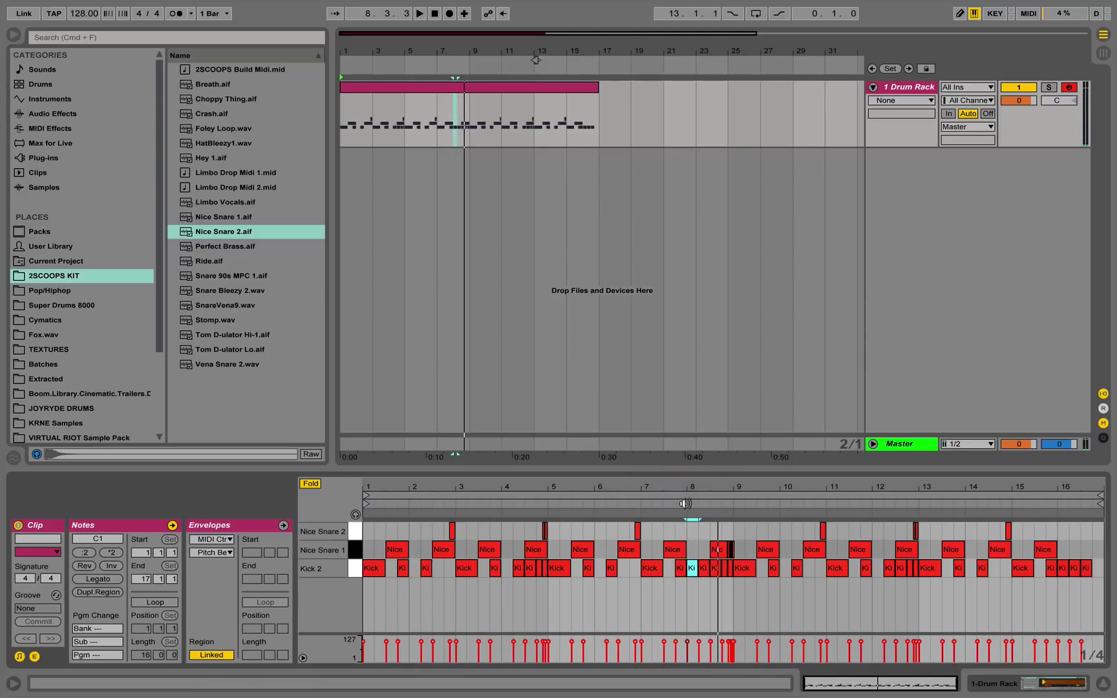
Move the Kick 2 note at 8.4.1 one sixteenth earlier to 8.3.4 and lengthen it to three sixteenths.
click(693, 502)
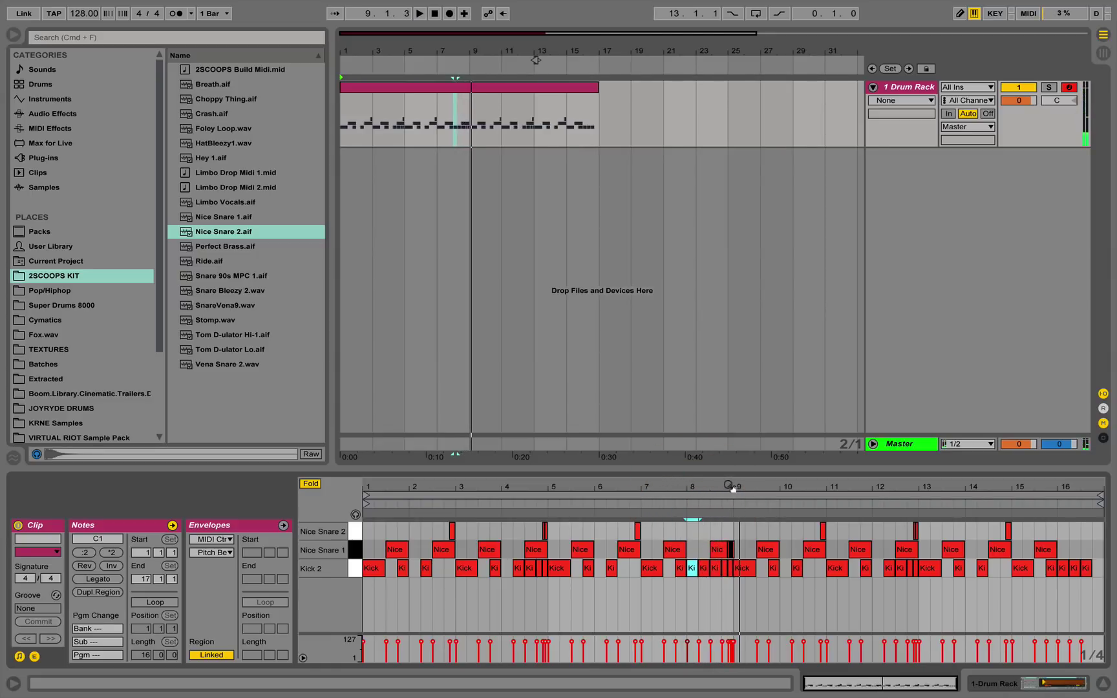
drag(696, 482, 703, 484)
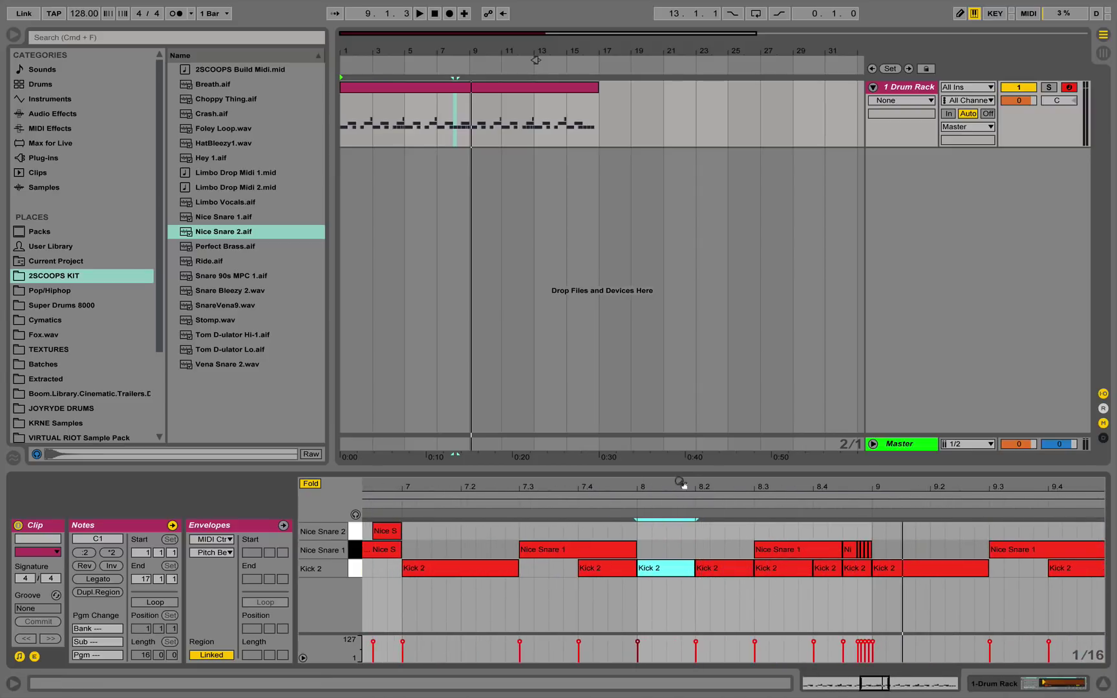
click(826, 570)
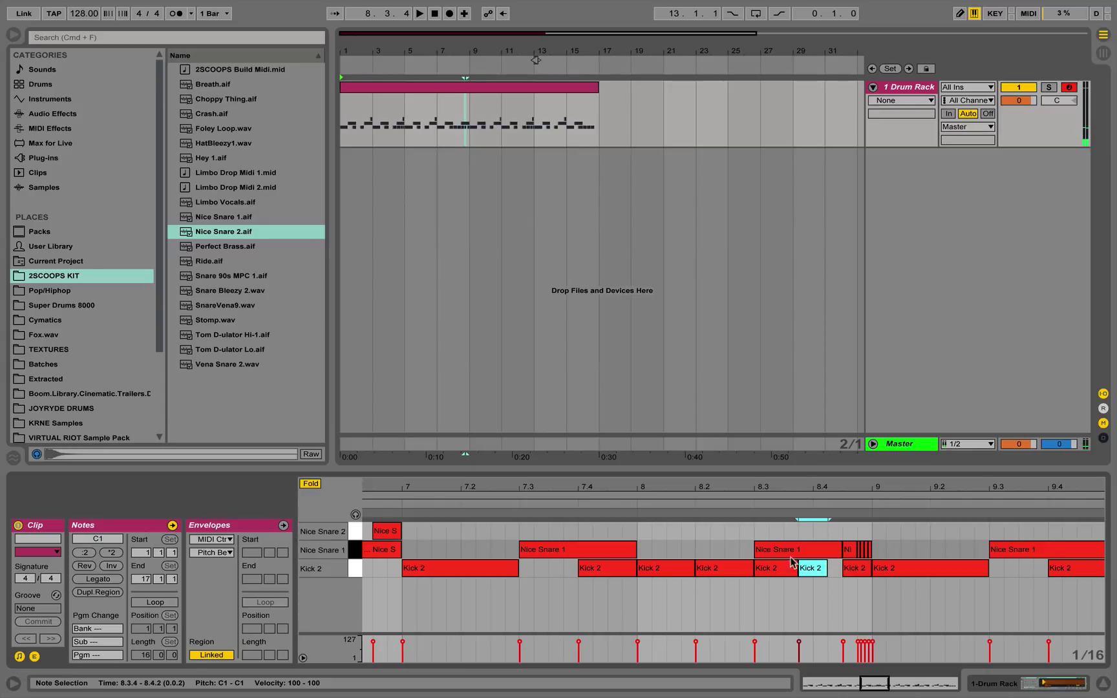
key(shift+Right)
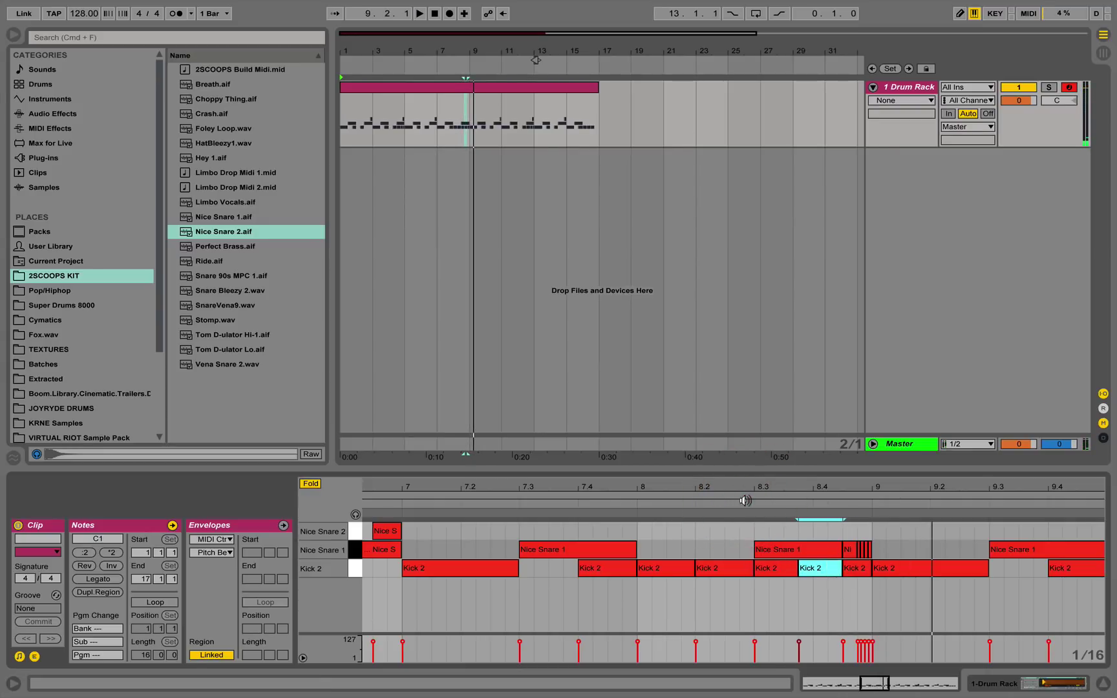
Copy the Kick 2 notes between 8.3.1 and 9.1.1 to 4.3.1 and play back the pattern.
drag(776, 604, 862, 567)
double_click(768, 486)
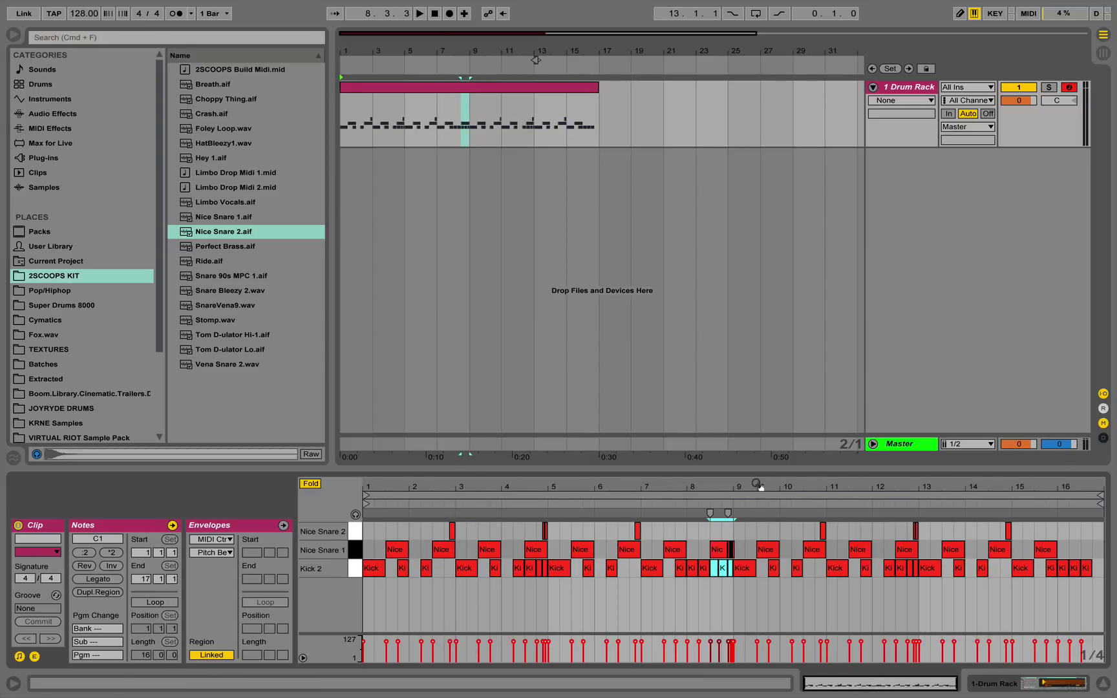
click(528, 575)
key(ctrl+v)
key(space)
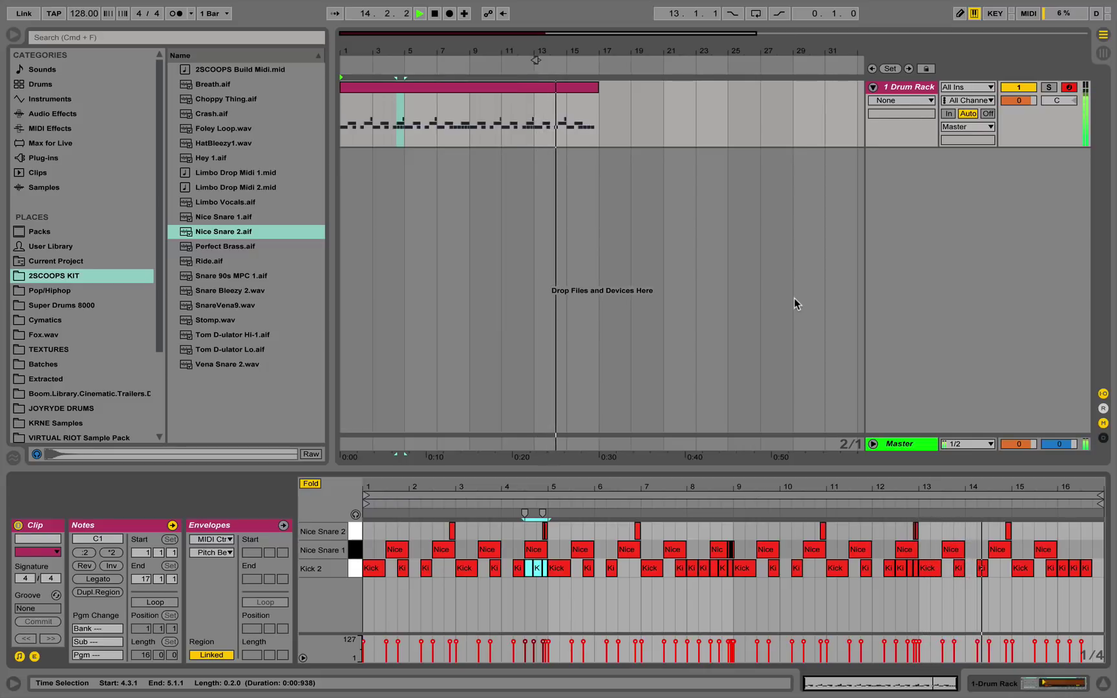
key(space)
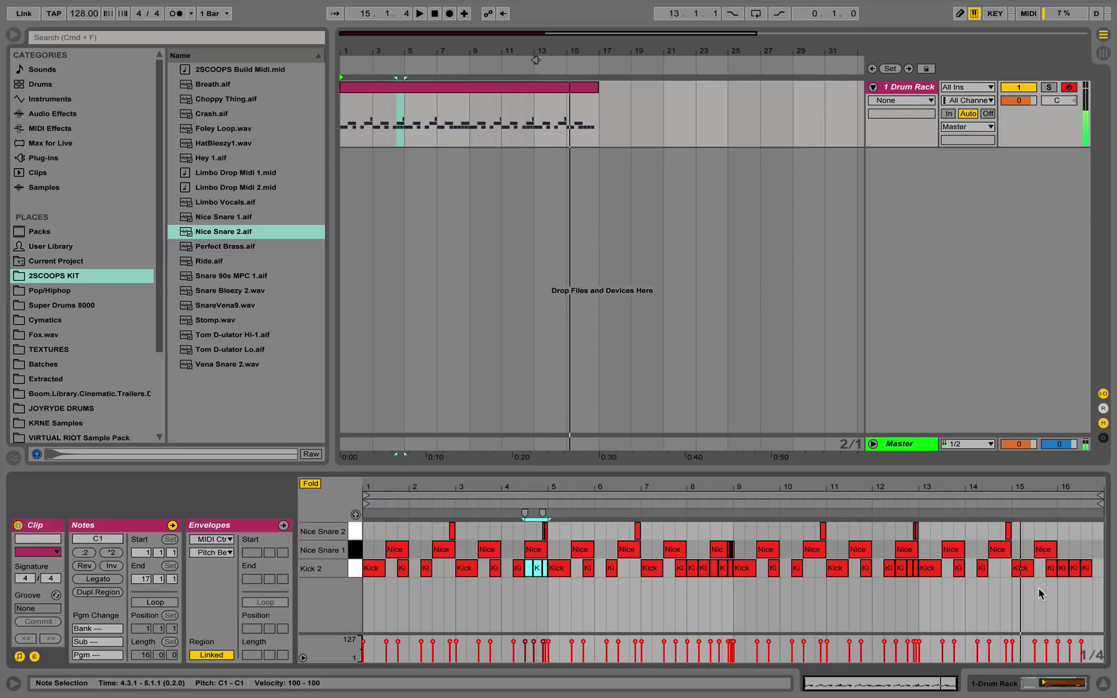
Shorten the Kick 2 note at 15.1.1 to one beat, add a two-beat note at 15.2.1, and play back bar 15.
click(1016, 568)
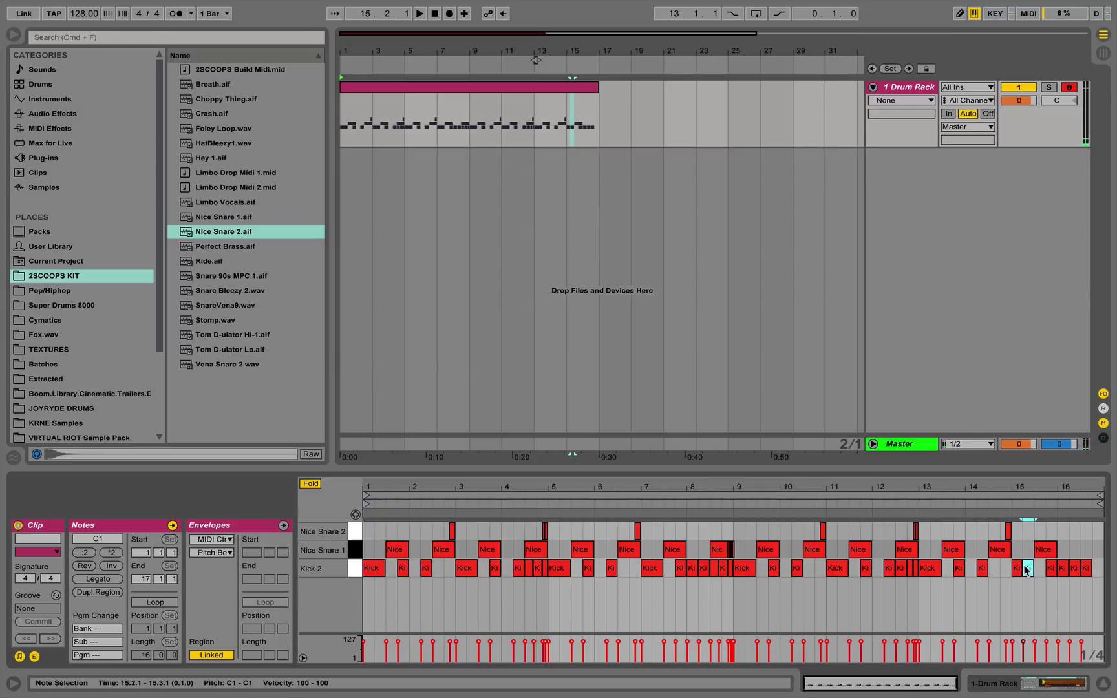
click(1009, 506)
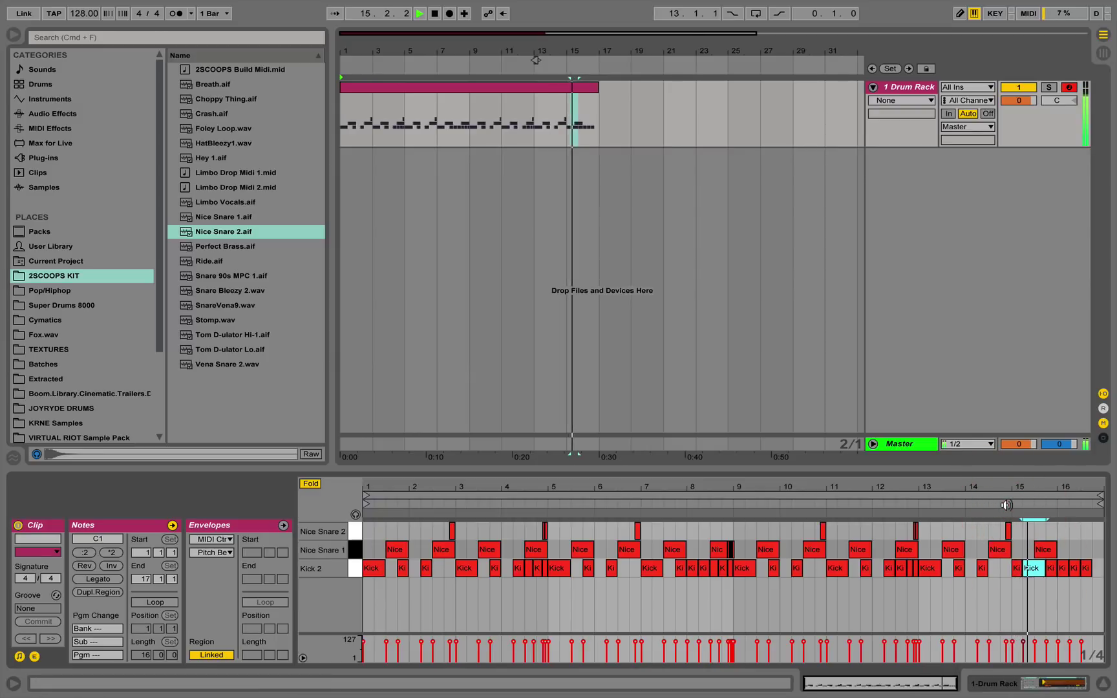
click(1003, 499)
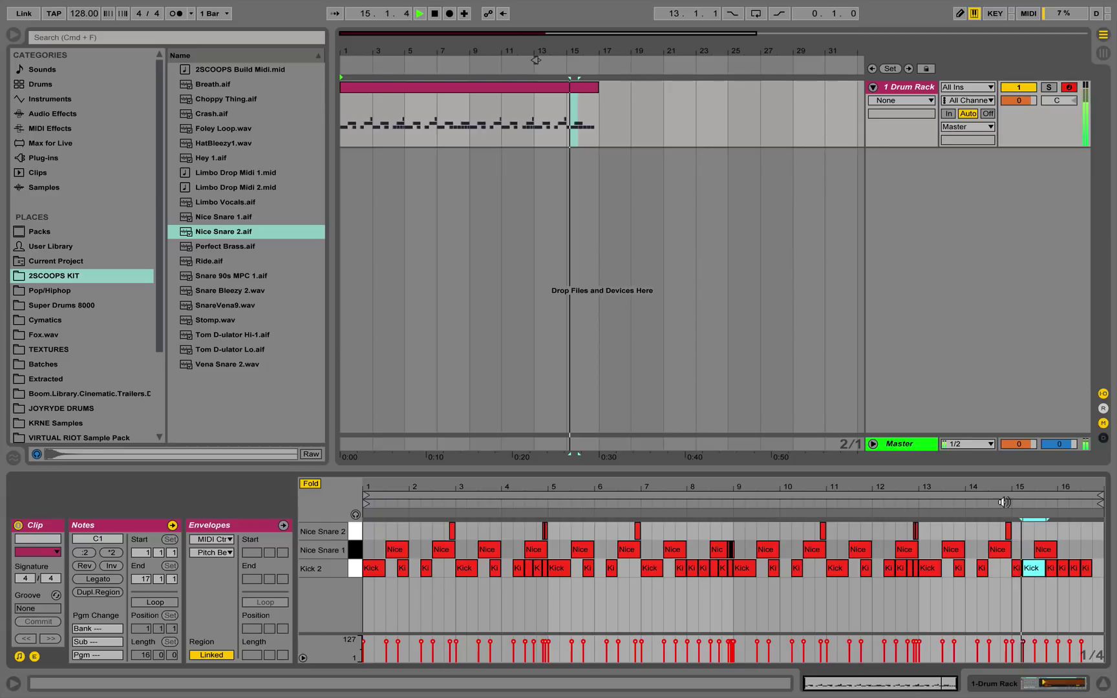
key(space)
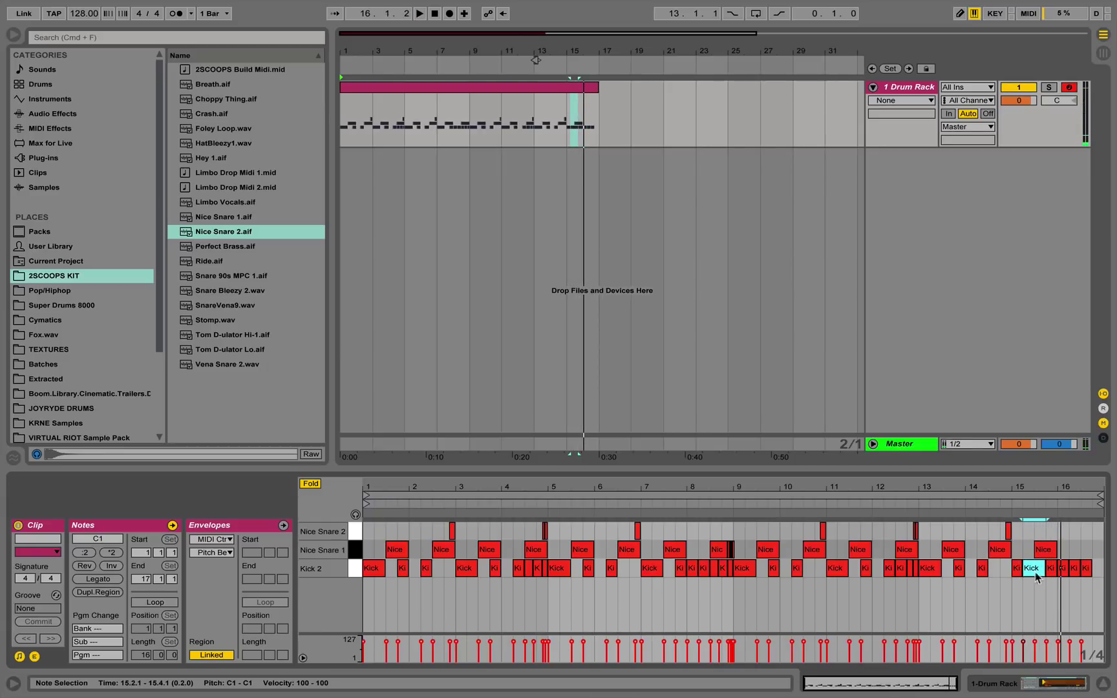
Move the closing Kick 2 notes one beat earlier and play back the end of the pattern.
drag(1066, 486, 1066, 508)
drag(1051, 605, 1090, 551)
key(Left)
click(1020, 514)
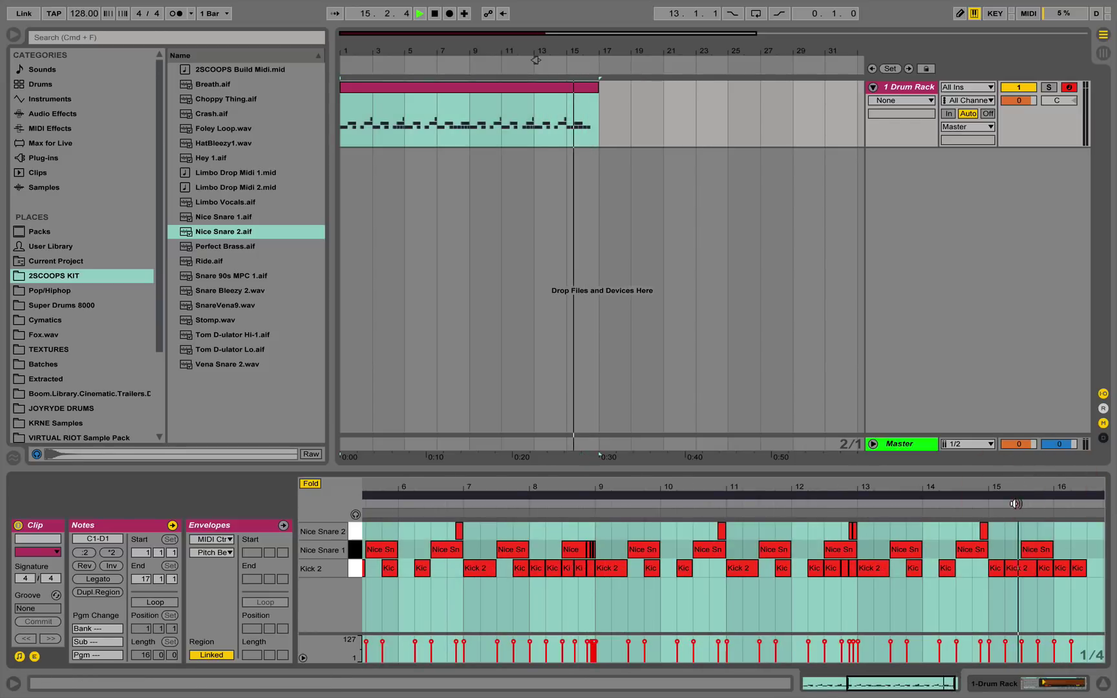
click(975, 494)
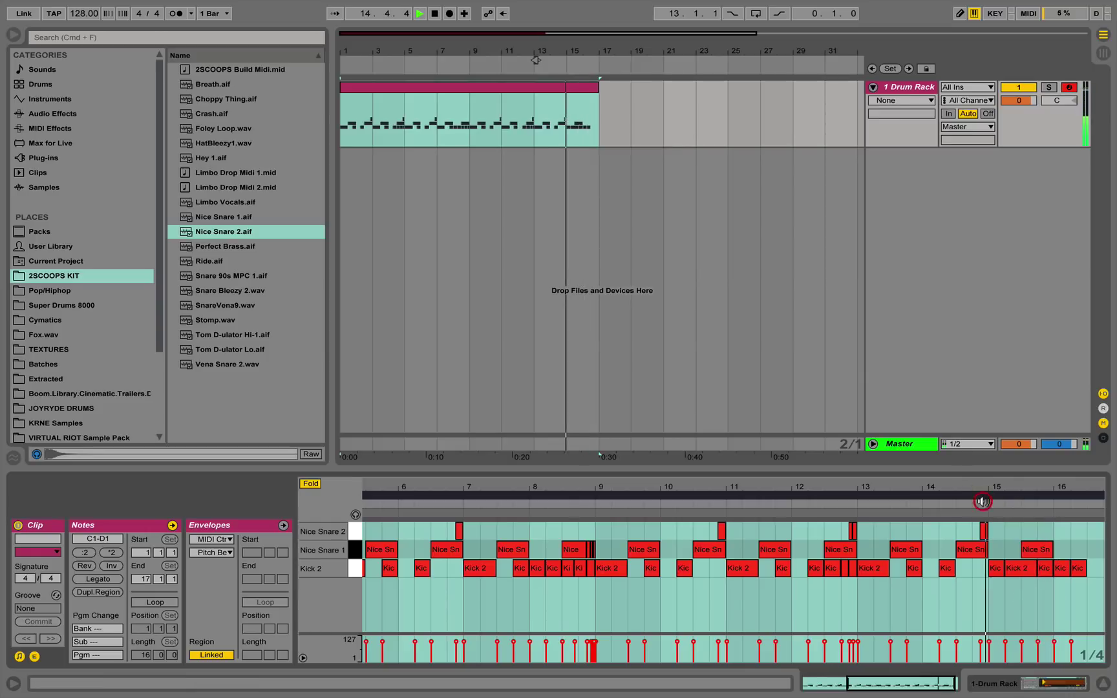
Shorten the Kick 2 note at 15.2.1 to one and a half beats and the one at 15.4.1 to half a beat.
drag(1067, 485, 1019, 568)
click(1031, 569)
click(979, 497)
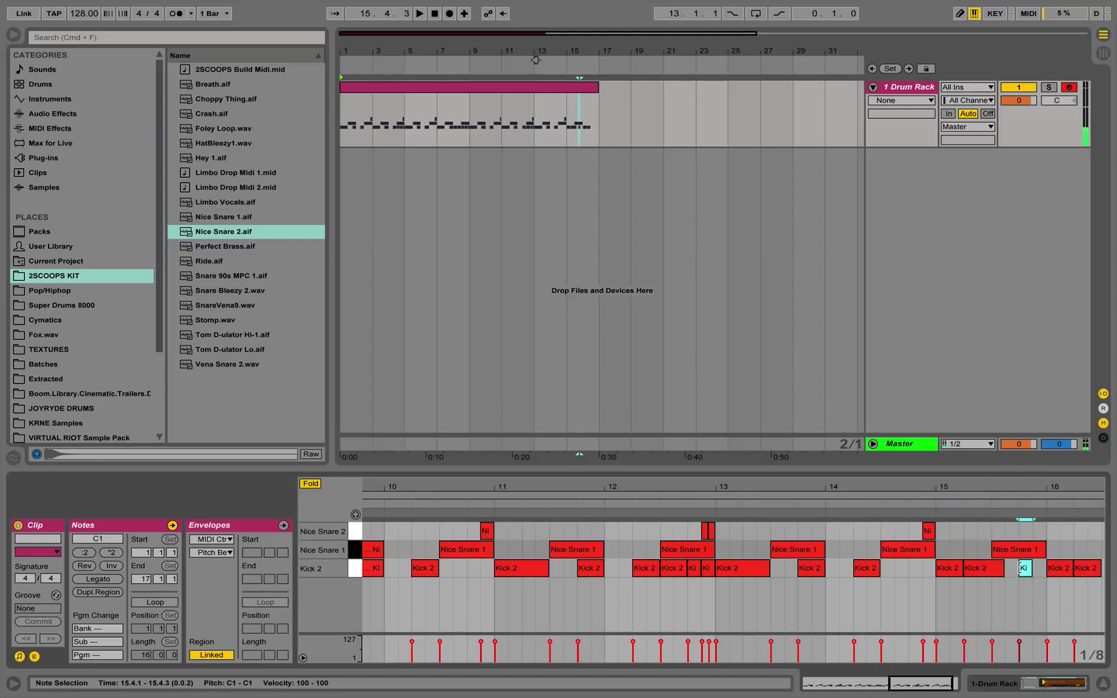
Try replacing the Kick 2 note at 16.2.1 with a half-beat note at 15.4.3, listen to it, and undo it.
double_click(1088, 568)
click(985, 506)
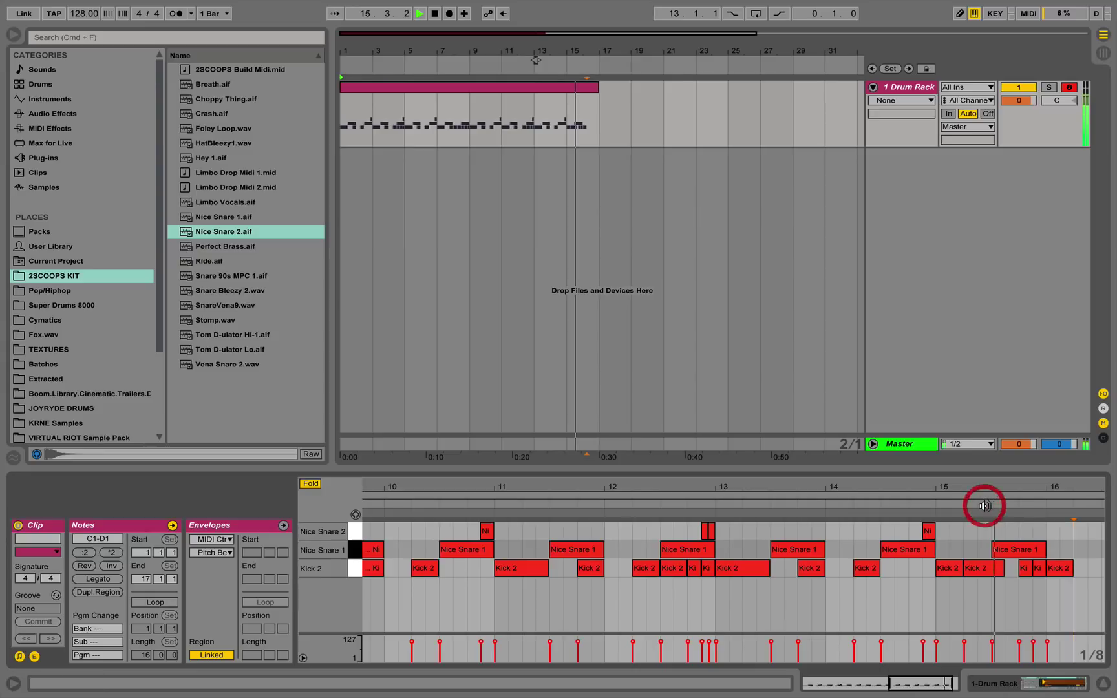
key(space)
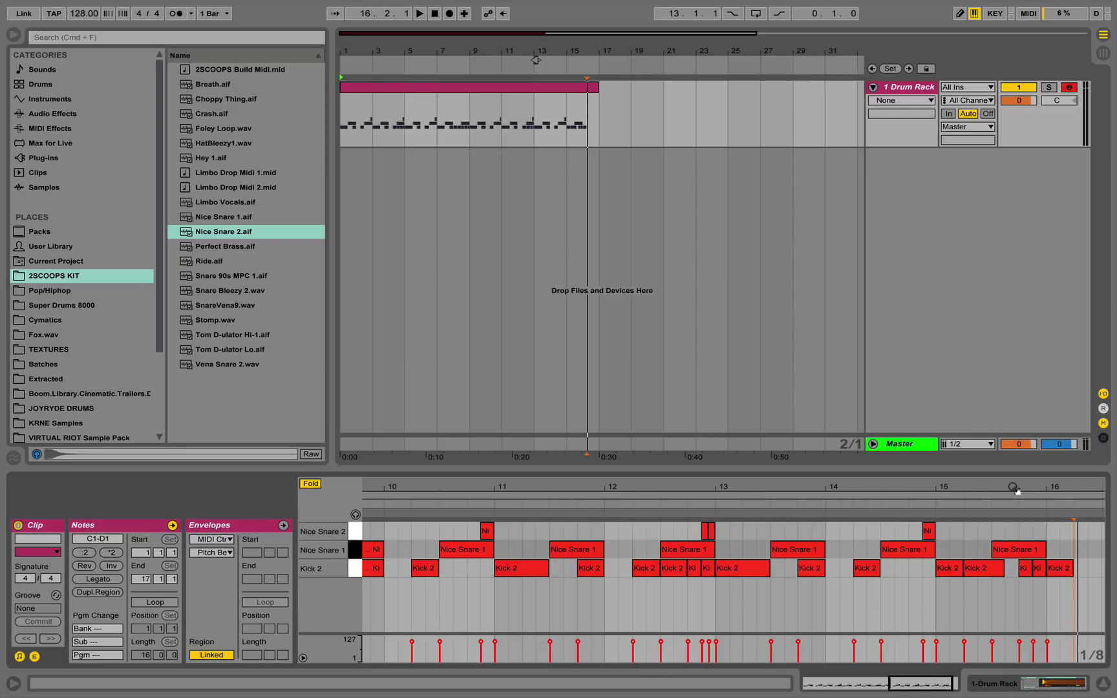
key(super+z)
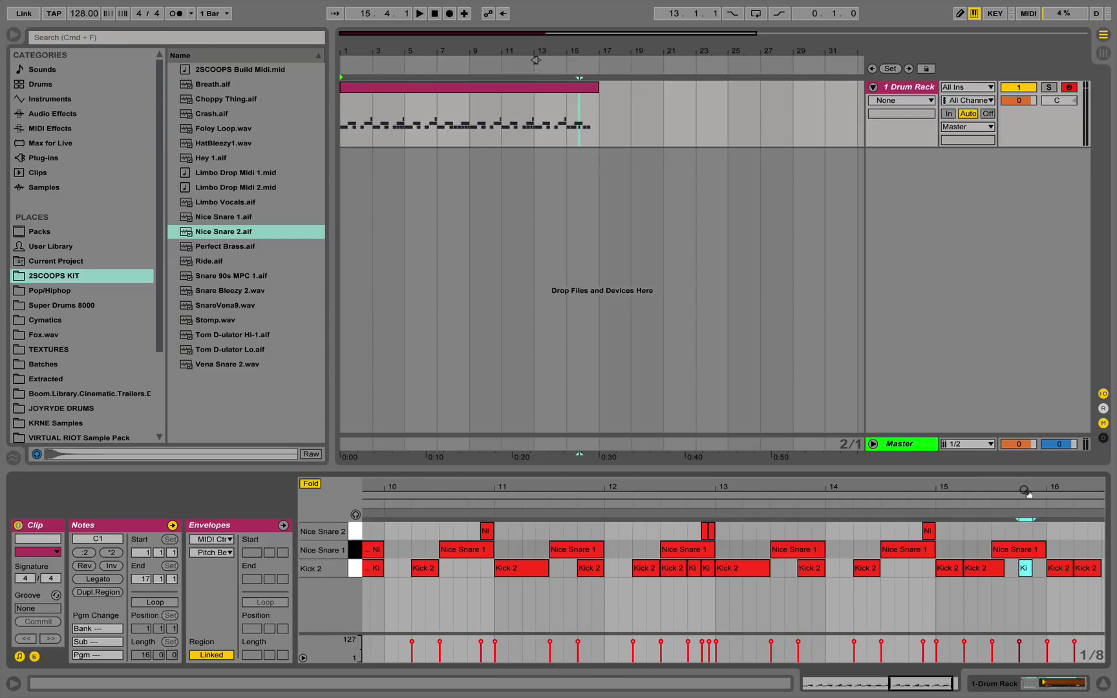
Play back the complete 16-bar drum pattern.
double_click(479, 480)
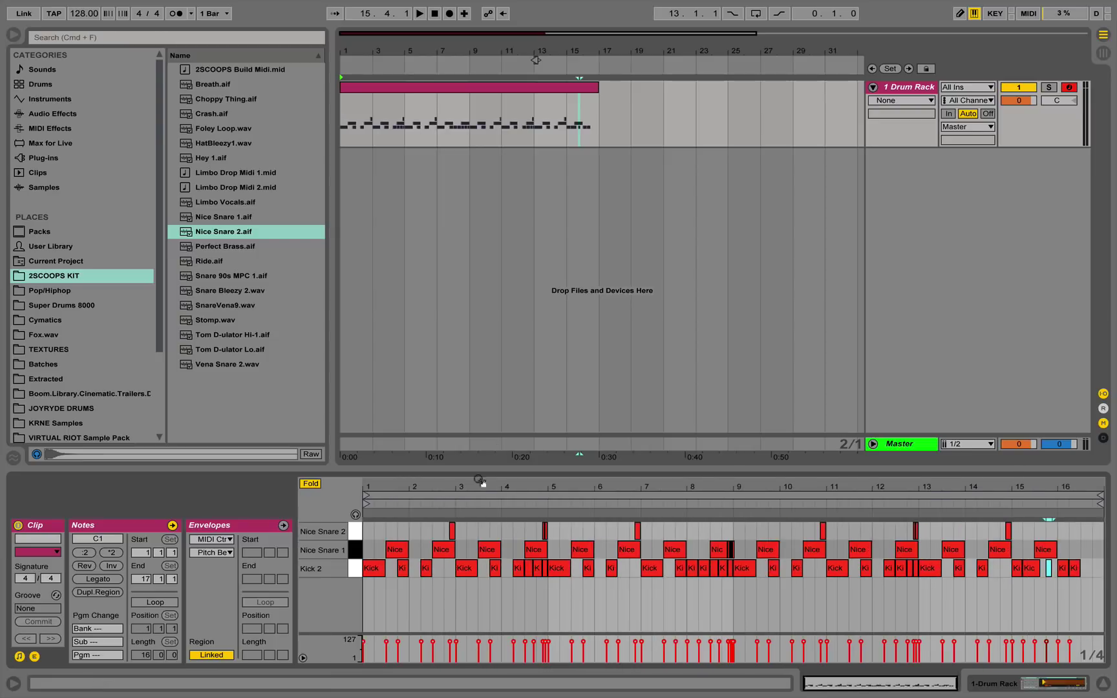
key(space)
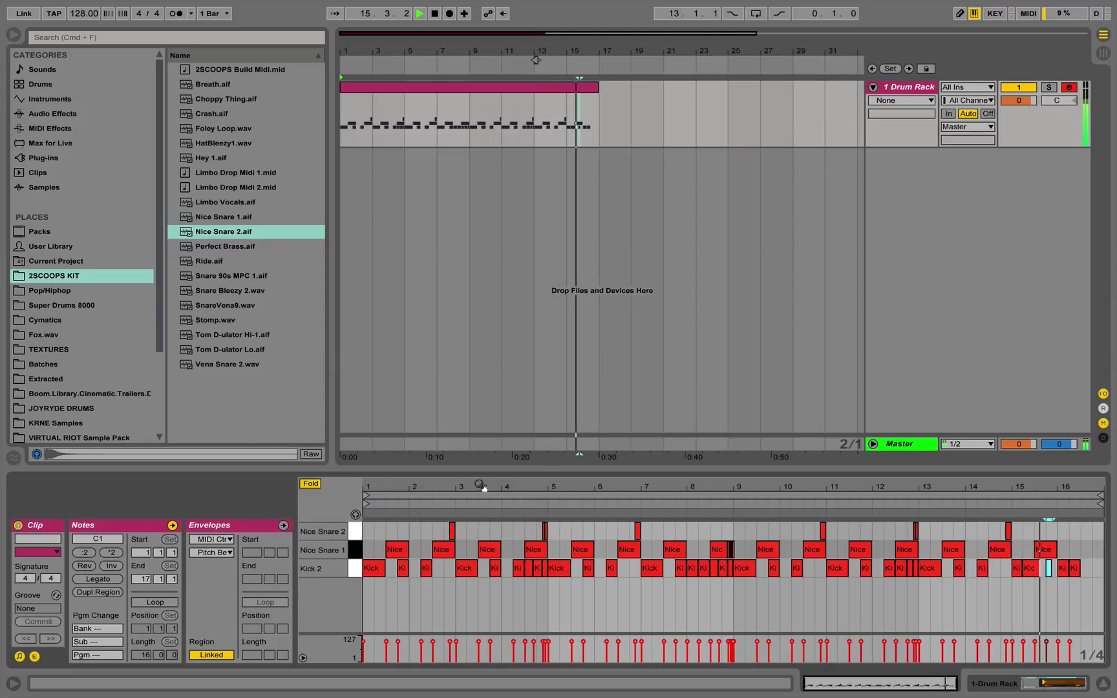
key(space)
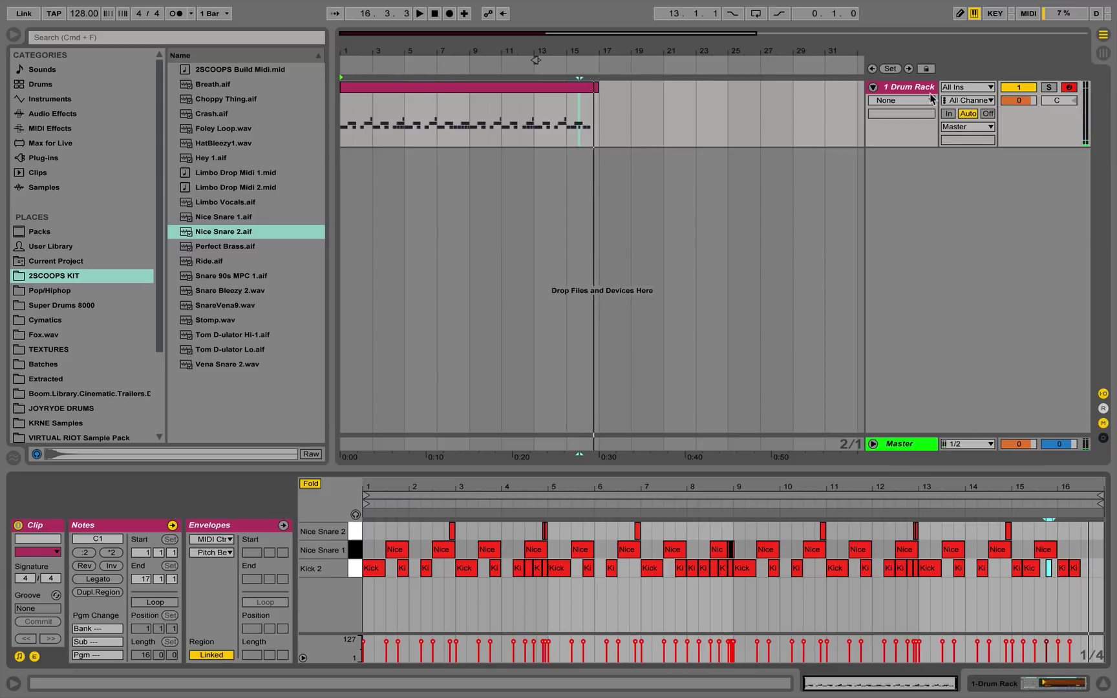
Move the 16-bar drum clip from bar 1 to bar 17 of the arrangement.
click(458, 87)
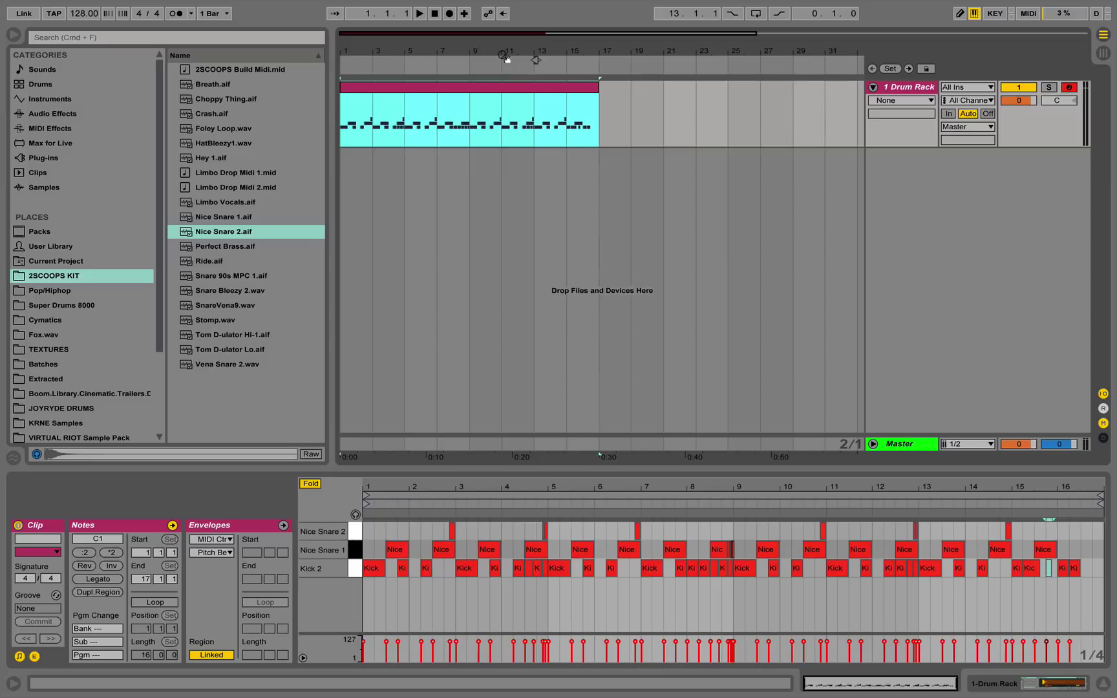
key(super+x)
click(595, 112)
key(super+v)
drag(563, 54, 560, 30)
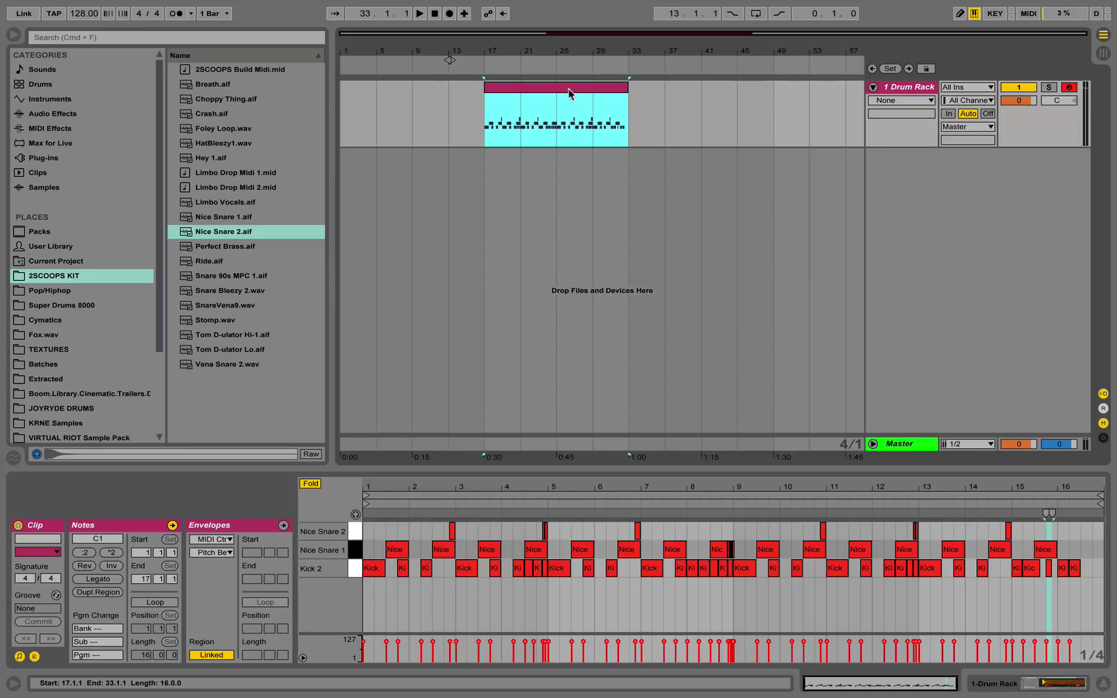
Remove the drum clip from bar 17 and paste it at 33.1.1.
key(Delete)
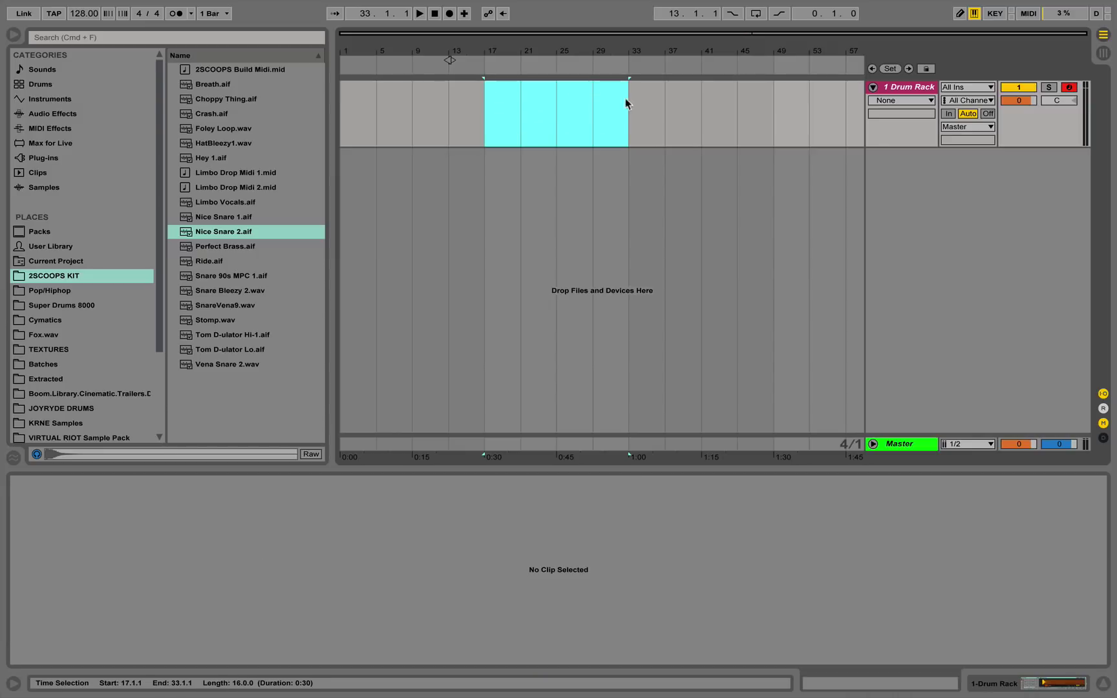
click(617, 104)
key(super+v)
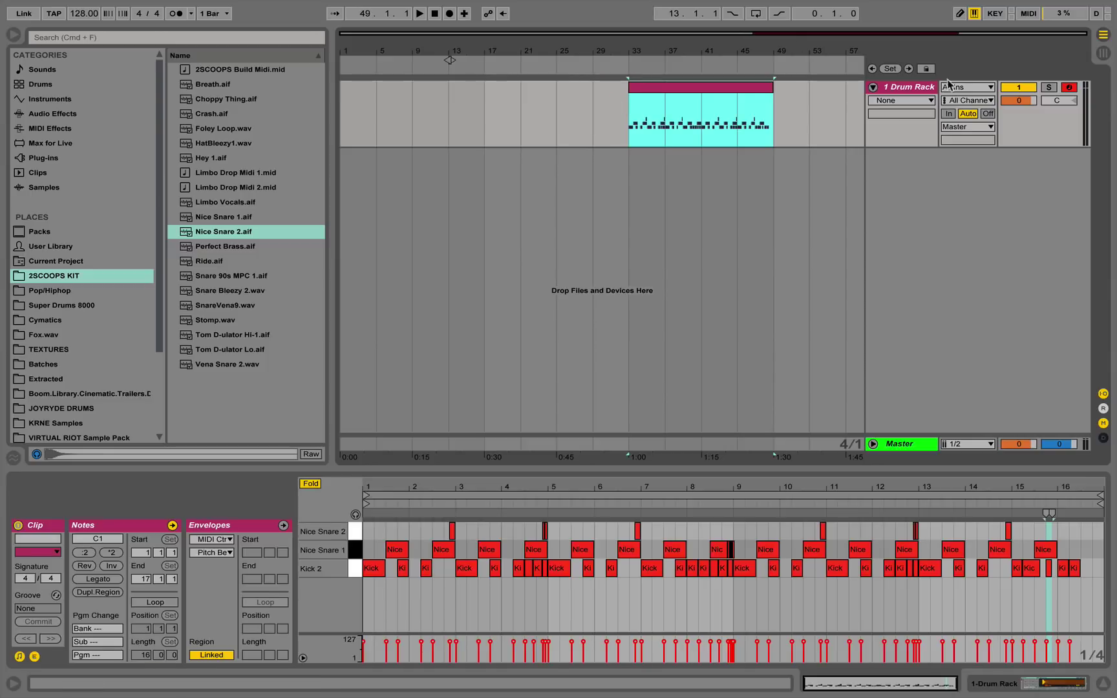
Insert an empty 16-bar MIDI clip on the 1 Drum Rack track and move it to bar 1 of the arrangement.
click(886, 89)
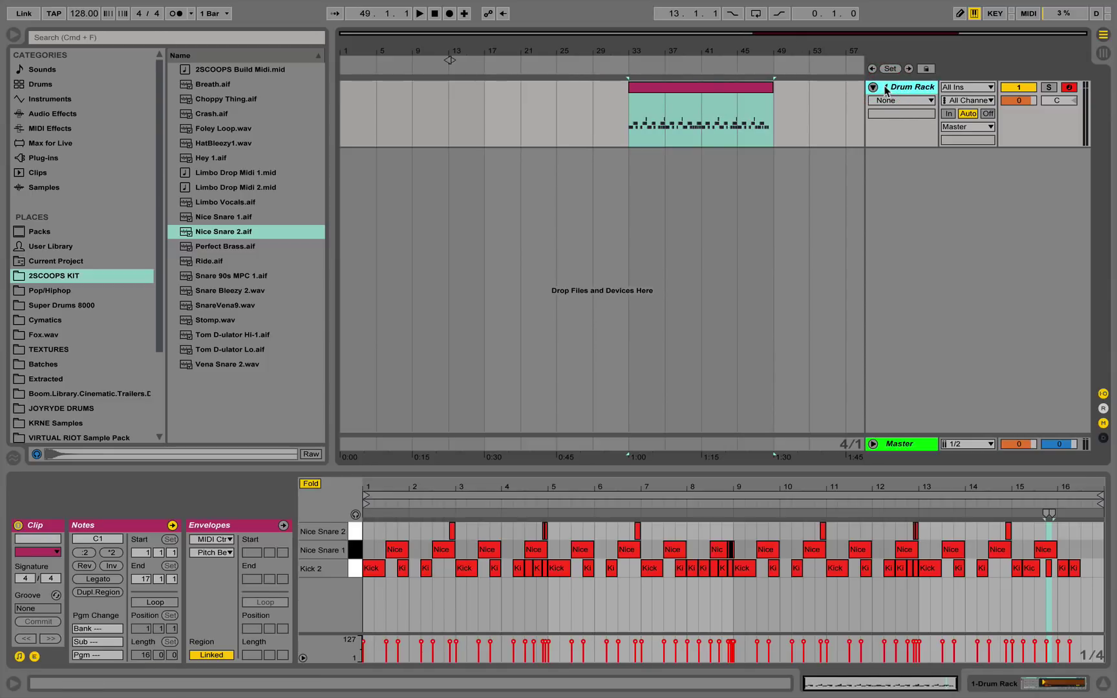
drag(478, 107, 627, 109)
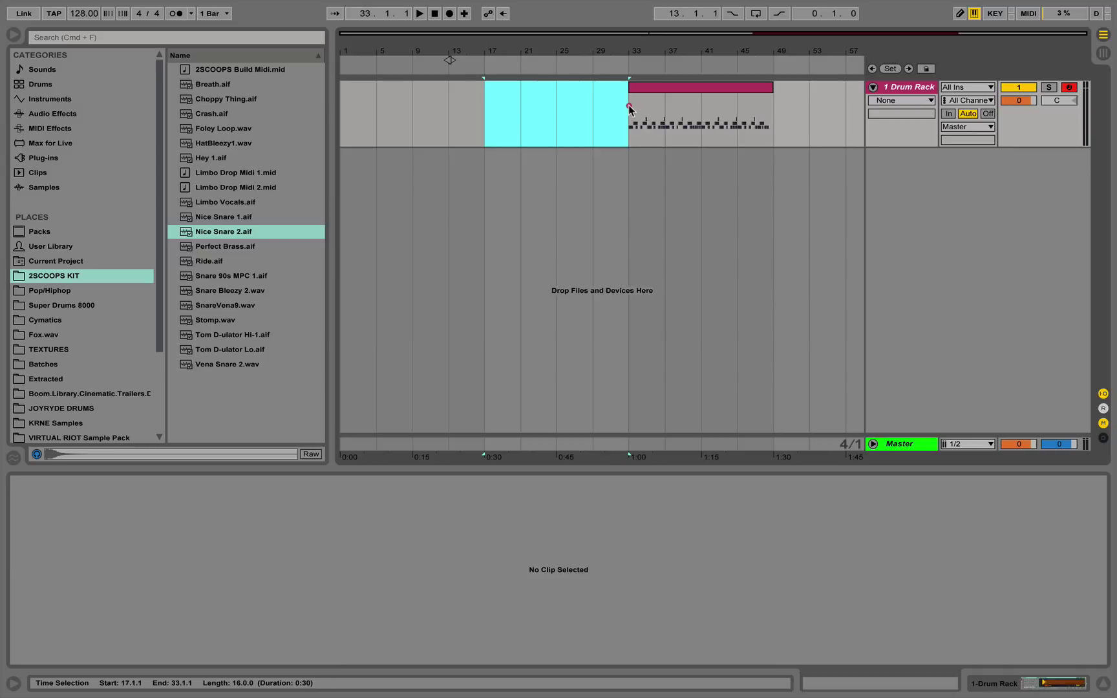
key(super+shift+m)
drag(523, 85, 392, 86)
Add a one-bar Kick 2 note at 1.1.1 and, with playback running, duplicate it through bar 6.
double_click(365, 569)
key(shift+Right)
key(shift+Right)
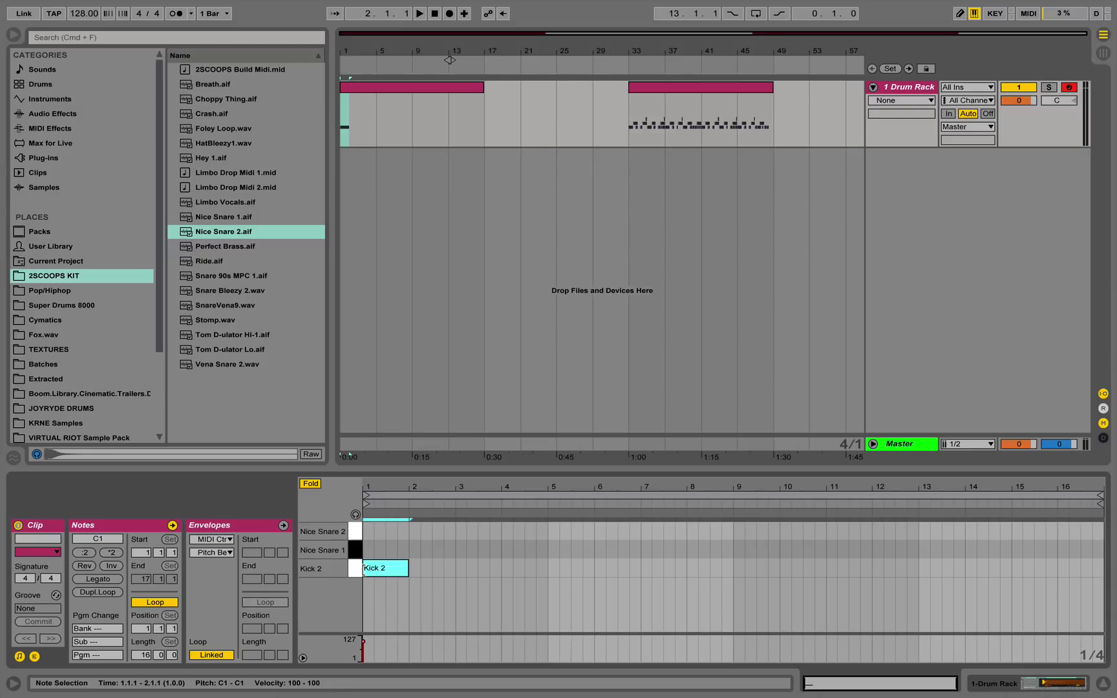
key(space)
key(super+d)
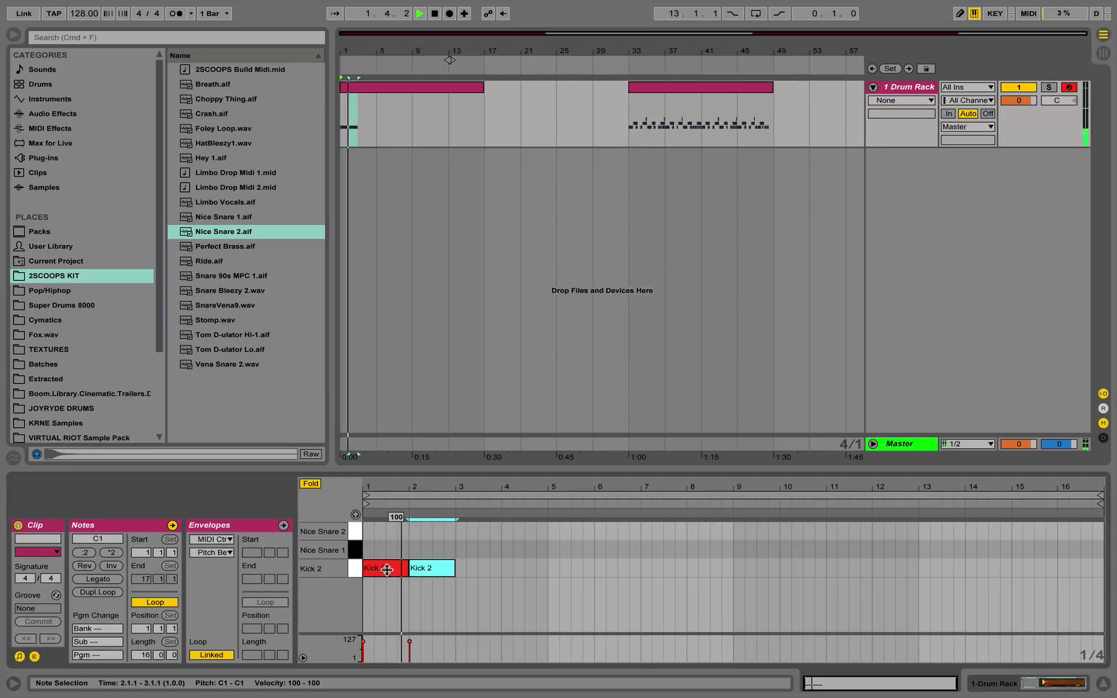
key(super+d)
key(super+d)
key(super+d)
key(super+d)
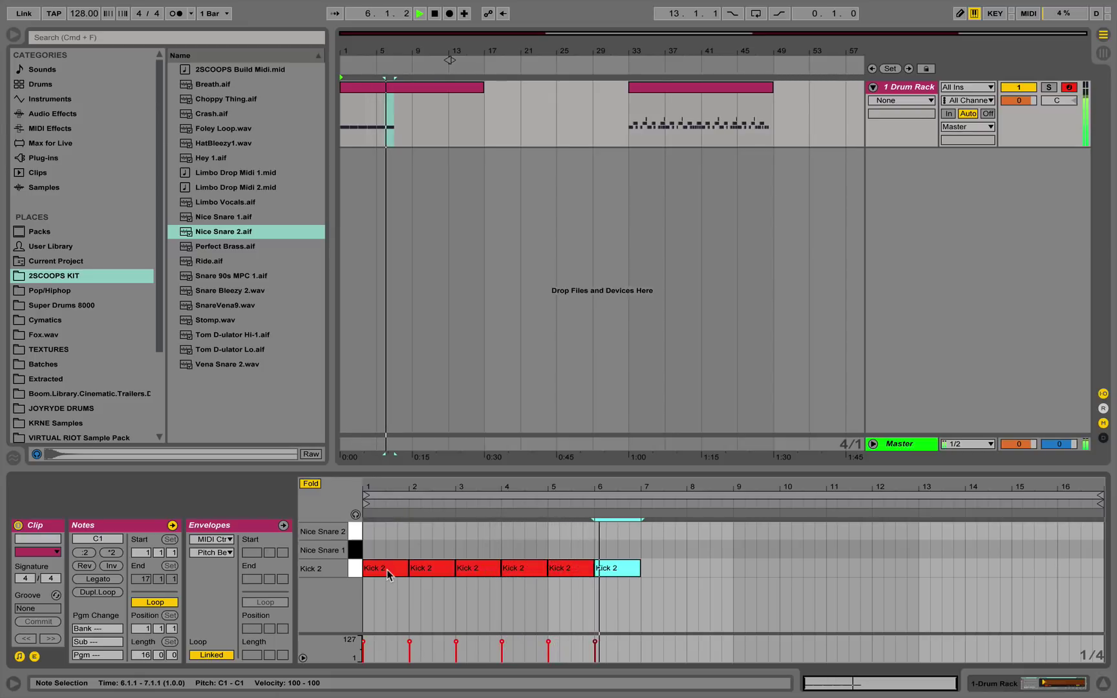
Shorten the bar 4 Kick 2 note to half a bar, add kicks at 4.3.1, 4.3.4 and 4.4.3, and listen to the fill.
click(525, 569)
drag(546, 569, 524, 569)
scroll(525, 569, up, 3)
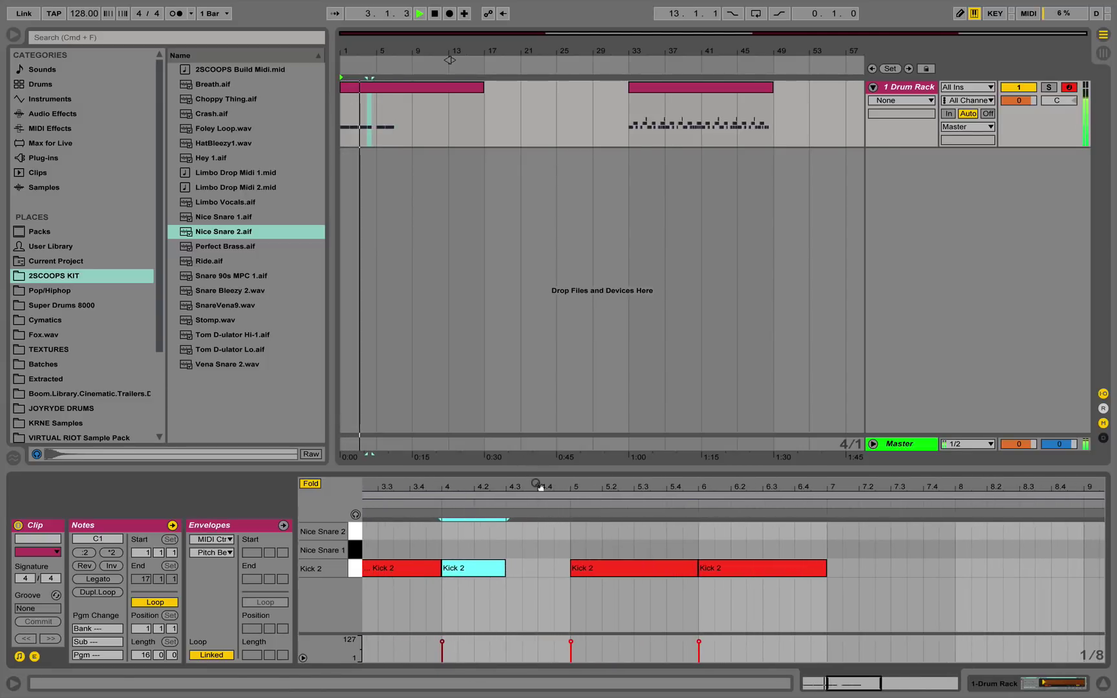
double_click(513, 569)
drag(531, 498, 532, 501)
key(shift+Right)
key(super+d)
key(super+d)
key(shift+Left)
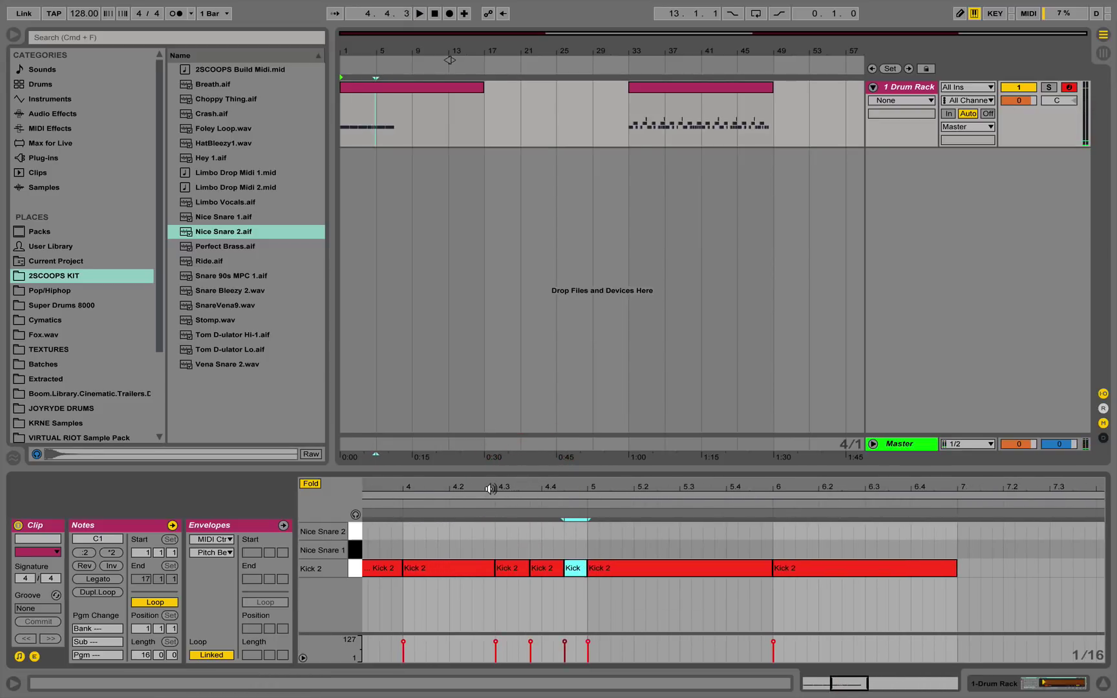
click(486, 506)
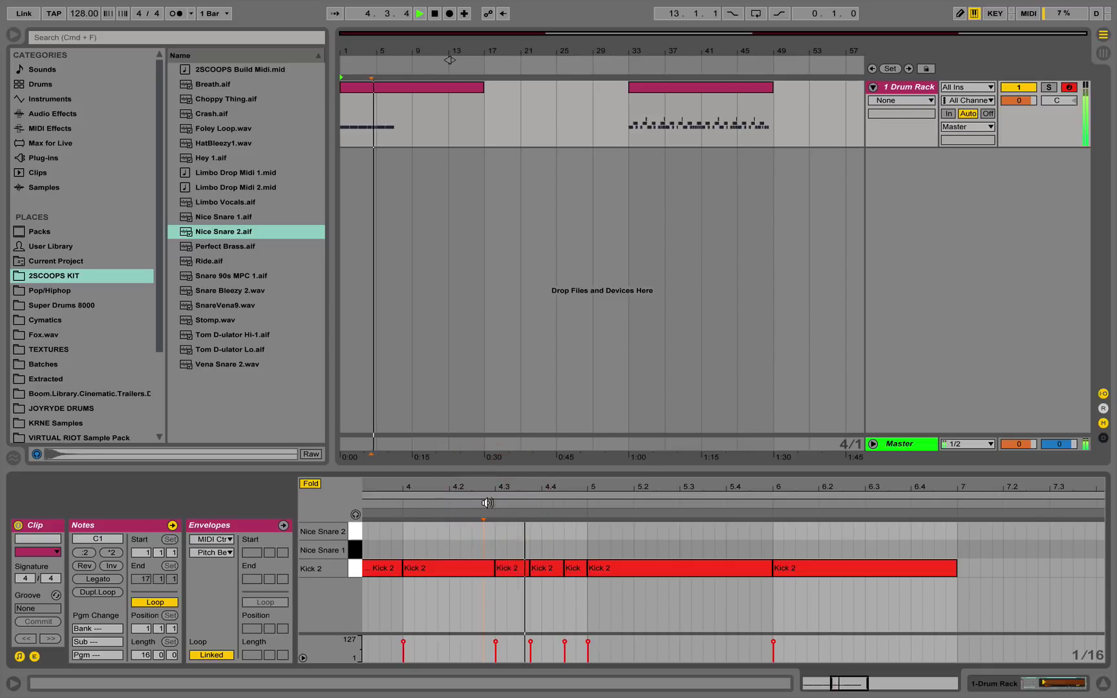
key(space)
drag(508, 490, 529, 478)
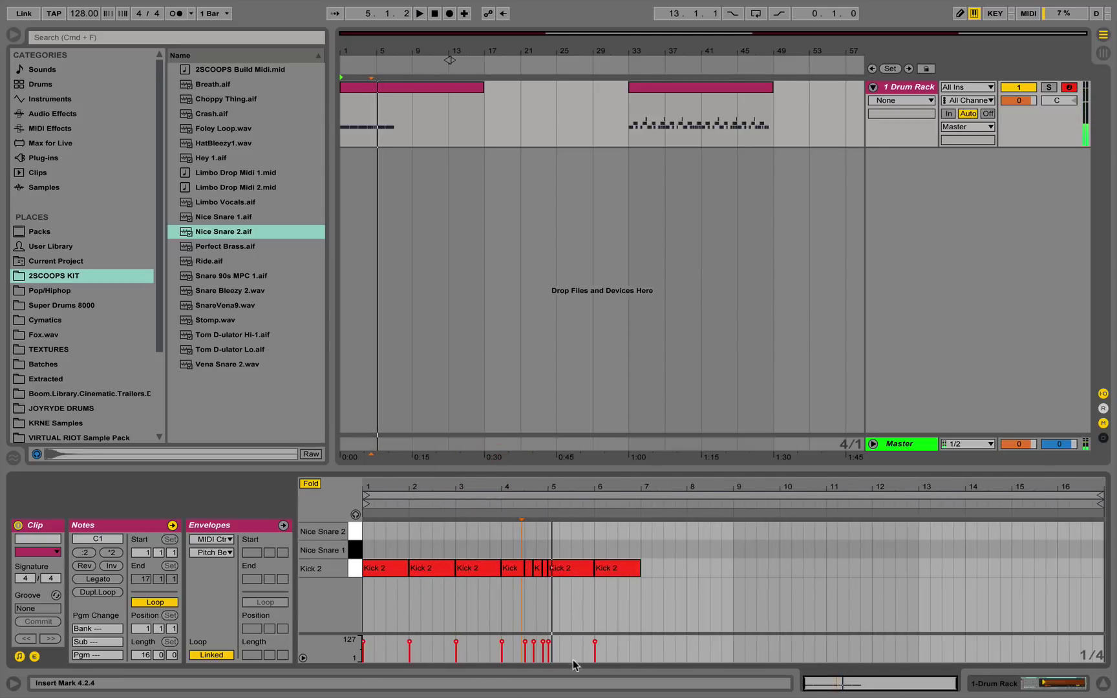
Duplicate the Kick 2 notes of bars 1 to 4 into bars 5 to 8 and play them back.
drag(544, 585, 359, 550)
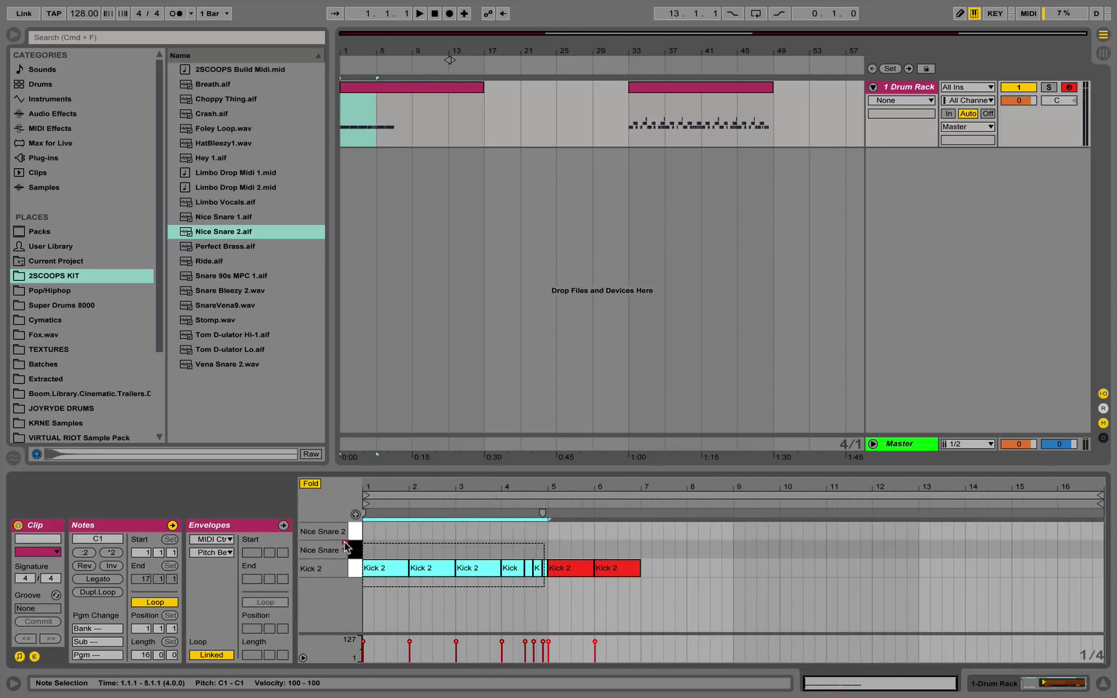
key(super+d)
key(space)
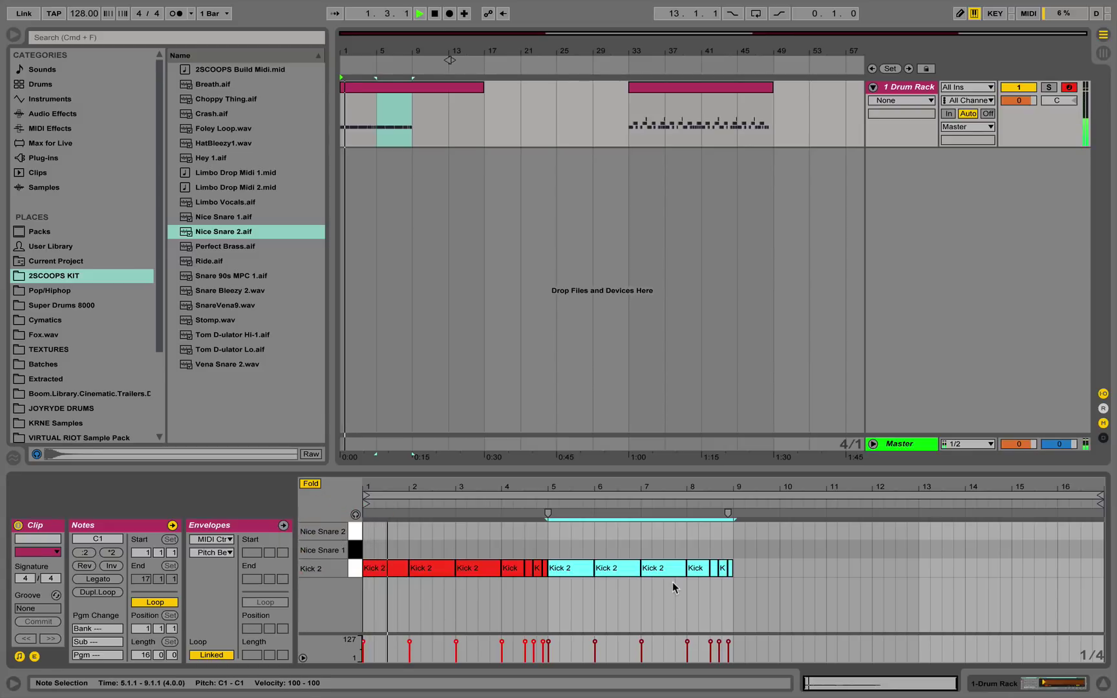
click(685, 500)
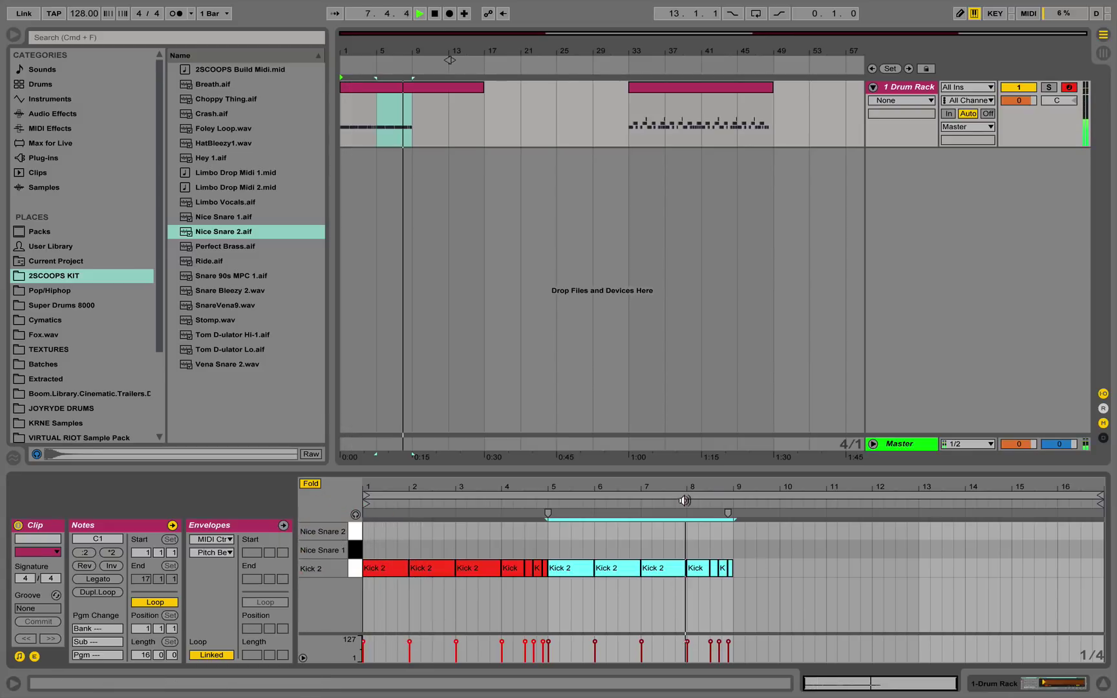
Shorten the Kick 2 note at 8.1.1 by a sixteenth, add a sixteenth-note kick at 8.2.4, and listen to the fill.
drag(714, 486, 710, 479)
click(660, 568)
key(shift+Left)
double_click(686, 569)
click(676, 501)
key(space)
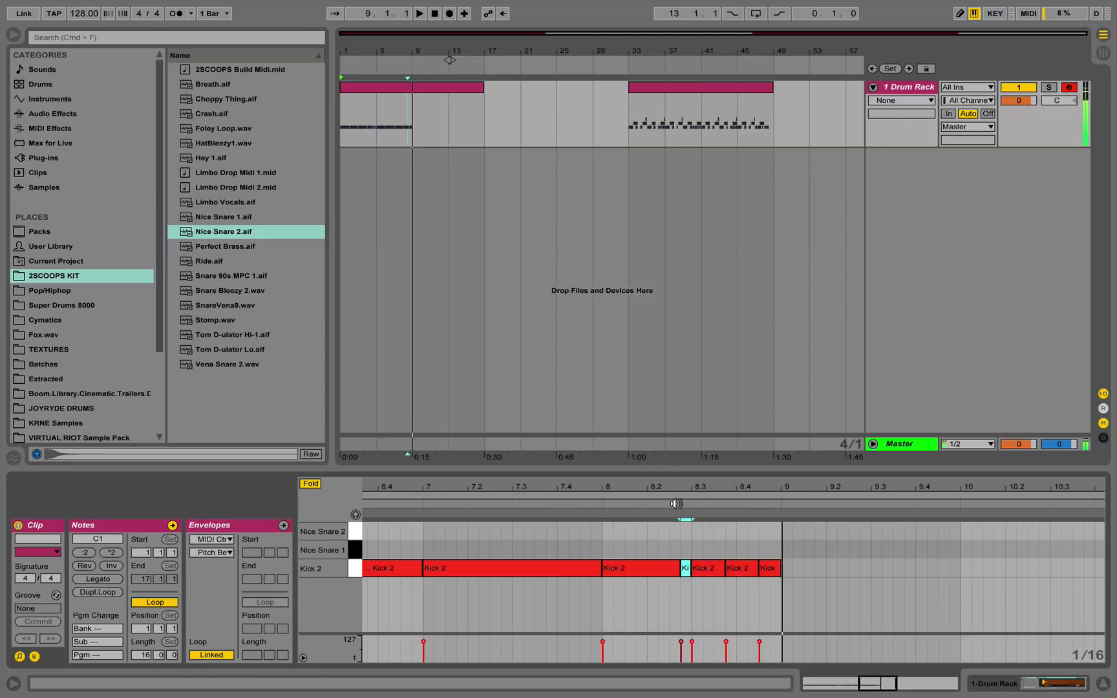
click(666, 506)
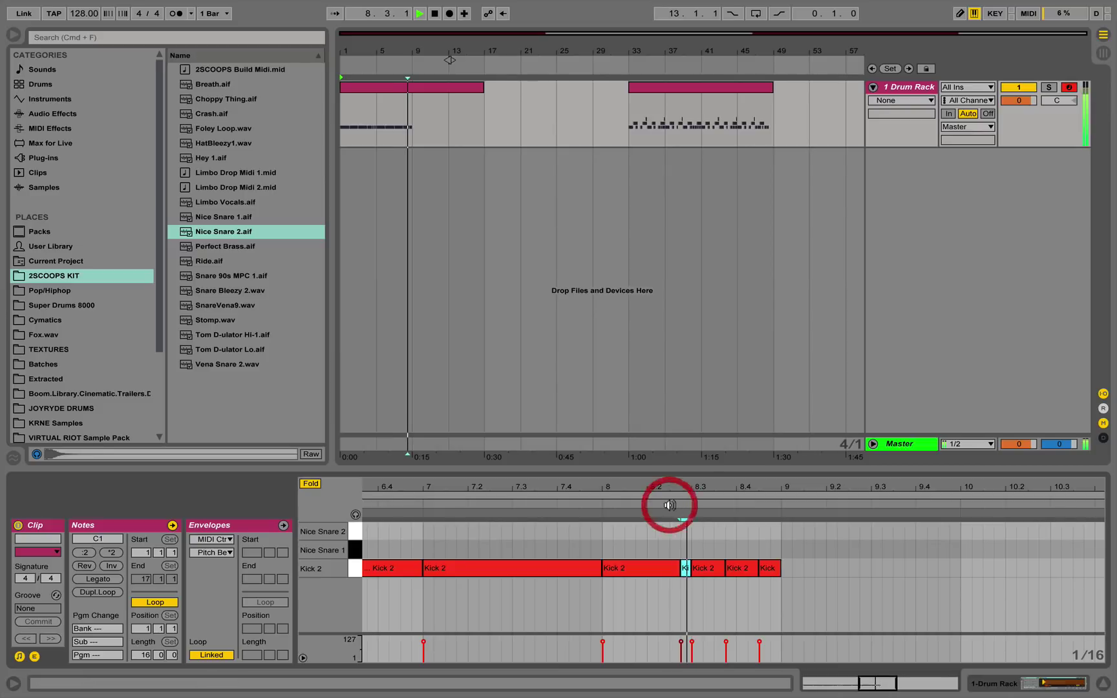
Add a sixteenth-note Kick 2 at 8.4.4 and play back the end of bar 8.
double_click(771, 572)
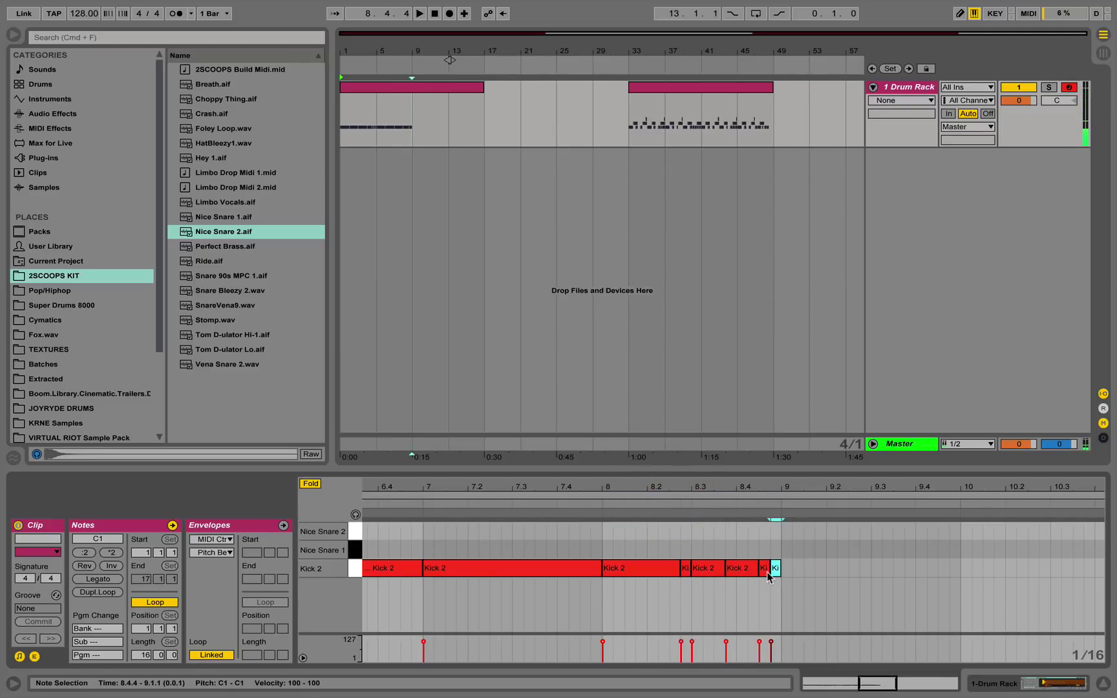
click(755, 505)
key(space)
drag(785, 489, 734, 488)
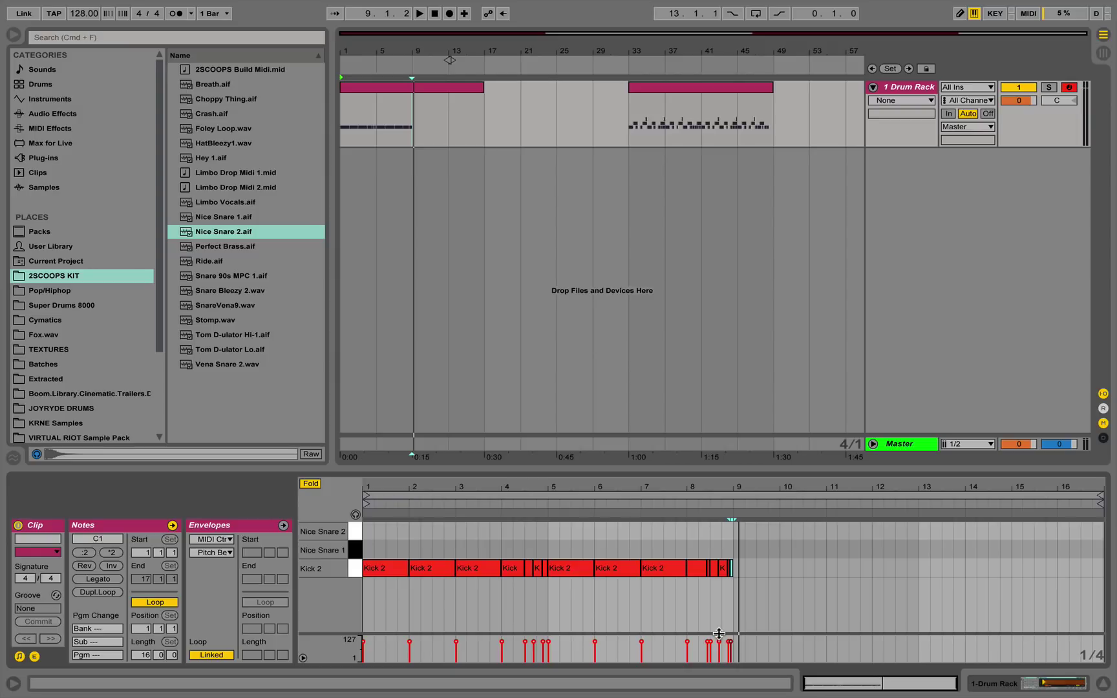
Duplicate the whole eight-bar kick pattern into bars 9 to 16 and listen to the transition at bar 9.
key(super+a)
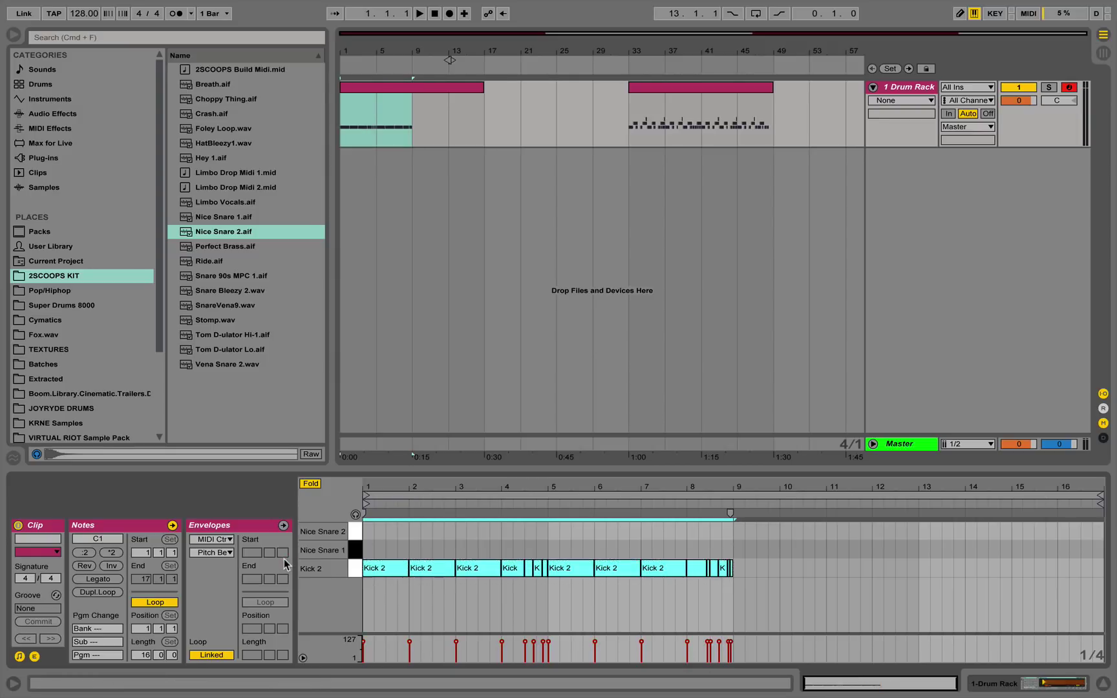
key(super+d)
key(space)
click(728, 505)
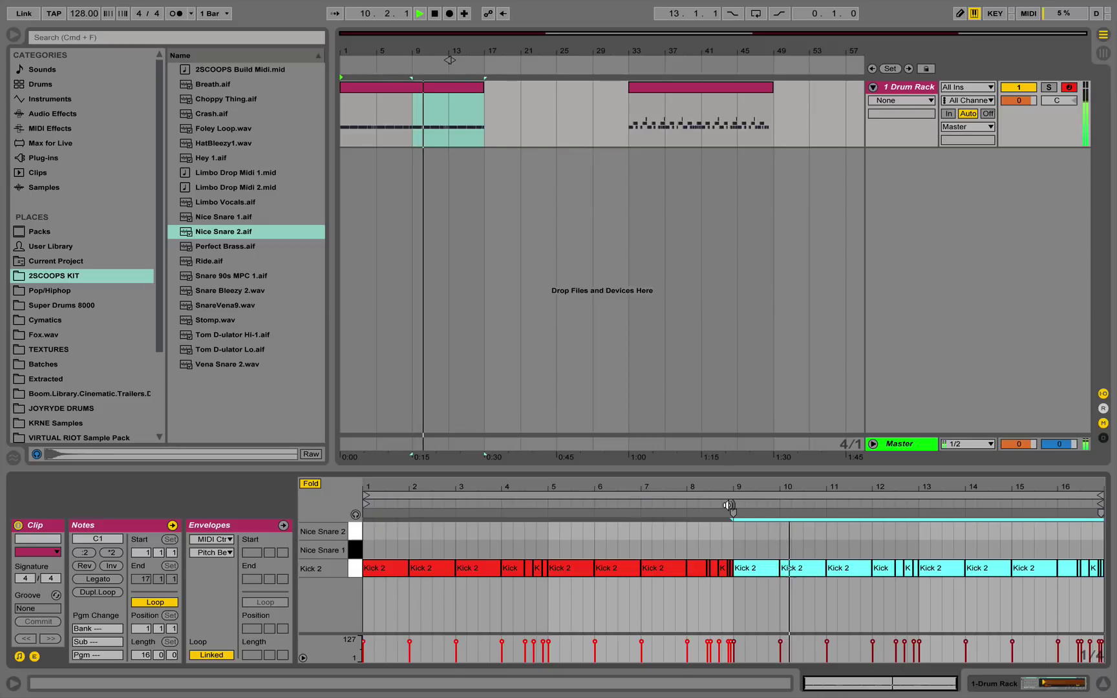
key(space)
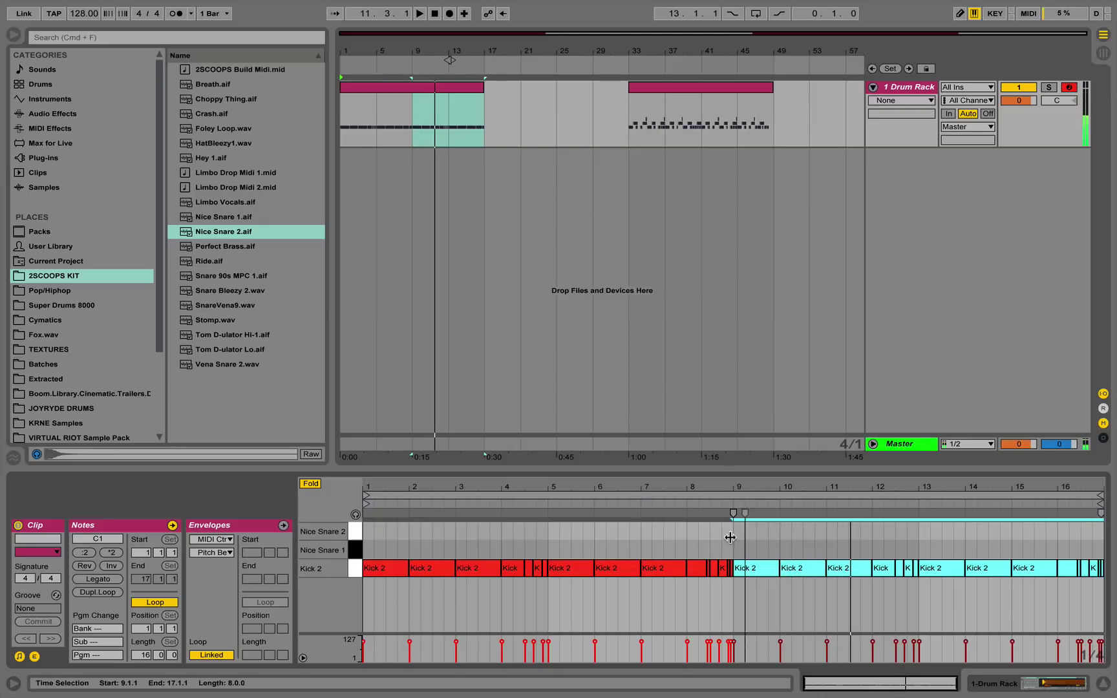
Add half-bar Nice Snare 2 notes at 1.3.1, 2.3.1 and 3.3.1, playing the pattern while placing them.
double_click(392, 531)
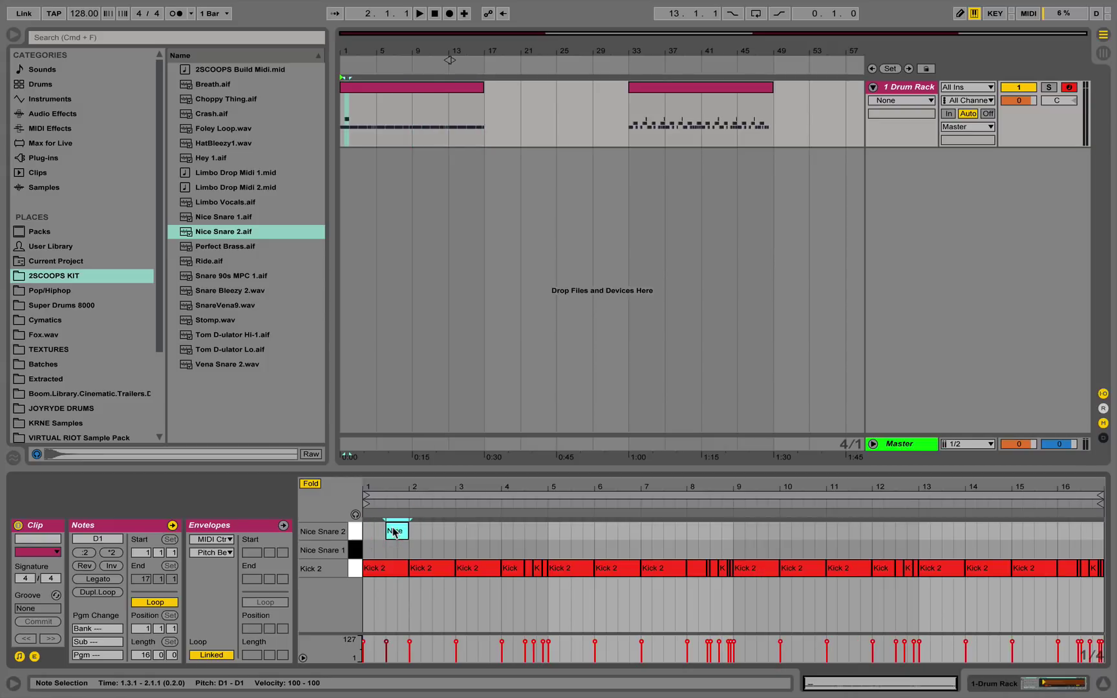
key(space)
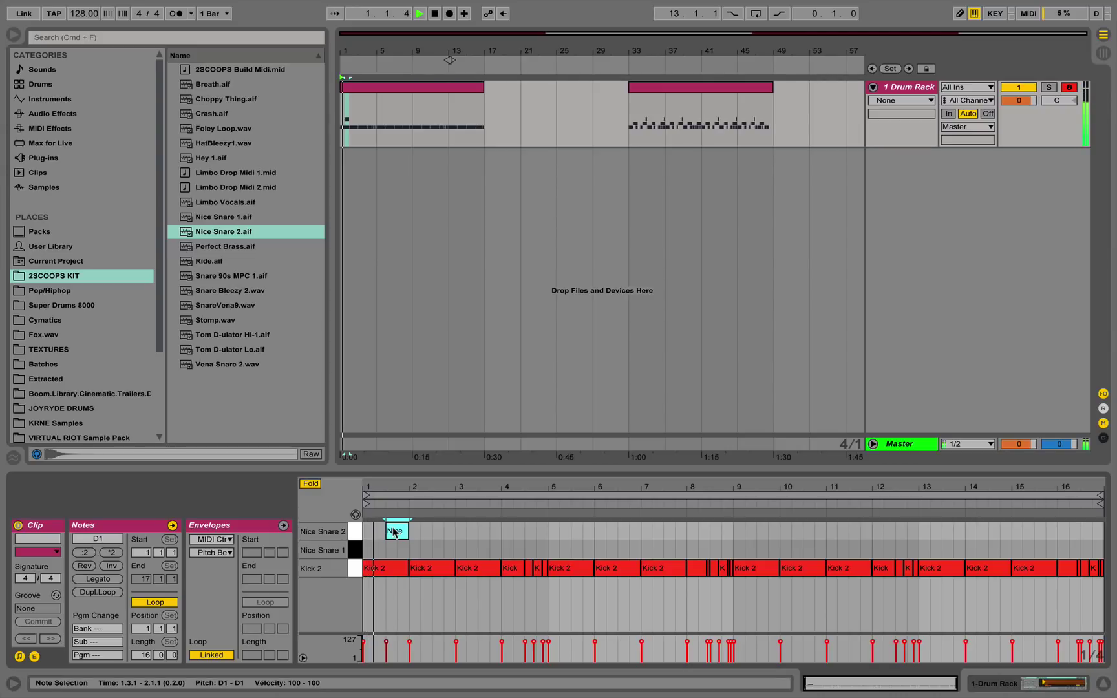
double_click(441, 531)
double_click(489, 531)
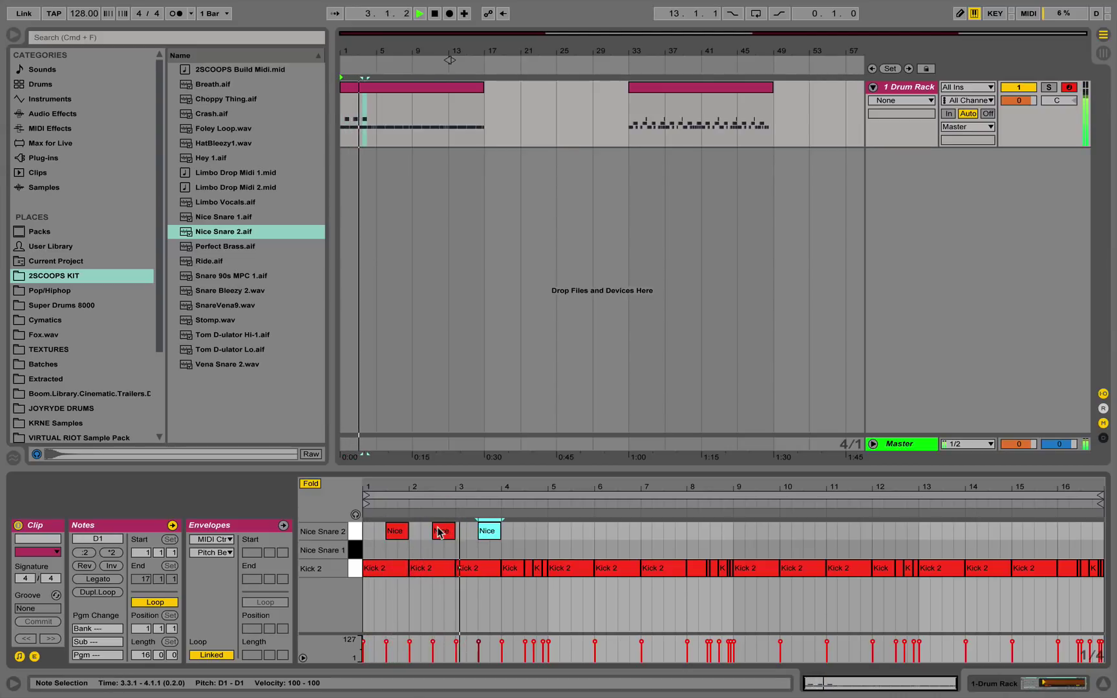
Duplicate the Nice Snare 2 notes through bar 16 so every bar has a snare on beat 3, and play the pattern.
drag(503, 550, 273, 514)
key(super+d)
key(super+d)
key(super+d)
key(super+d)
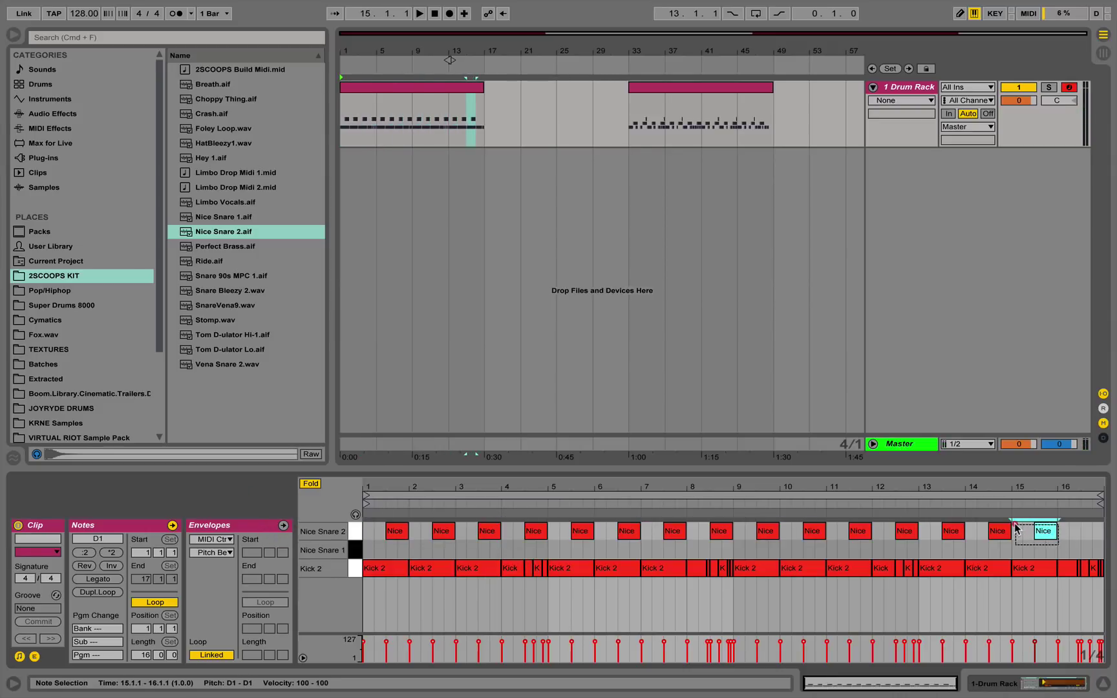
key(super+d)
key(space)
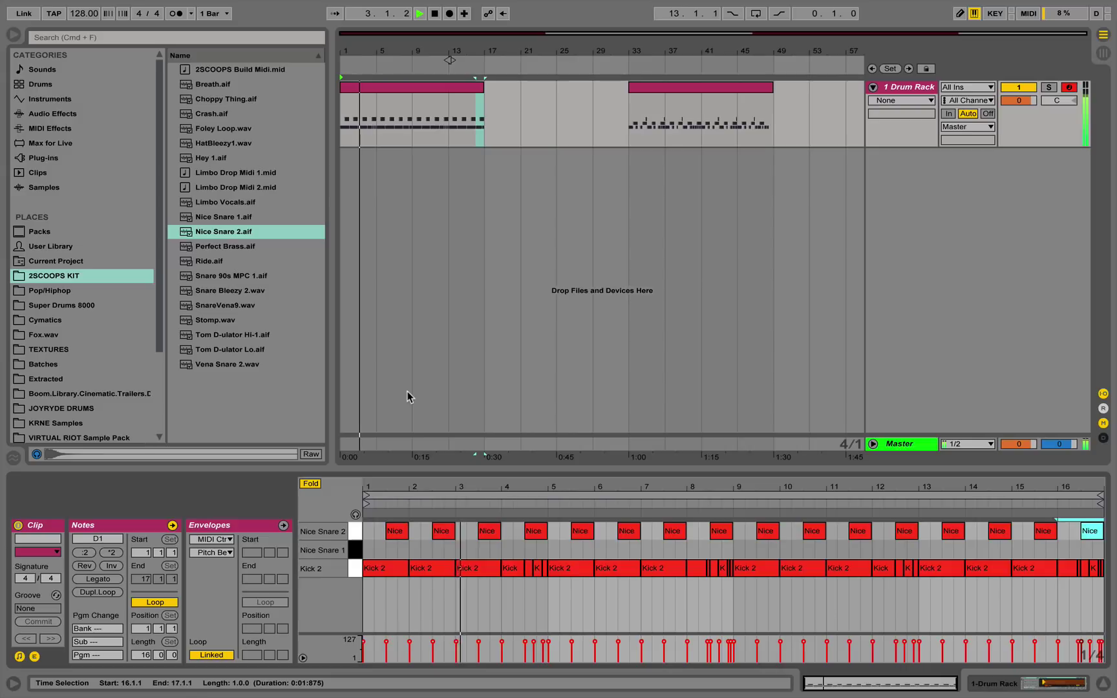
Insert an empty 16-bar MIDI clip from 17.1.1 to 33.1.1 on the 1 Drum Rack track.
click(495, 119)
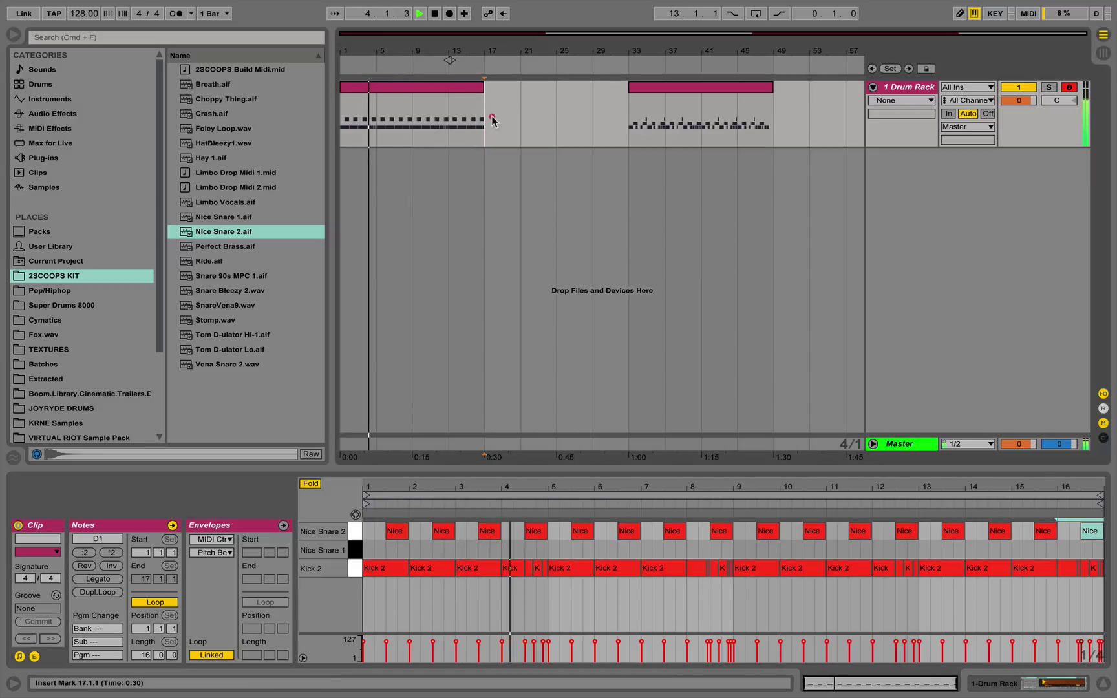
drag(504, 120, 634, 121)
key(super+shift+m)
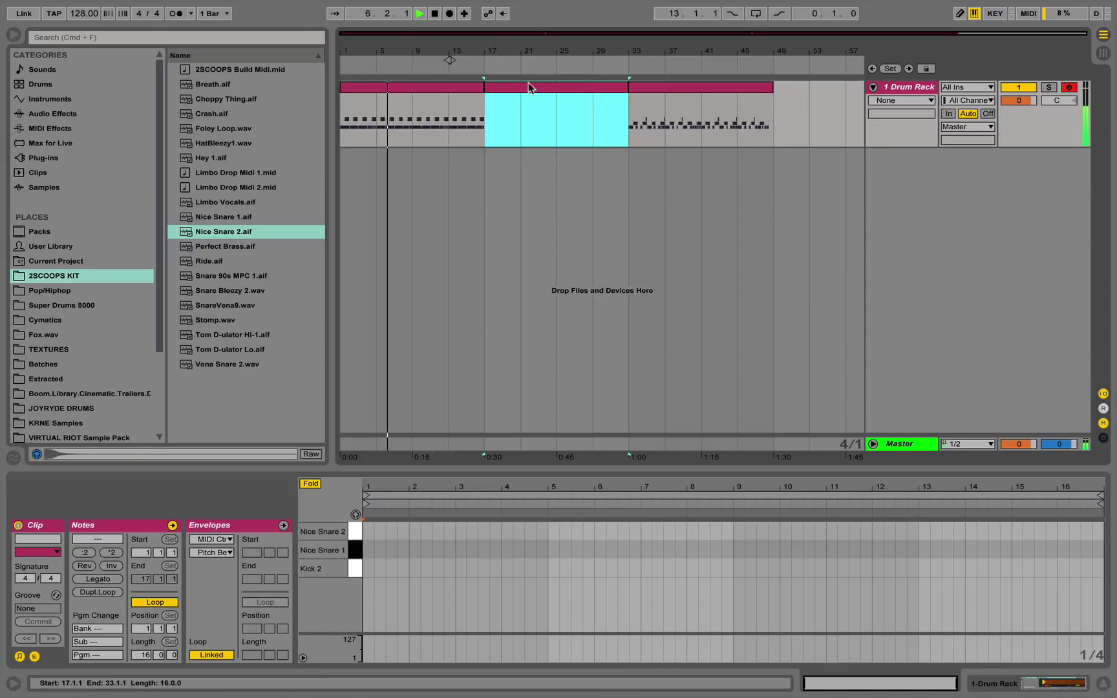
click(369, 512)
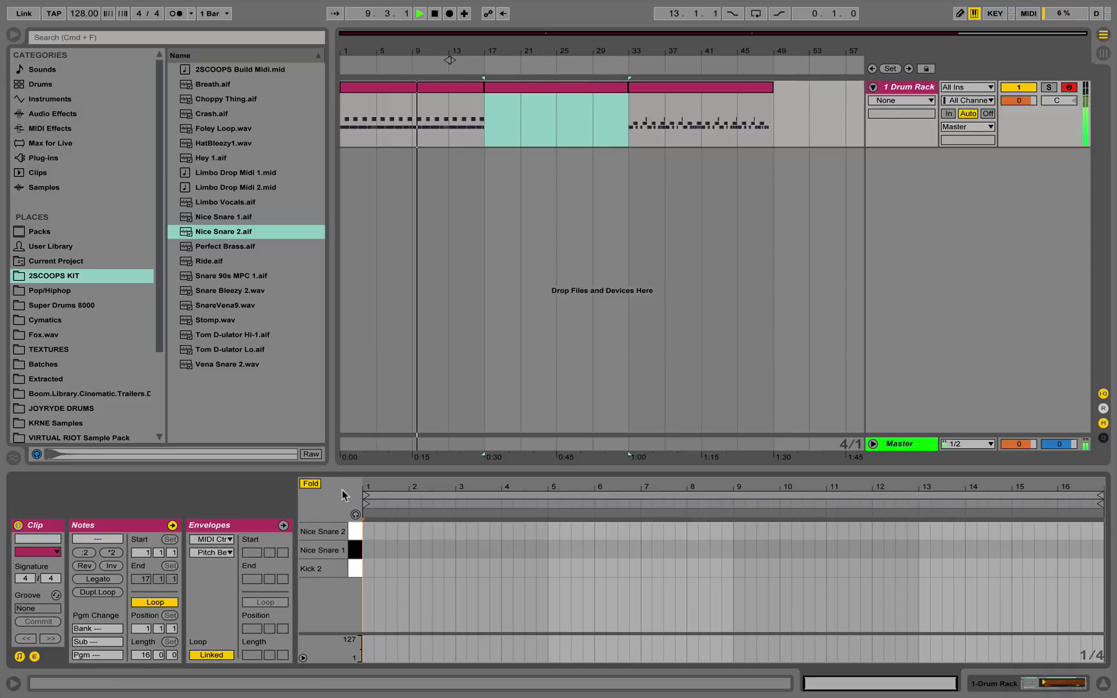
click(386, 486)
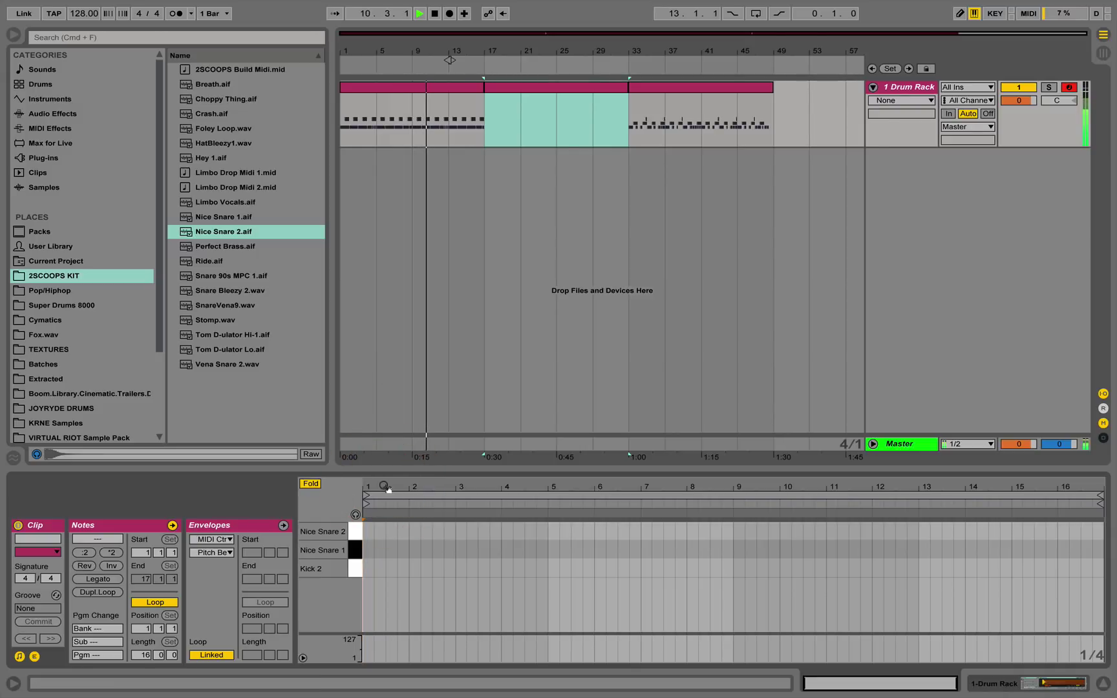
click(368, 568)
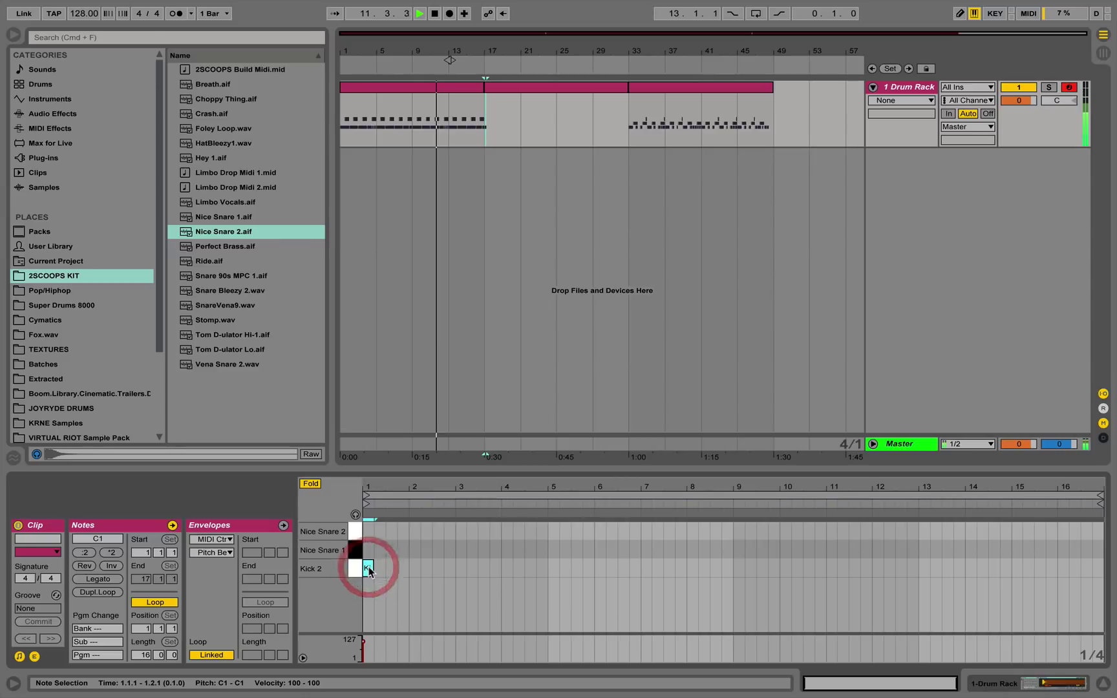
click(368, 568)
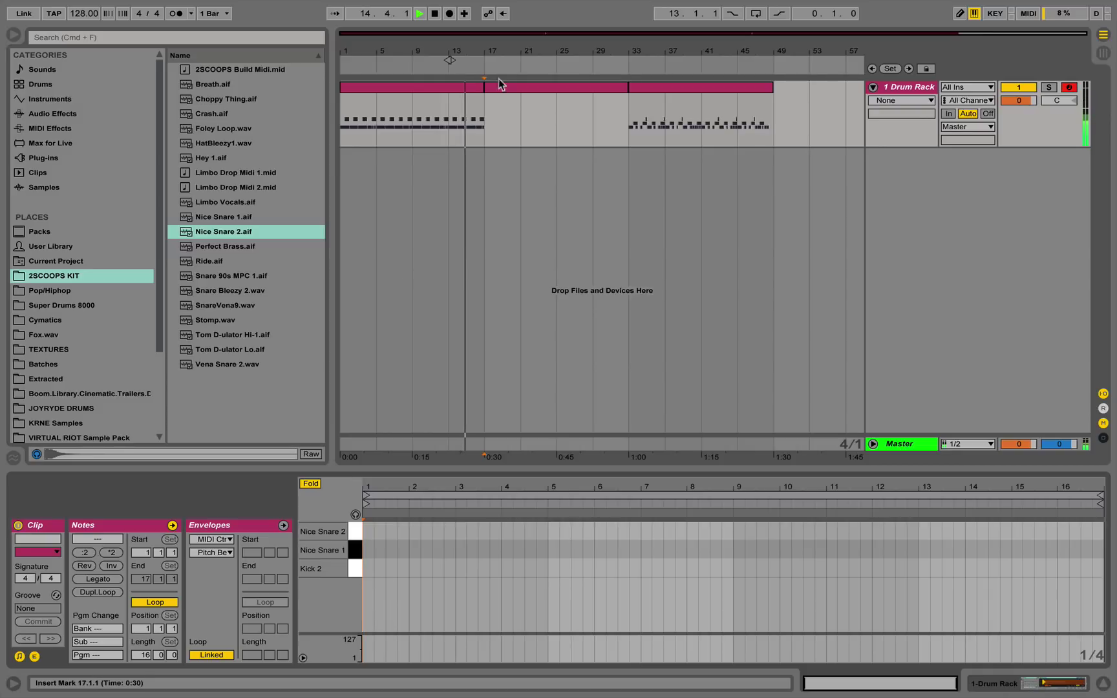
Stop playback and add a one-bar Kick 2 note at 1.1.1 of the empty clip that starts at bar 17.
drag(495, 43, 499, 50)
key(space)
click(507, 96)
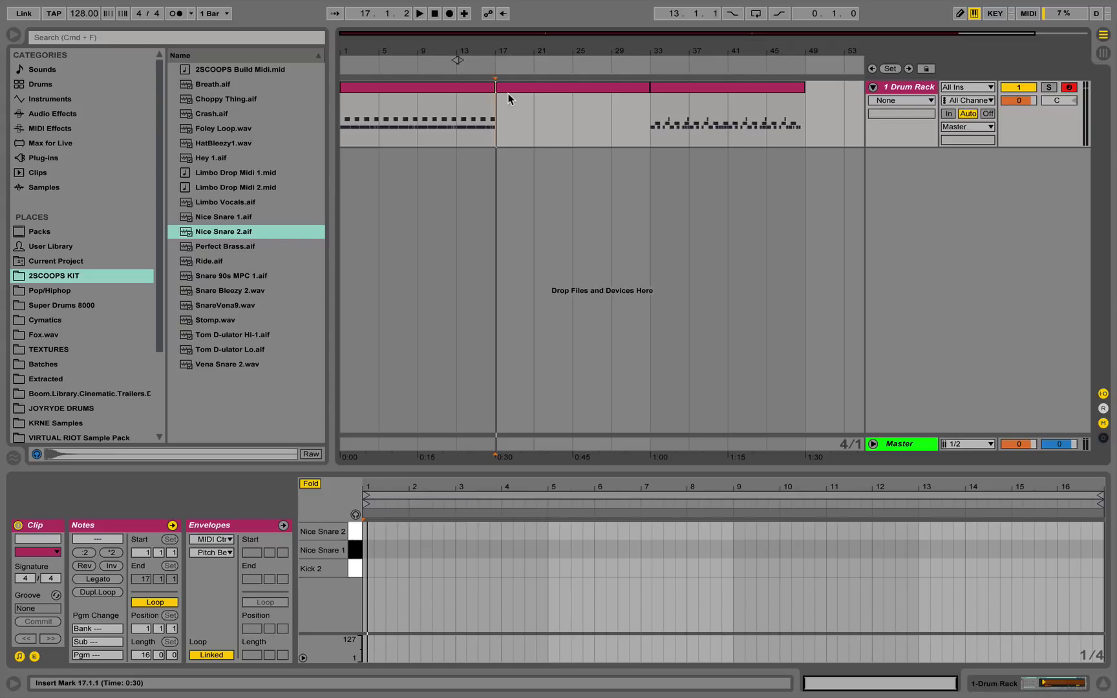
click(510, 90)
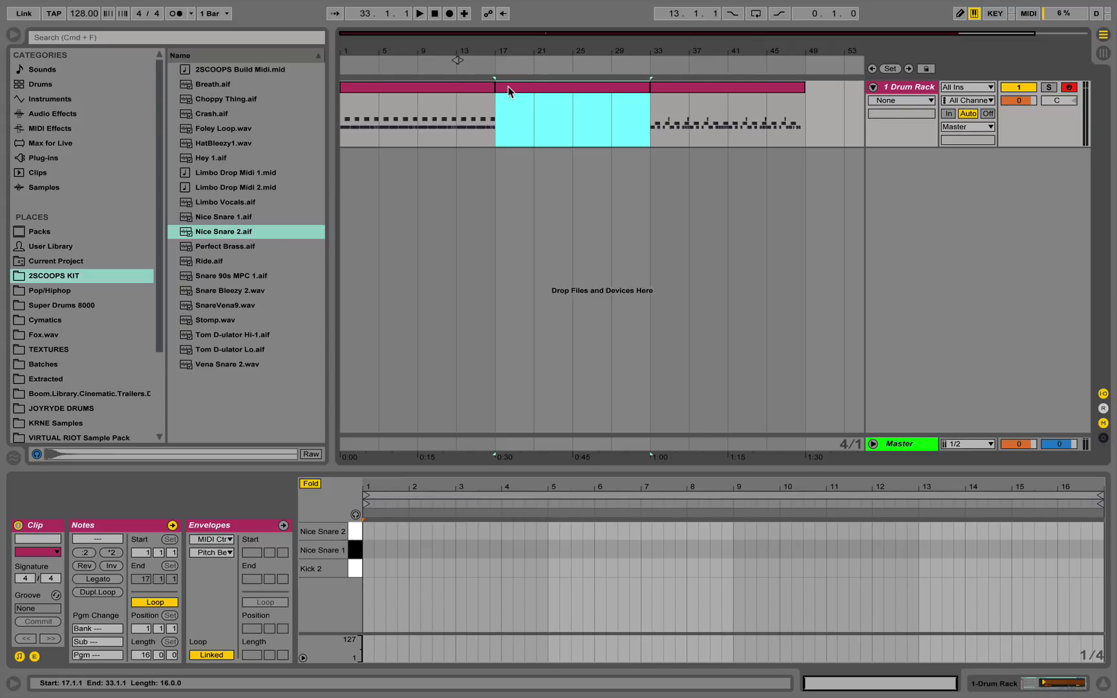
click(510, 90)
double_click(366, 568)
key(shift+Right)
key(shift+Right)
key(shift+Right)
Duplicate the one-bar Kick 2 note to 3.1.1 and 5.1.1, and delete the extra copy at 6.1.1.
key(super+d)
key(Right)
key(Right)
key(Right)
key(Right)
key(super+d)
key(Right)
key(Right)
key(Right)
key(Right)
key(Right)
key(Left)
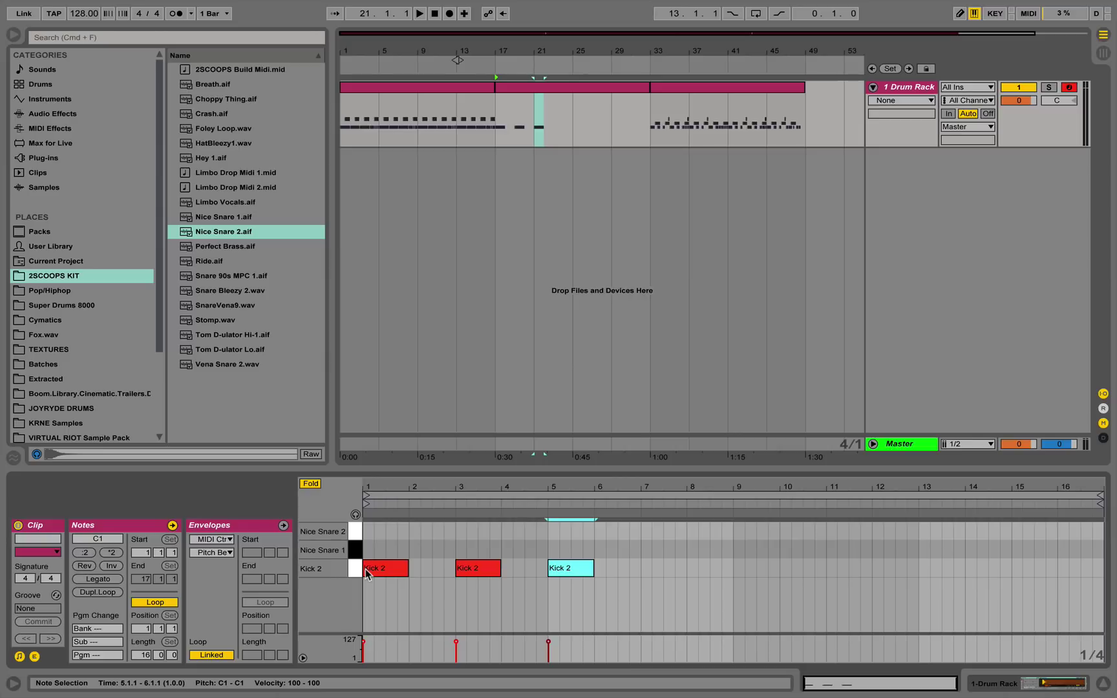
key(super+d)
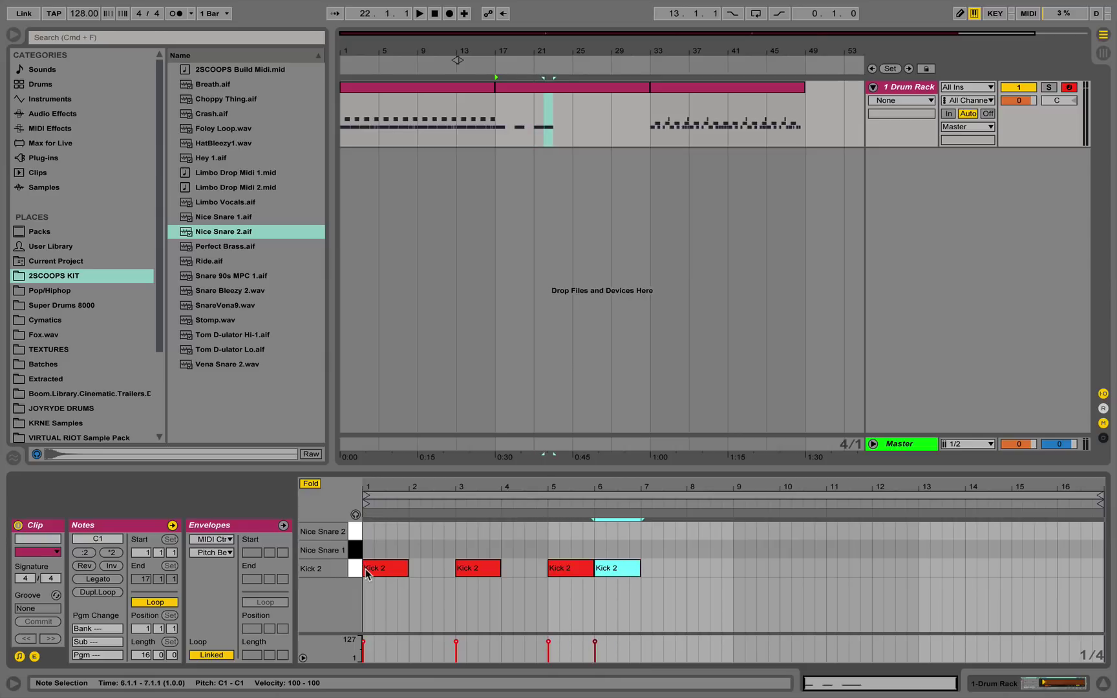
key(Delete)
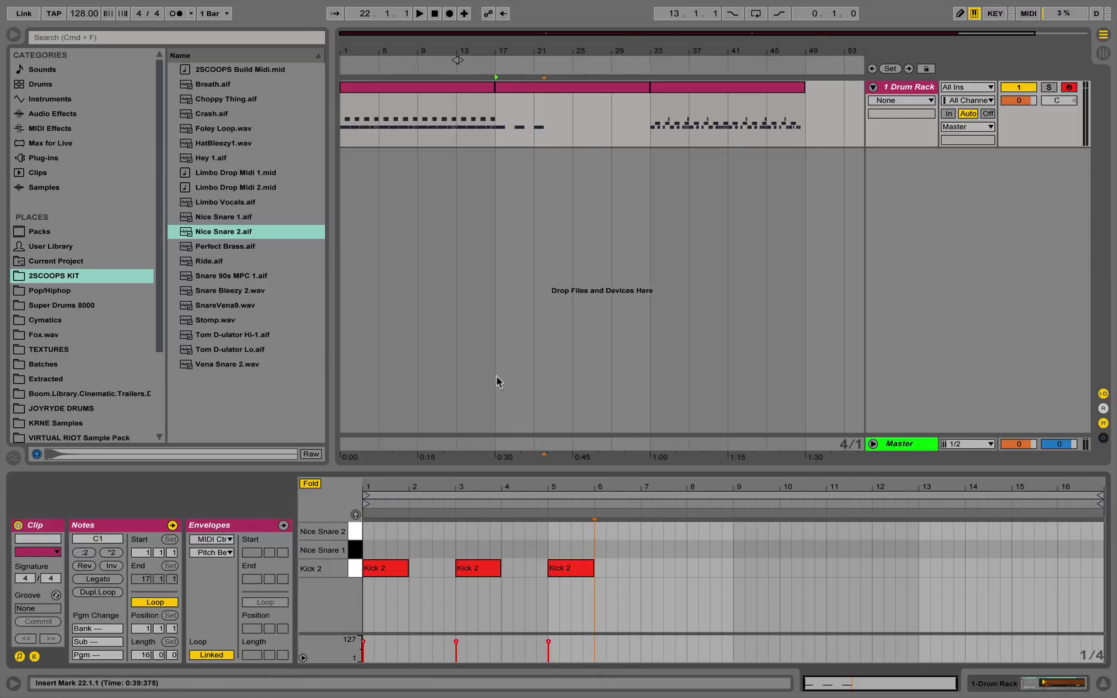
Copy the three short Kick 2 notes at the end of bar 4 in the first clip to 6.3.1 of the clip at bar 17.
click(491, 85)
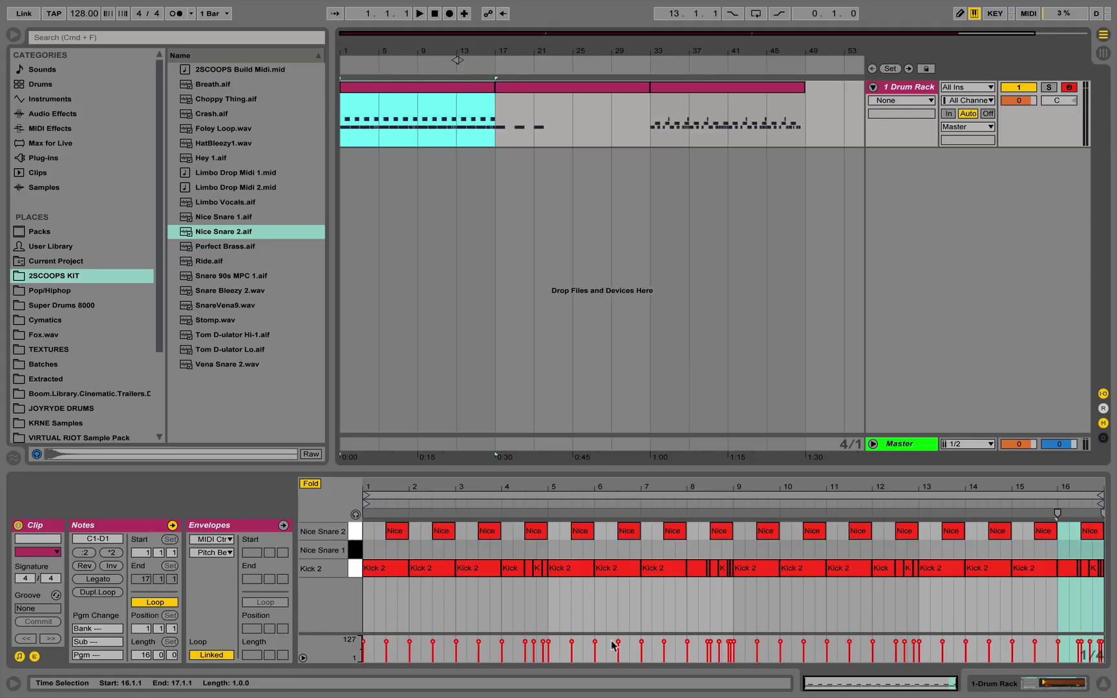
drag(528, 583, 545, 570)
click(529, 86)
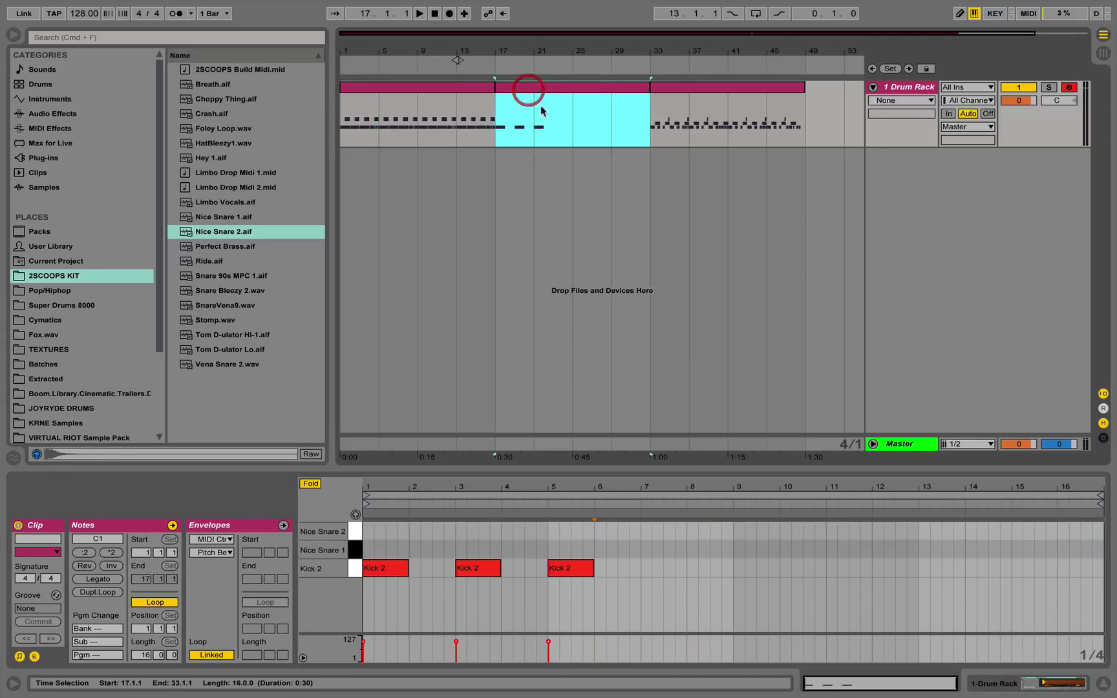
click(618, 569)
key(super+v)
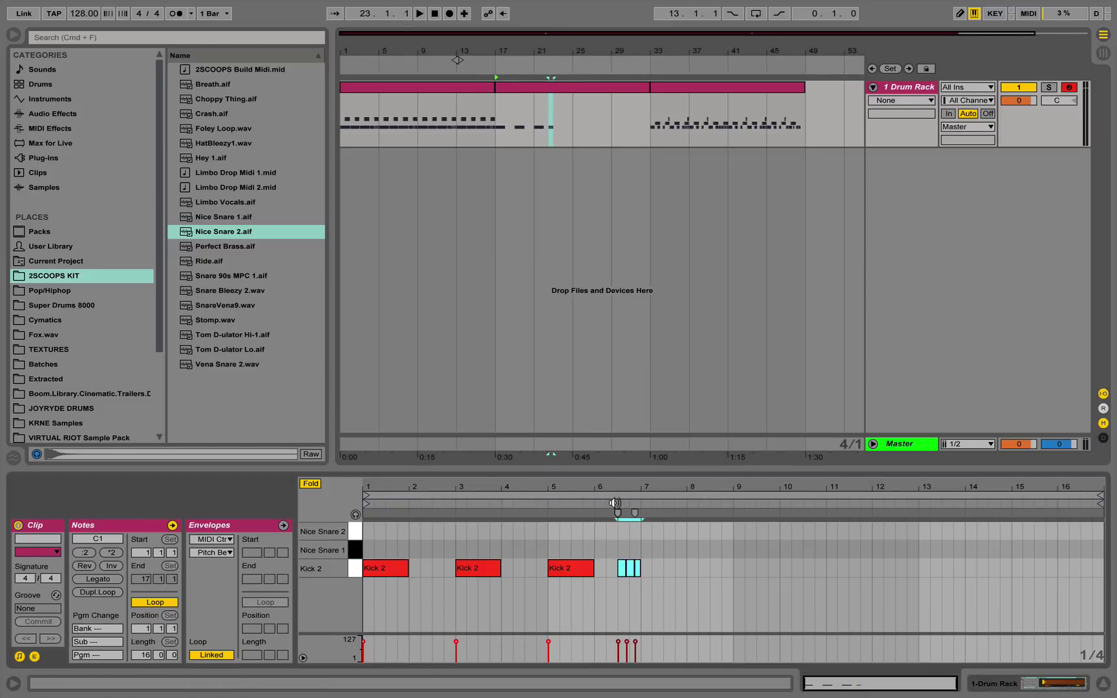
Move the three pasted short Kick 2 notes to 4.3.1, leading into the kick at 5.1.1, and play the result.
key(space)
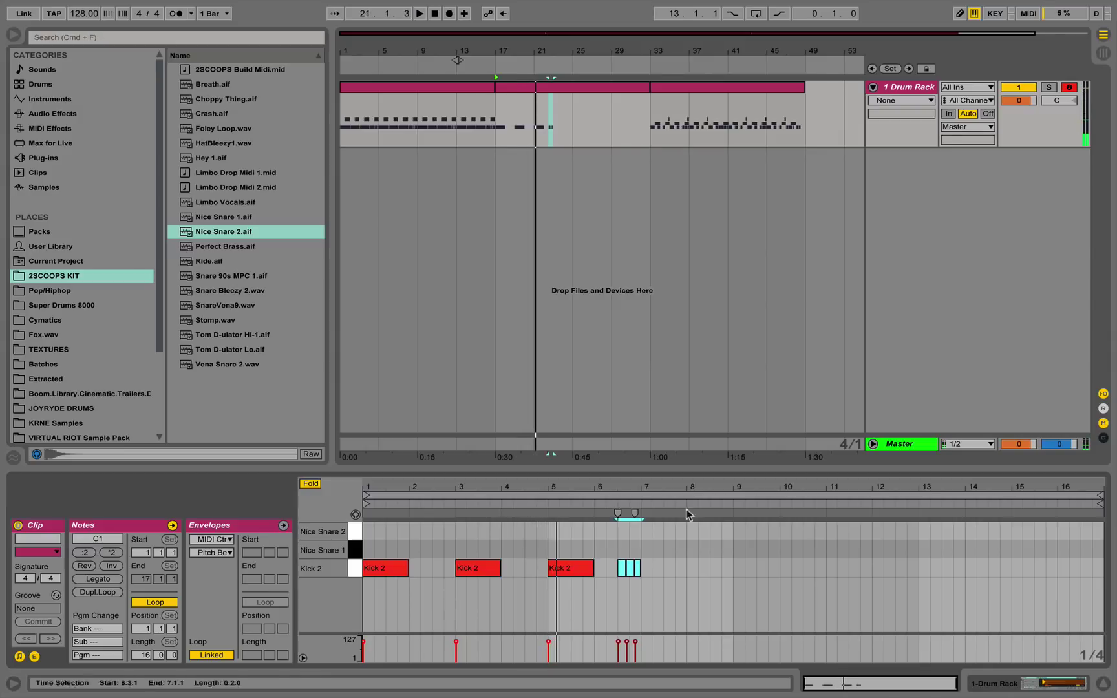
drag(622, 569, 532, 569)
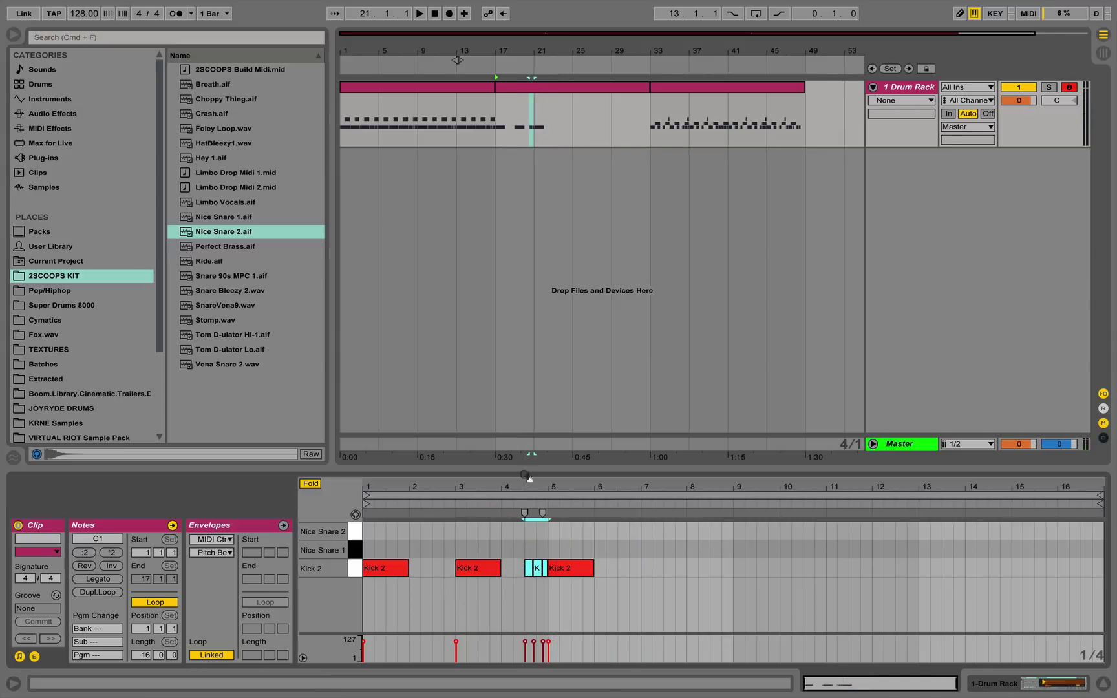
click(494, 506)
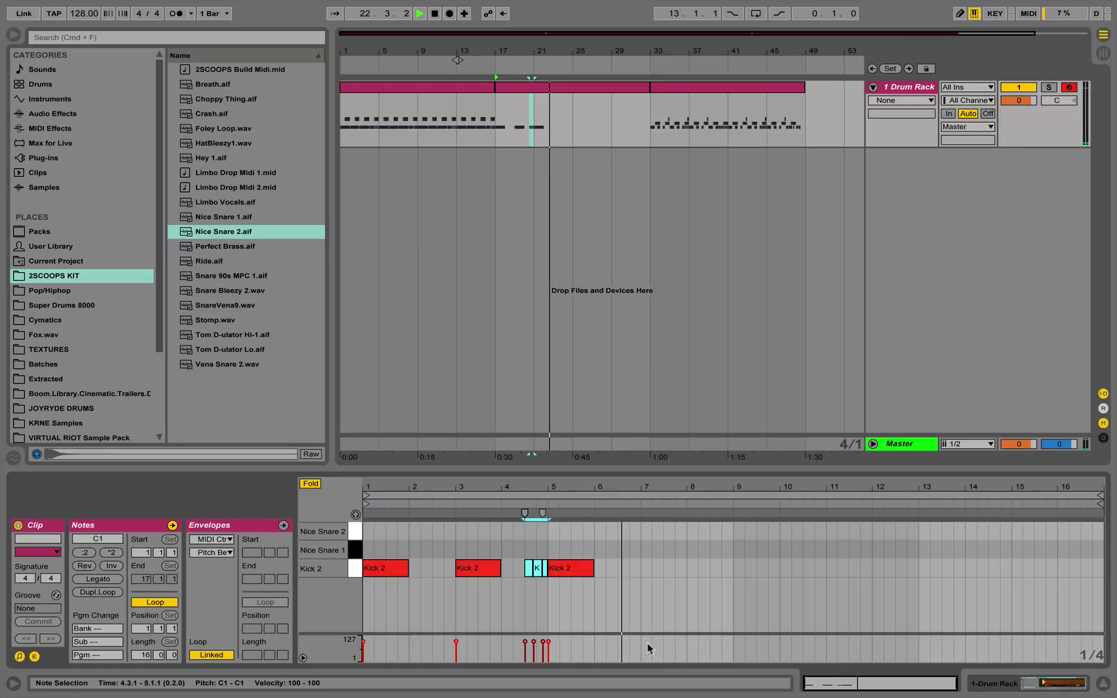
key(space)
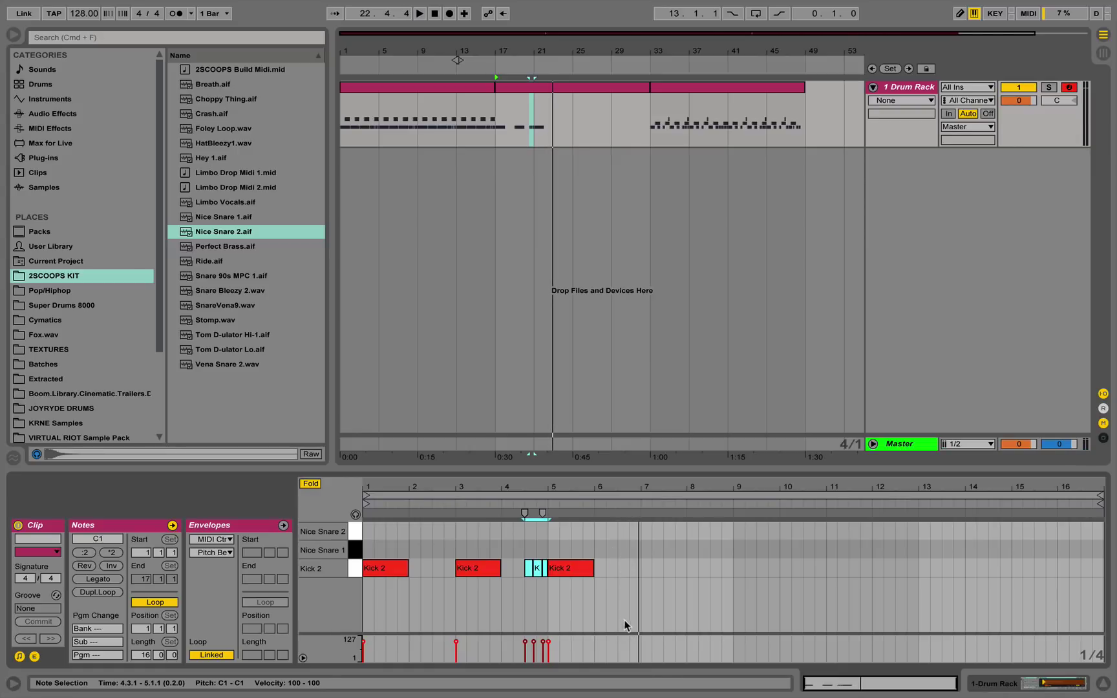
Fill bar 7 with eight consecutive eighth-note Kick 2 hits, from 7.1.1 up to 8.1.1.
double_click(643, 569)
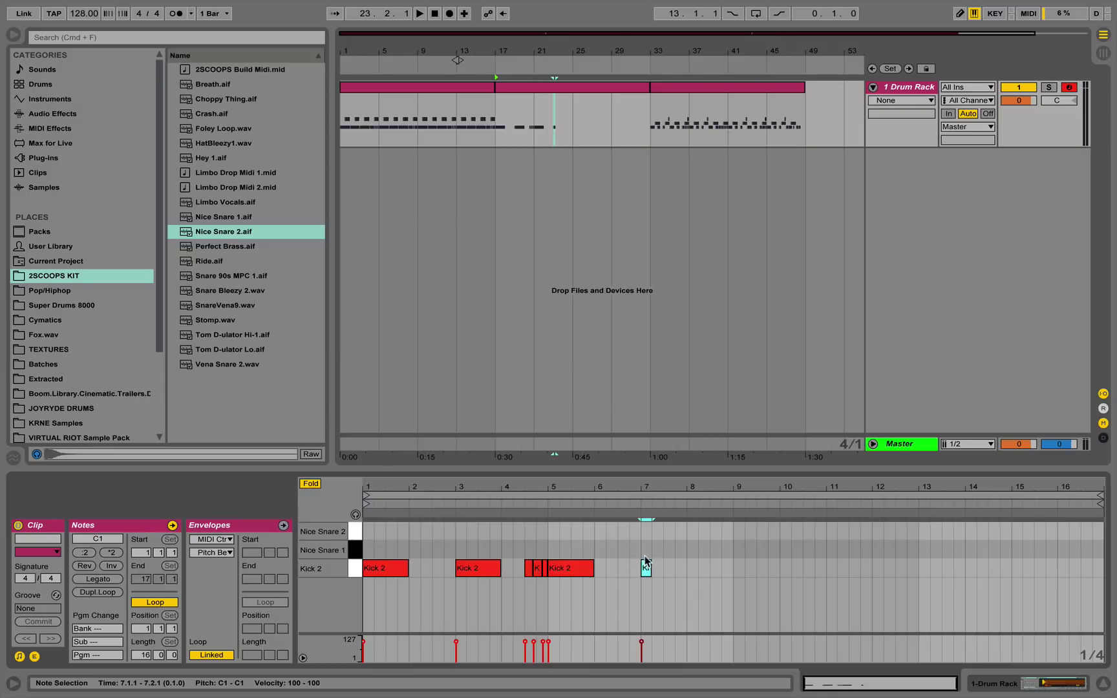
key(super+d)
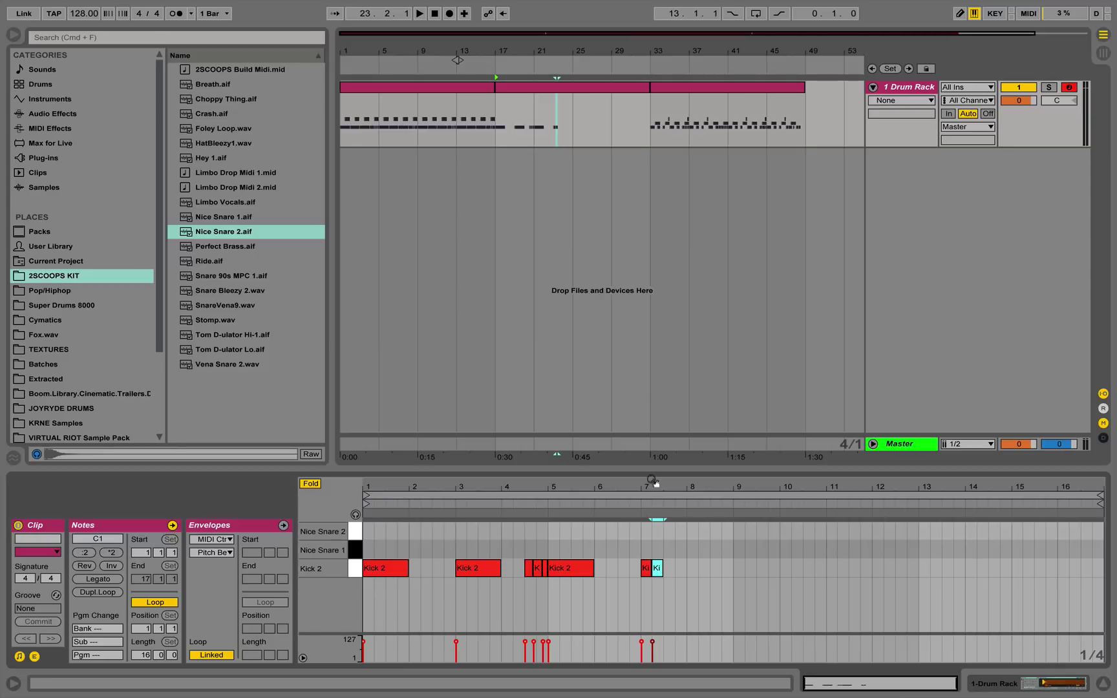
key(plus)
key(plus)
key(plus)
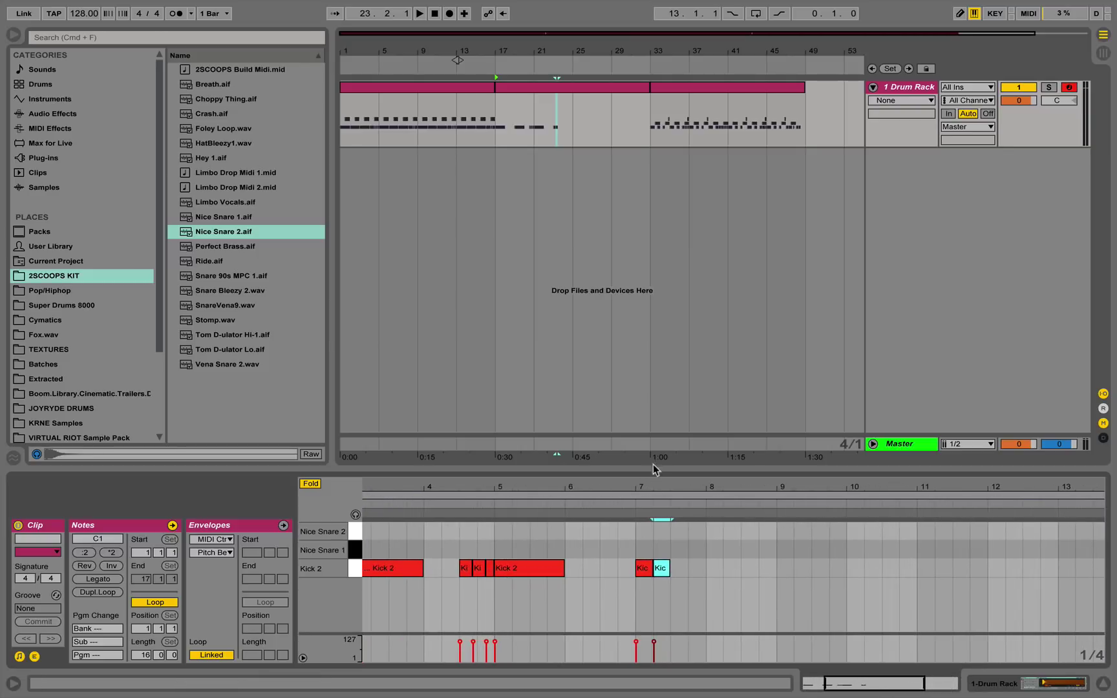
key(plus)
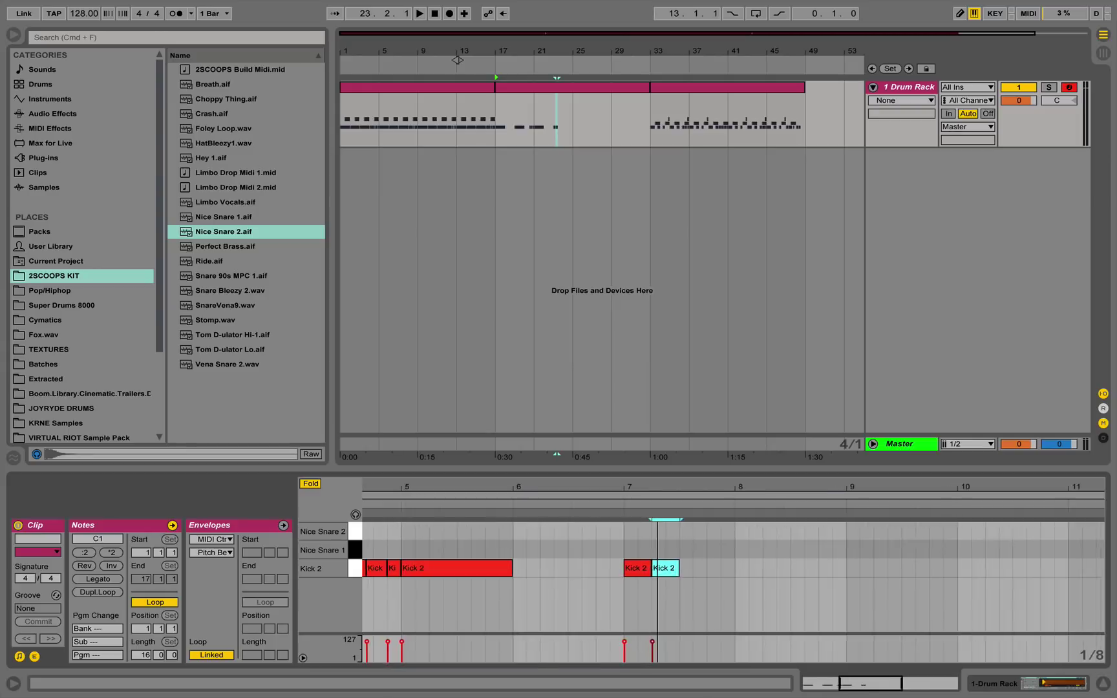
drag(647, 567, 635, 567)
key(super+d)
key(super+d)
key(super+d)
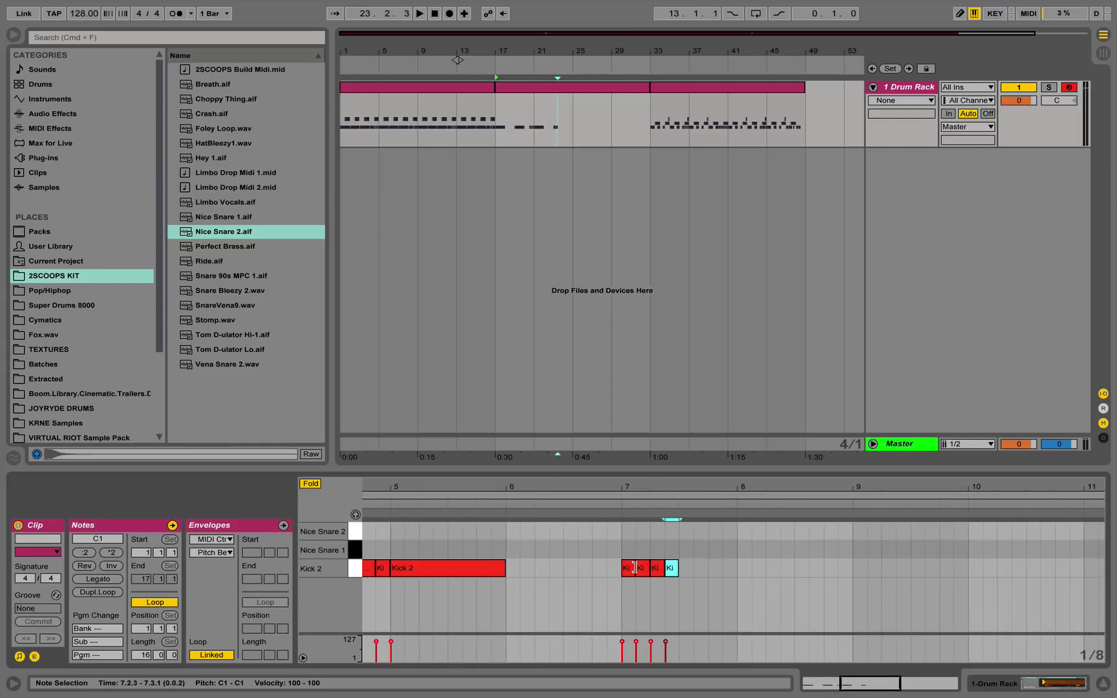
key(super+d)
key(super+d)
key(super+d)
key(super+d)
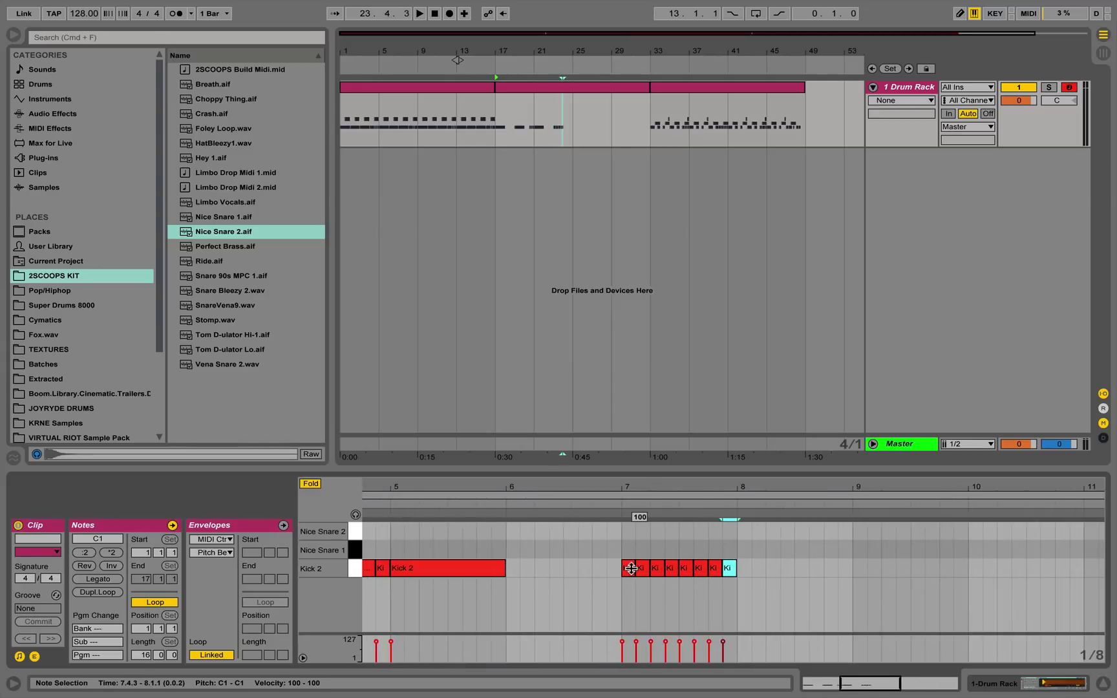
Duplicate bar 7's eight Kick 2 notes to 8.1.1, compress the copy to half its length, and play the build.
drag(733, 590, 621, 561)
key(super+d)
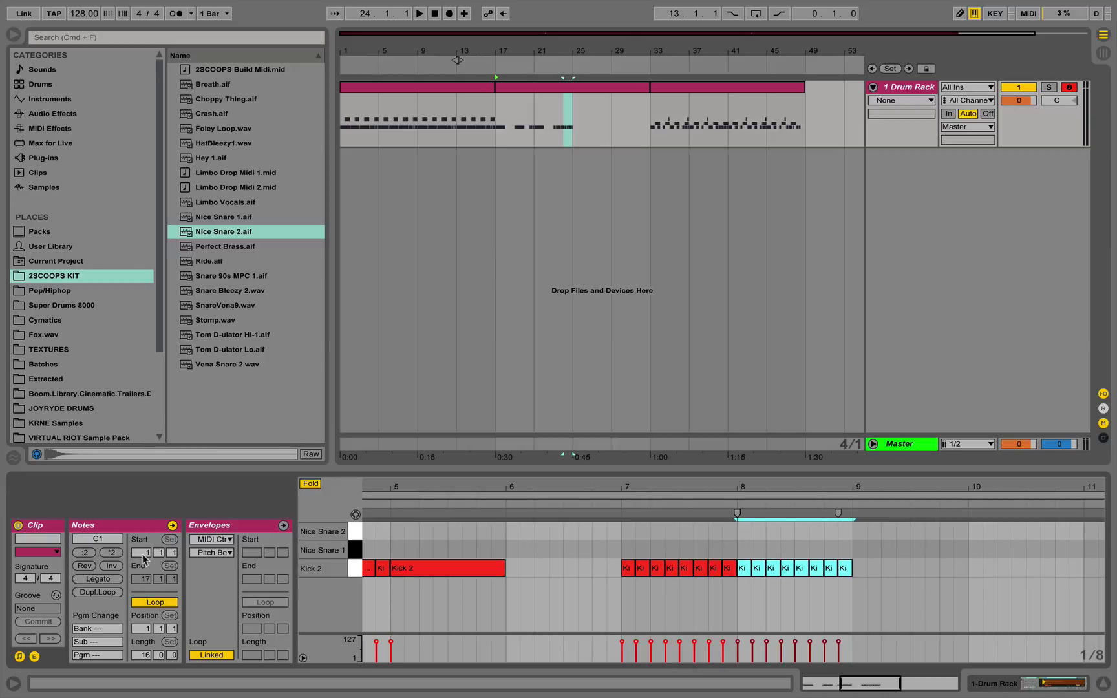
click(85, 552)
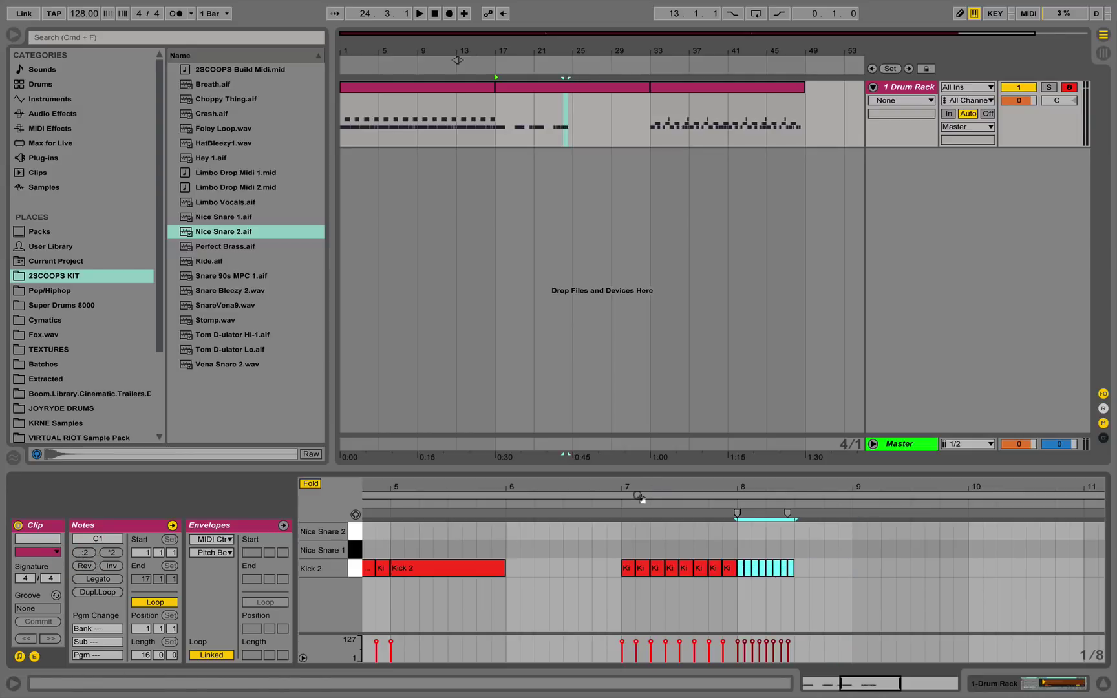
click(111, 552)
click(85, 553)
click(111, 553)
click(78, 552)
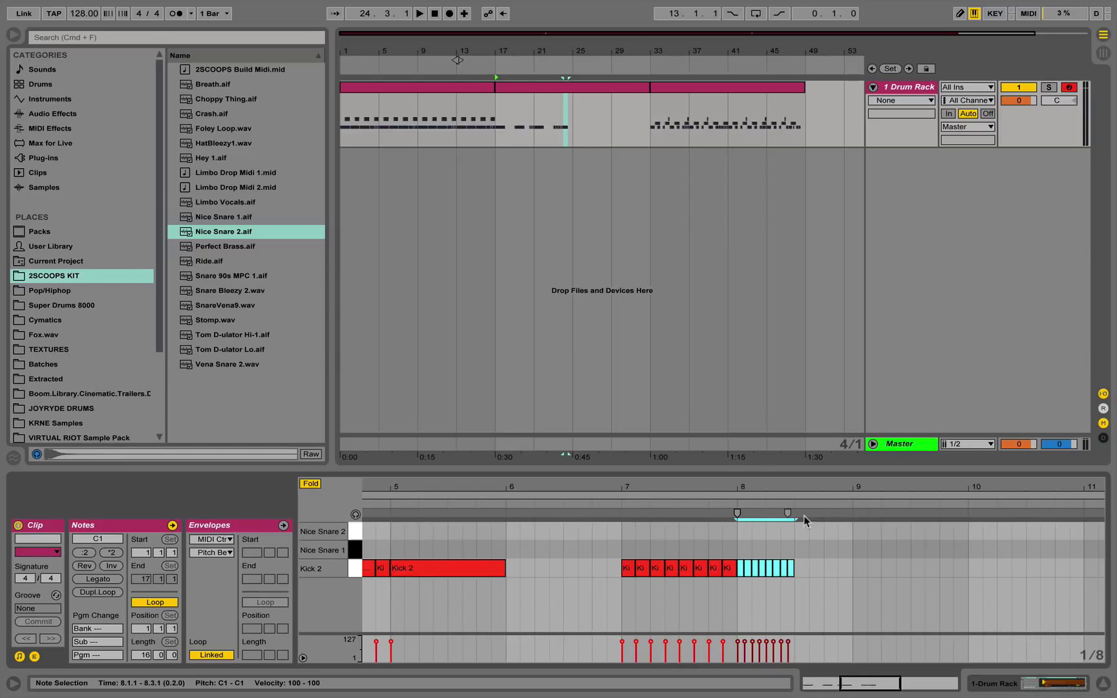
click(617, 501)
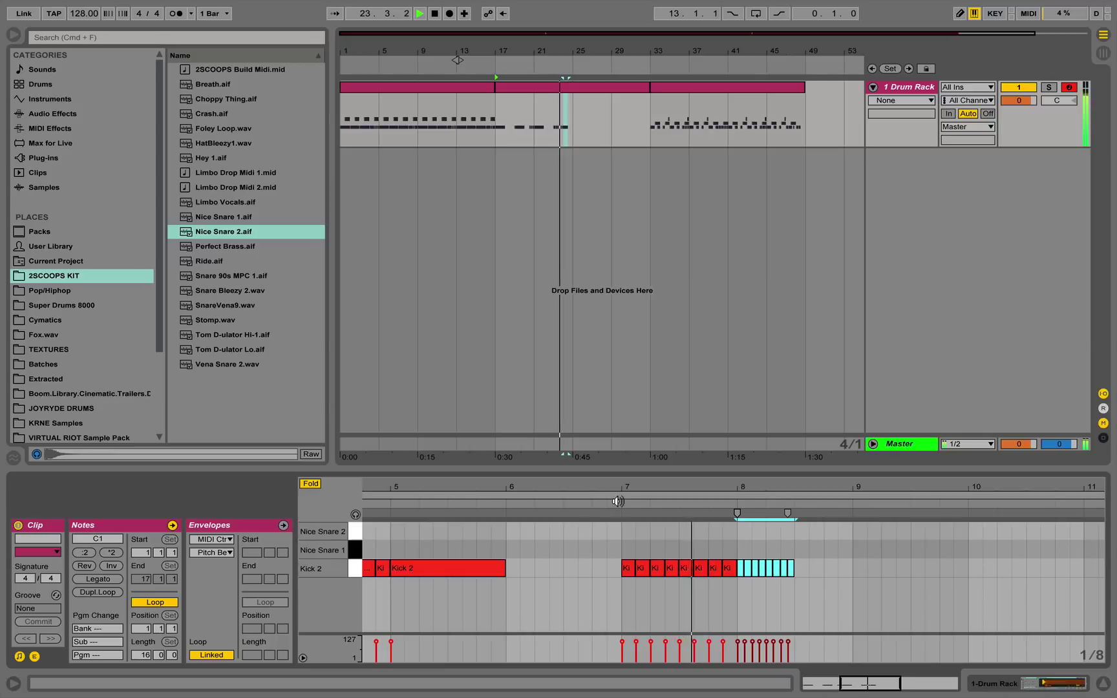
key(space)
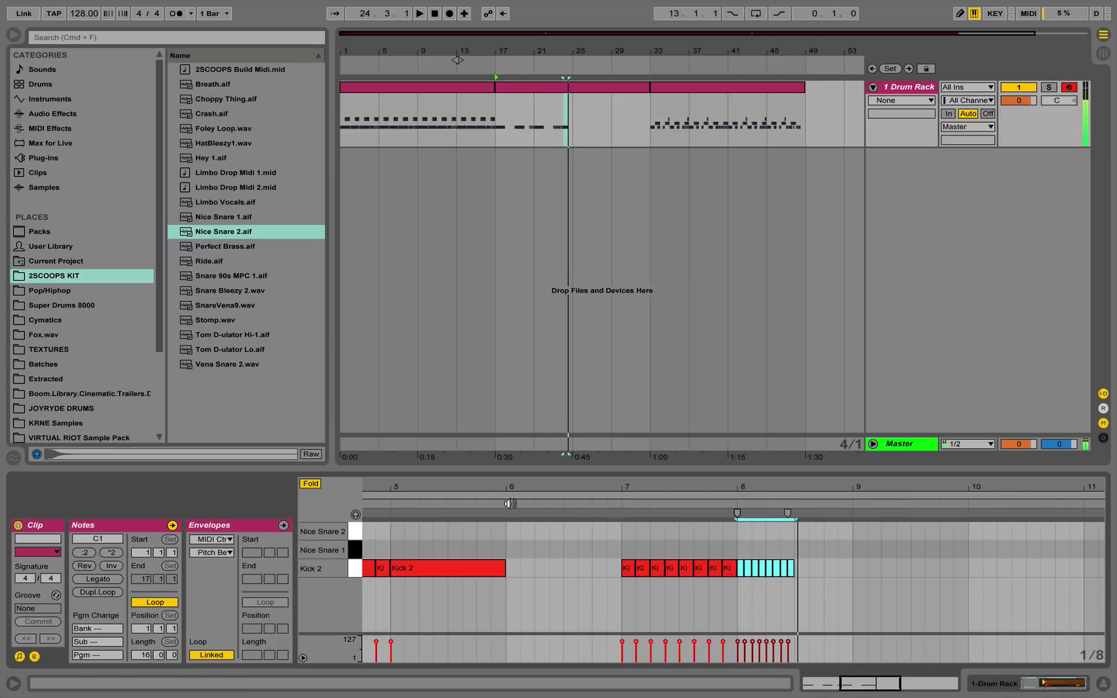
Duplicate the sixteenth-note kicks to 8.3.1, compress the copy to half its length, and add a quarter-note Kick 2 at 8.4.1.
key(super+d)
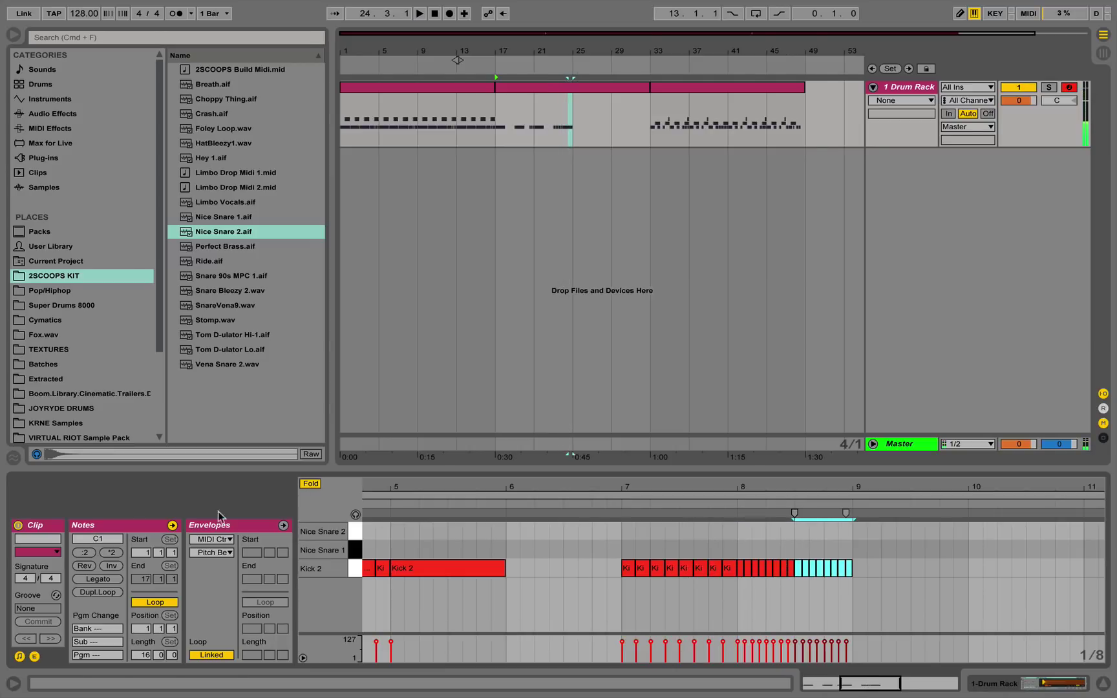
click(85, 553)
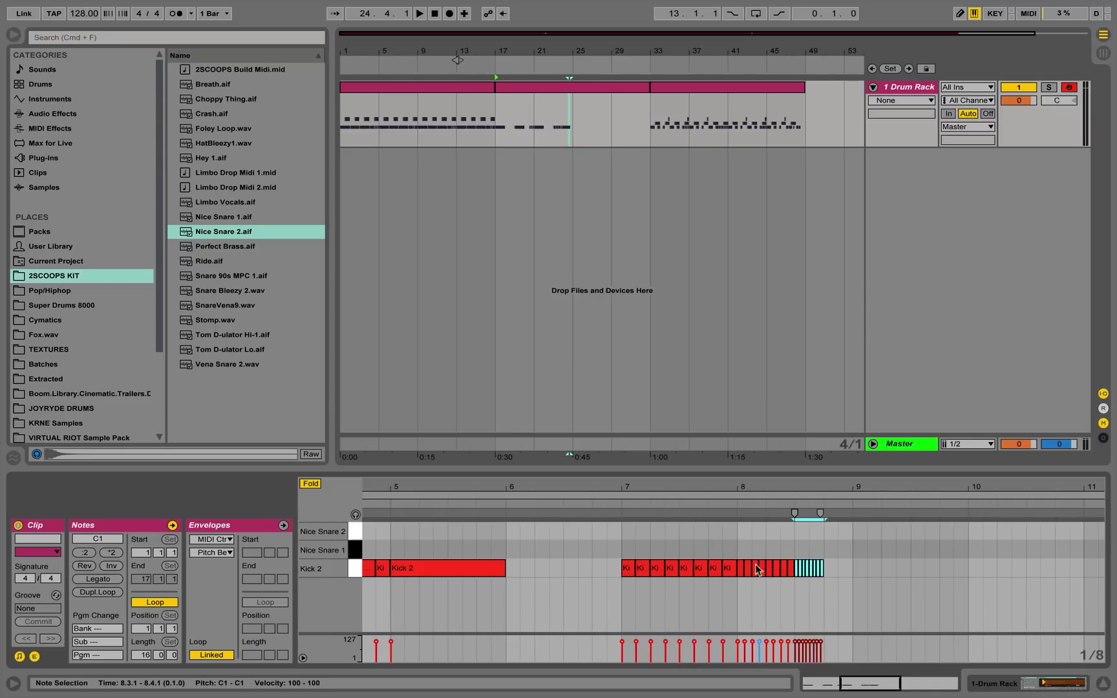
click(825, 567)
double_click(829, 567)
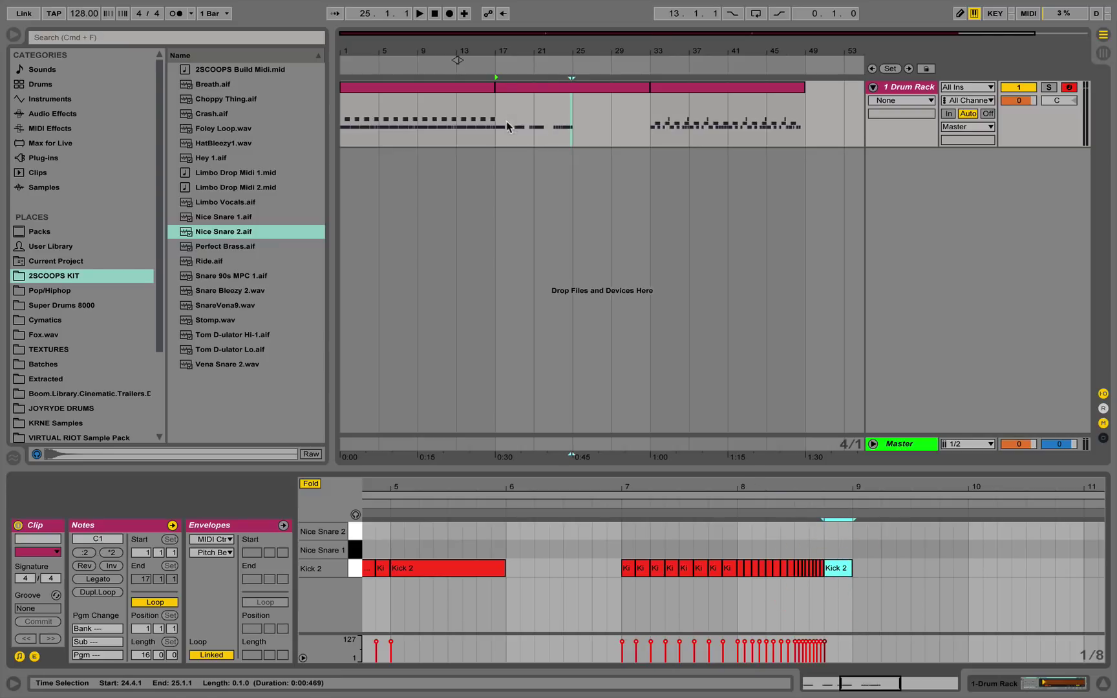
Move the eight-bar kick build from bar 17 to 25.1.1, so that it ends at 33.1.1.
click(551, 125)
mouse_move(551, 125)
mouse_down()
mouse_move(589, 125)
mouse_move(564, 125)
mouse_up()
click(564, 120)
key(super+v)
key(space)
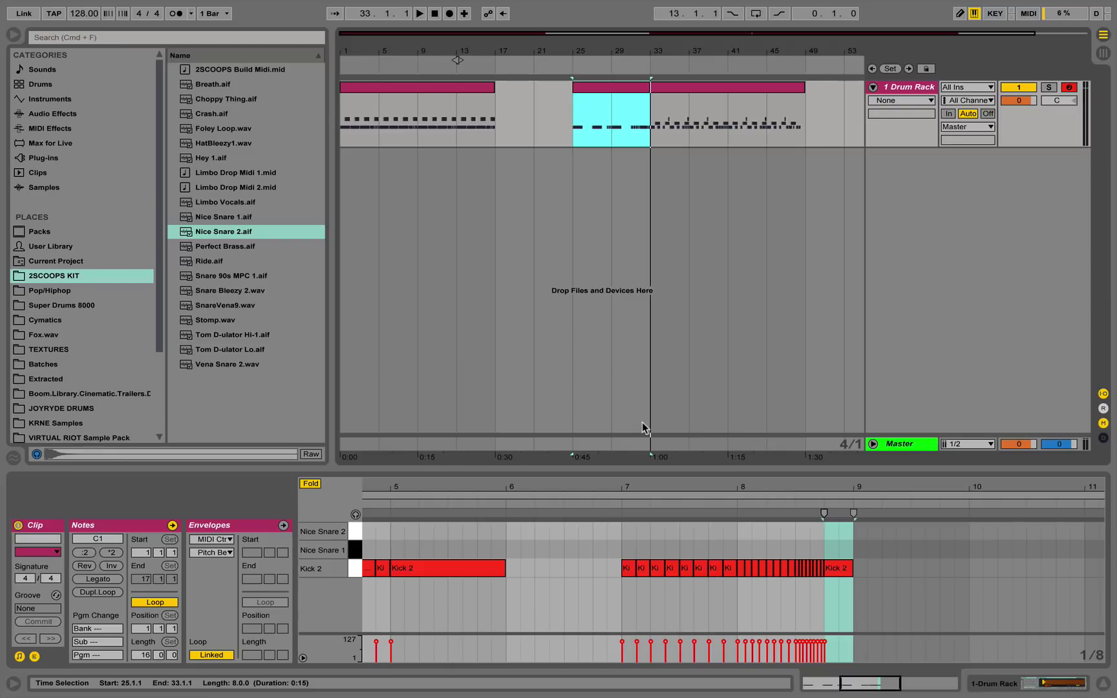
Select all three drum clips from 1.1.1 to 49.1.1 and move them together to start at 13.1.1.
drag(444, 54, 444, 45)
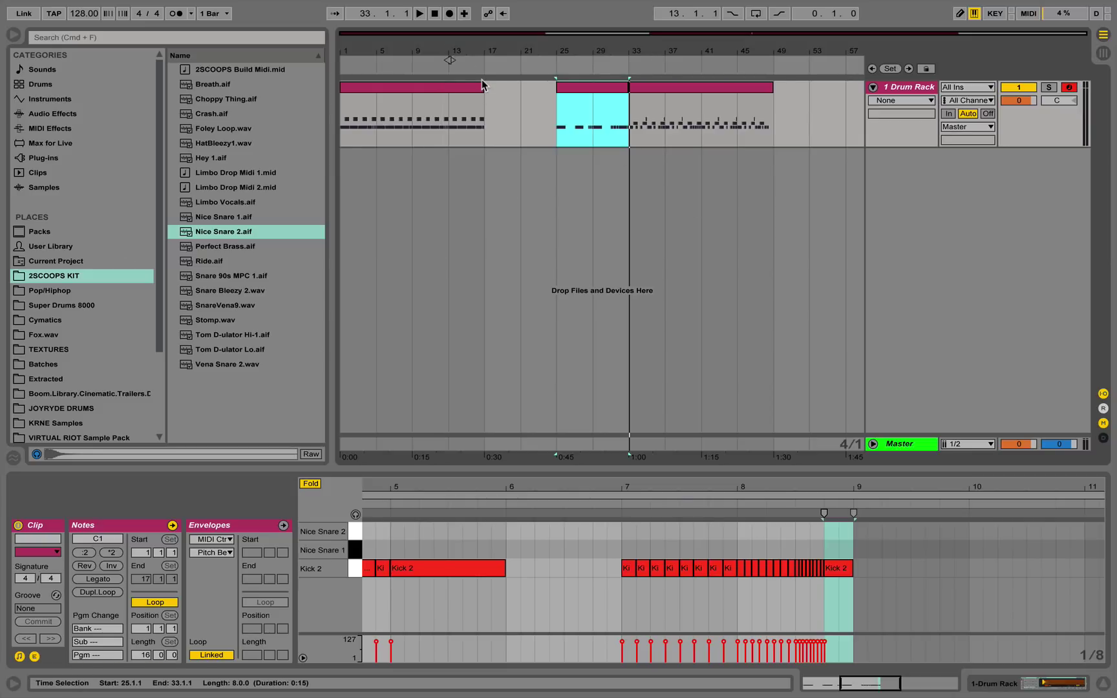
click(464, 83)
shift+click(737, 104)
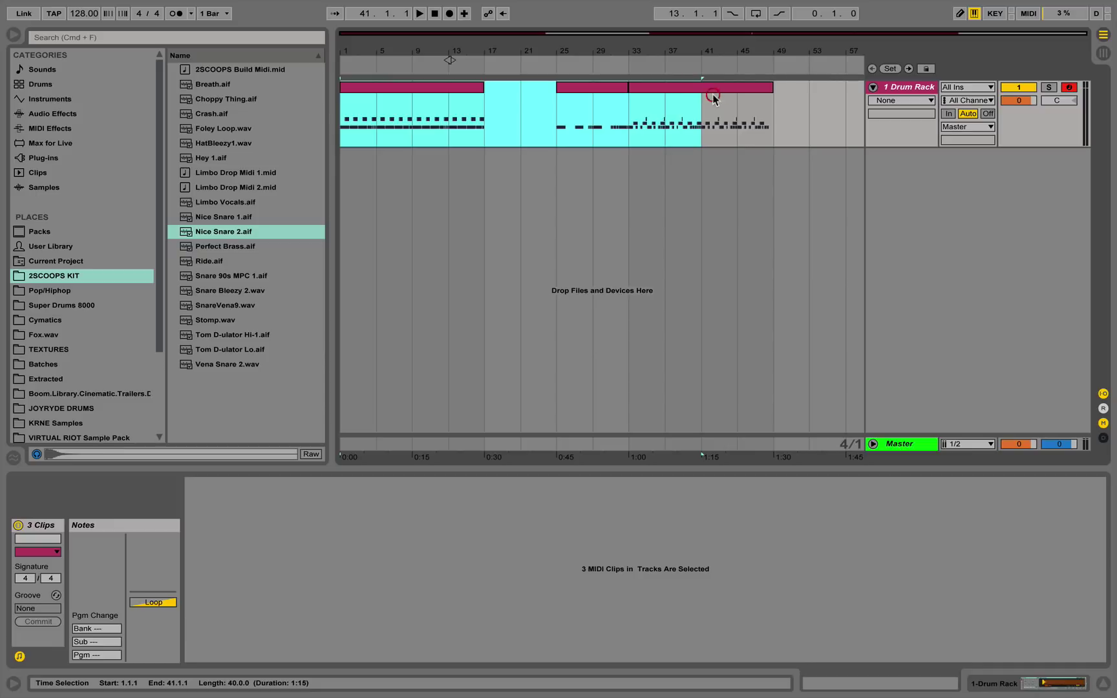
shift+click(714, 87)
key(Delete)
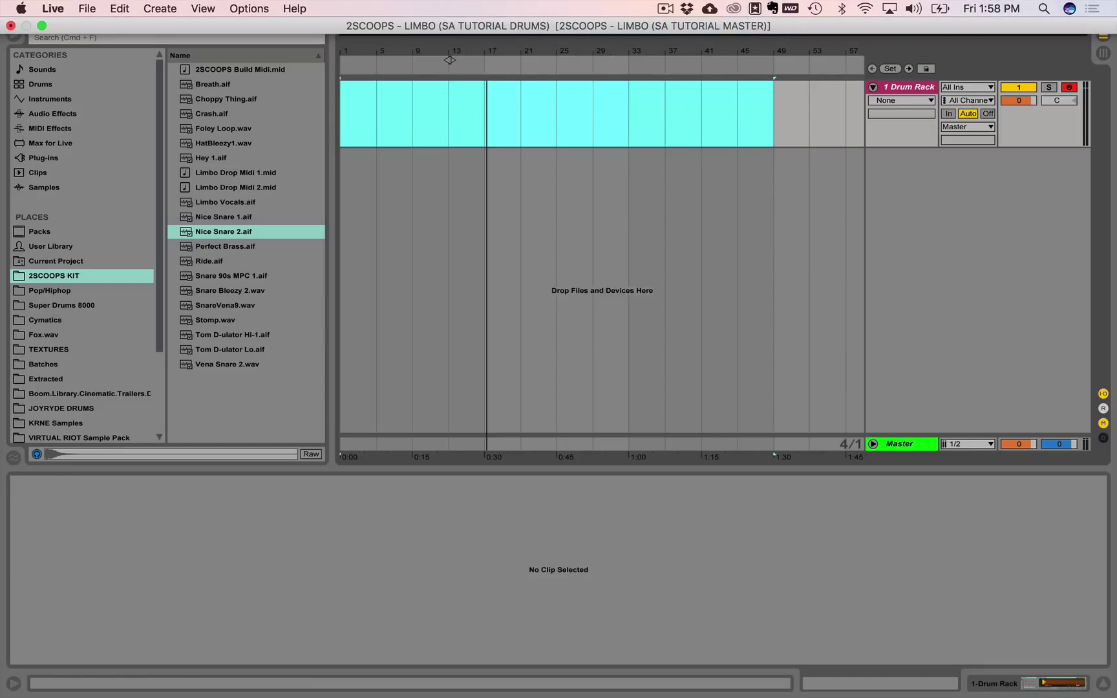
click(413, 105)
click(449, 120)
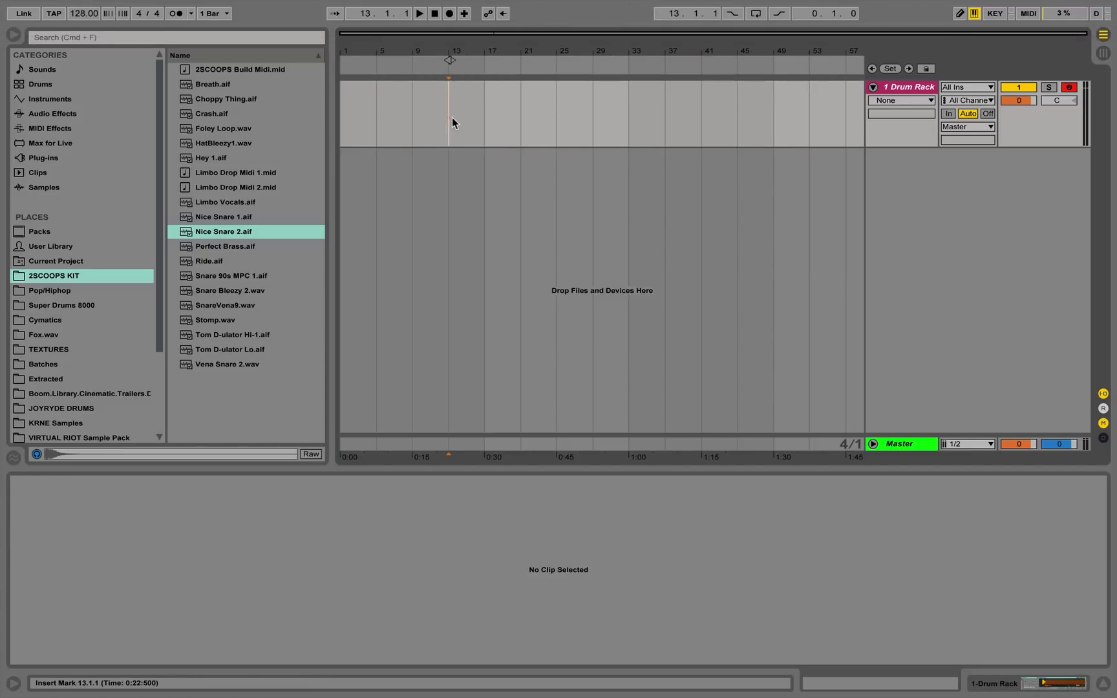
key(super+v)
Try the fixed 8 Bars grid in the arrangement, and set it to the adaptive Narrow grid instead.
right_click(375, 116)
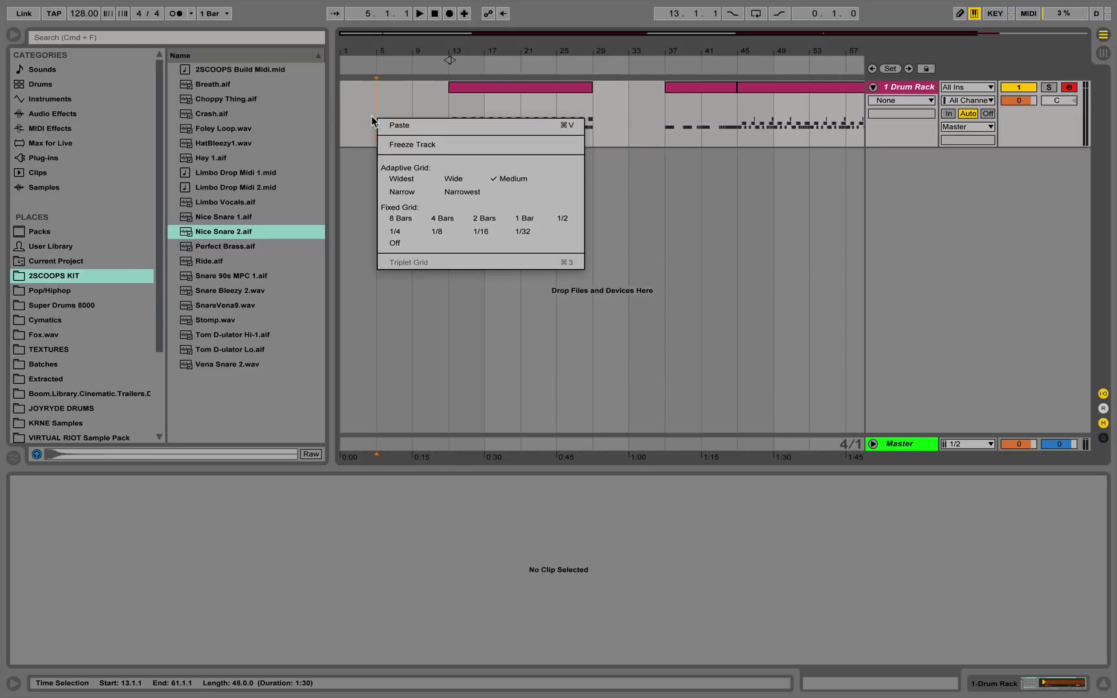
click(397, 216)
right_click(394, 100)
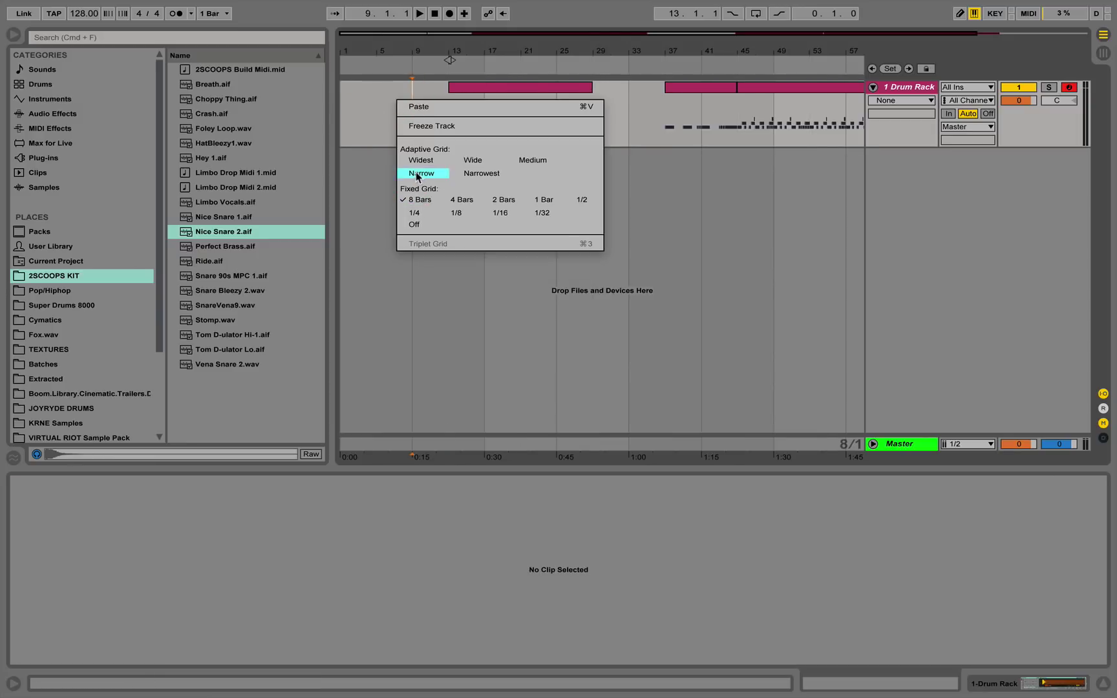
click(412, 170)
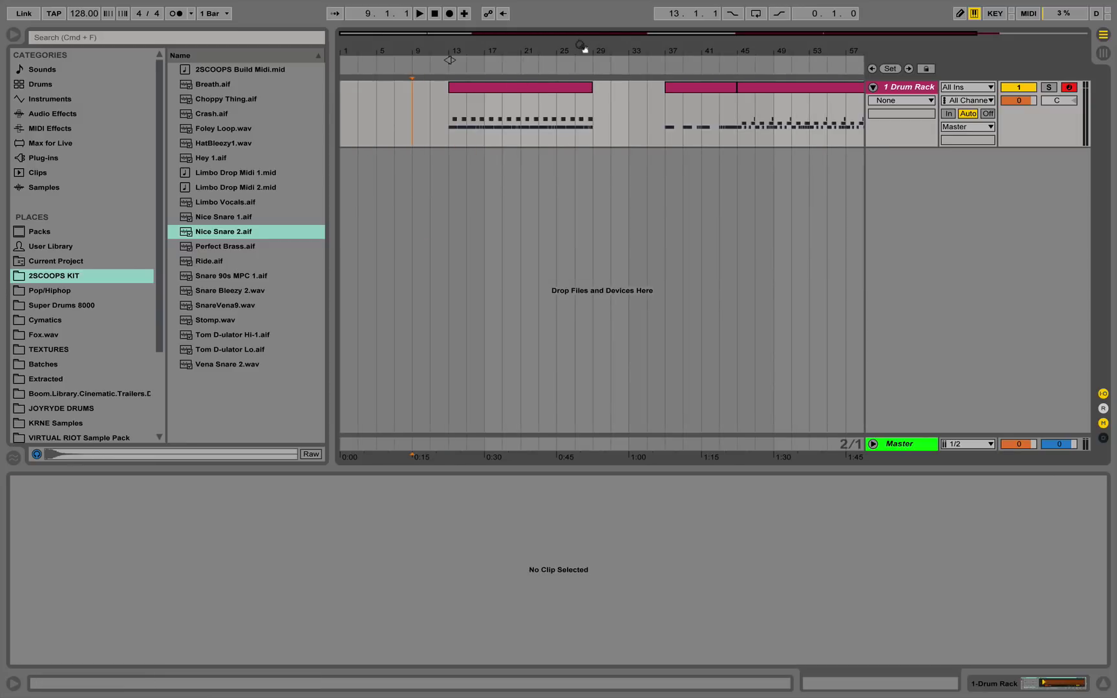
Split the first drum clip at 21.1.1 and duplicate its second eight bars into the gap from 29.1.1 to 37.1.1.
drag(580, 44, 546, 51)
drag(433, 120, 617, 113)
click(483, 89)
drag(482, 90, 544, 88)
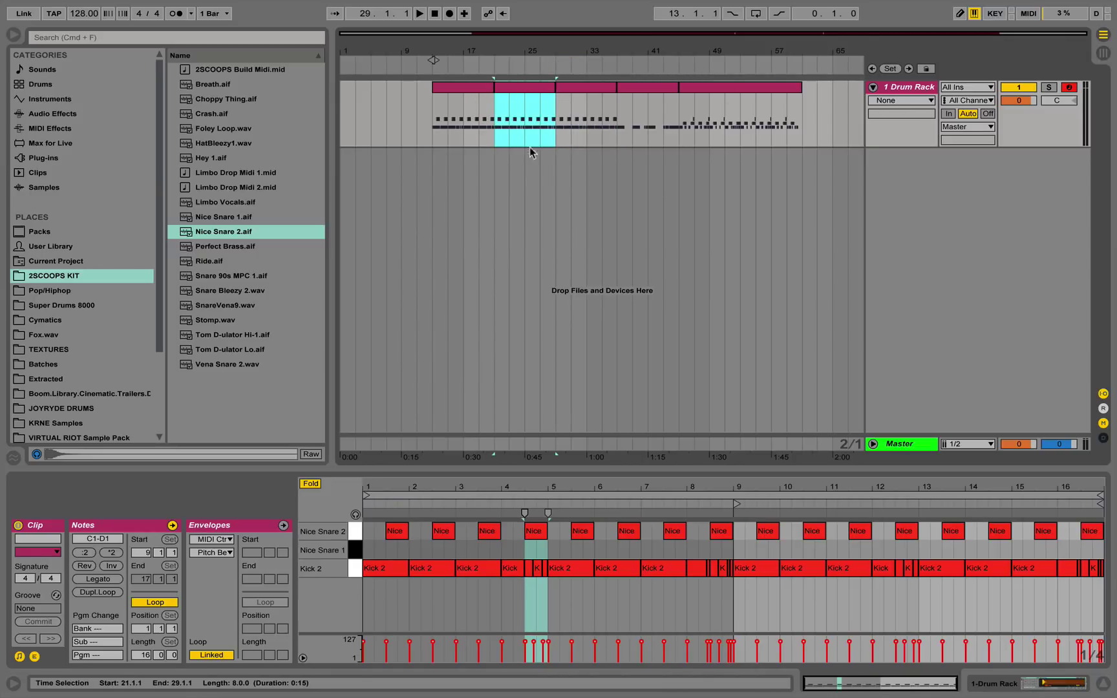
Play the arrangement from 13.1.1 and view the notes of the clips starting at 45.1.1 and 29.1.1.
click(437, 102)
key(space)
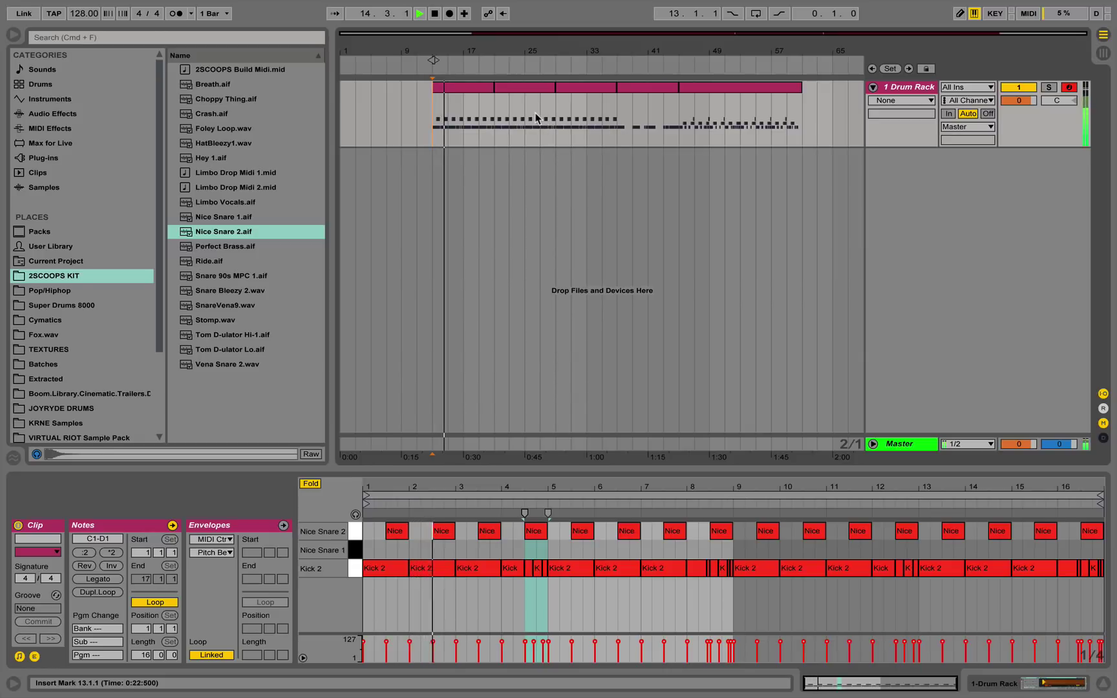
drag(679, 117, 740, 118)
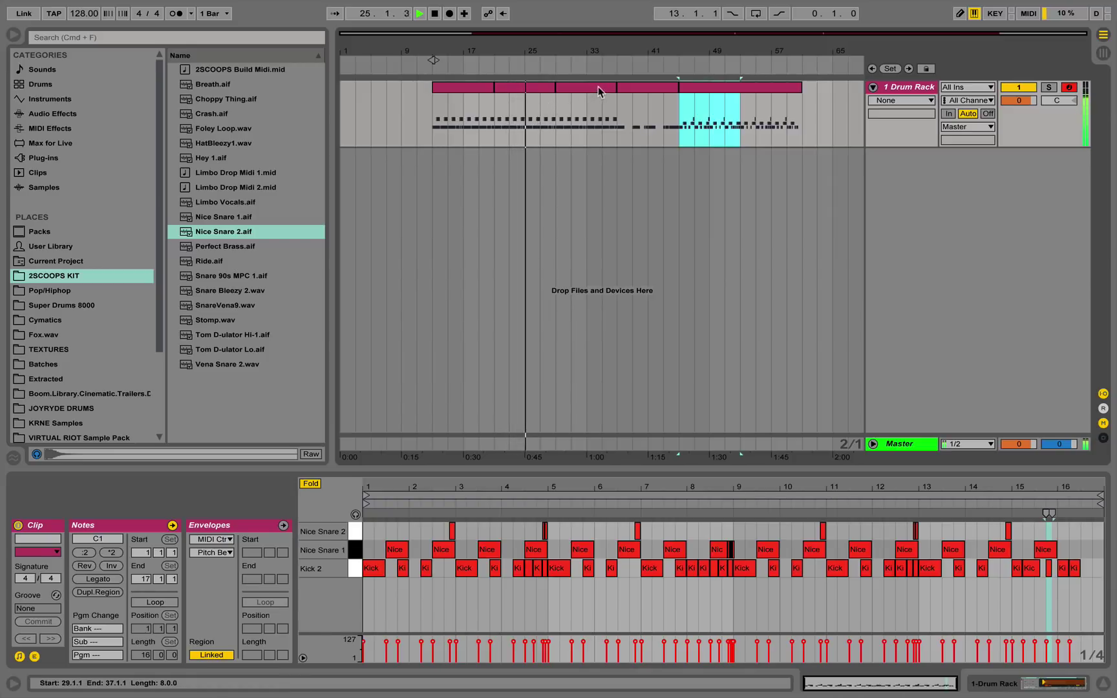
click(575, 84)
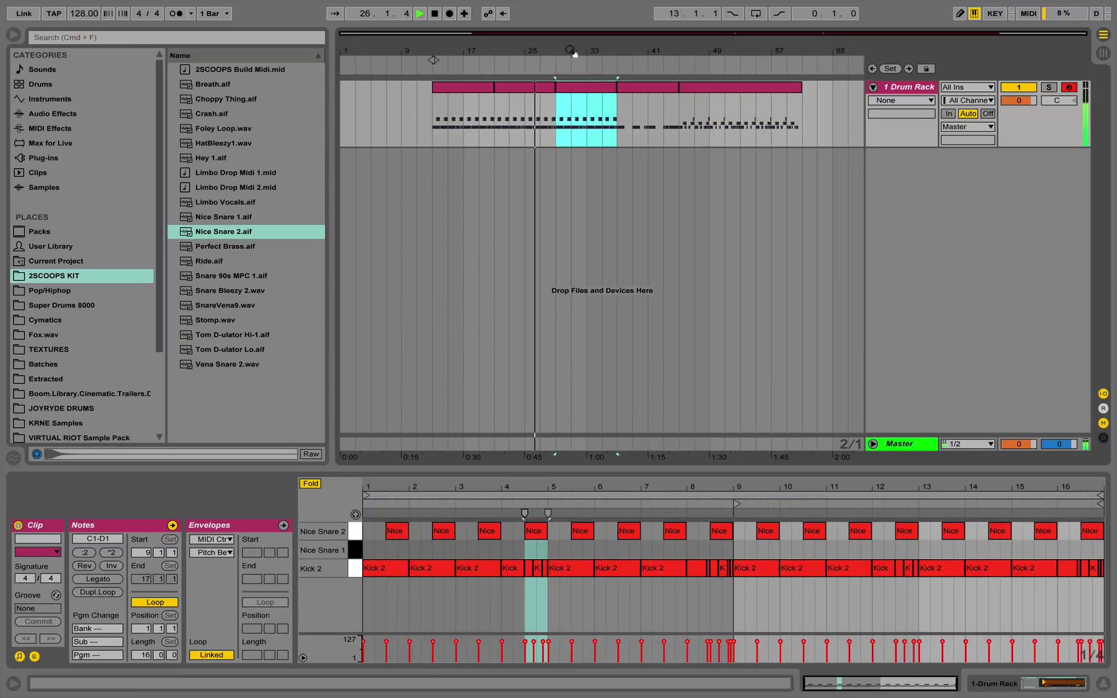
Replace the drum clip from 29.1.1 to 37.1.1 with a copy of the kick build's first four bars at 29.1.1.
drag(617, 130, 648, 132)
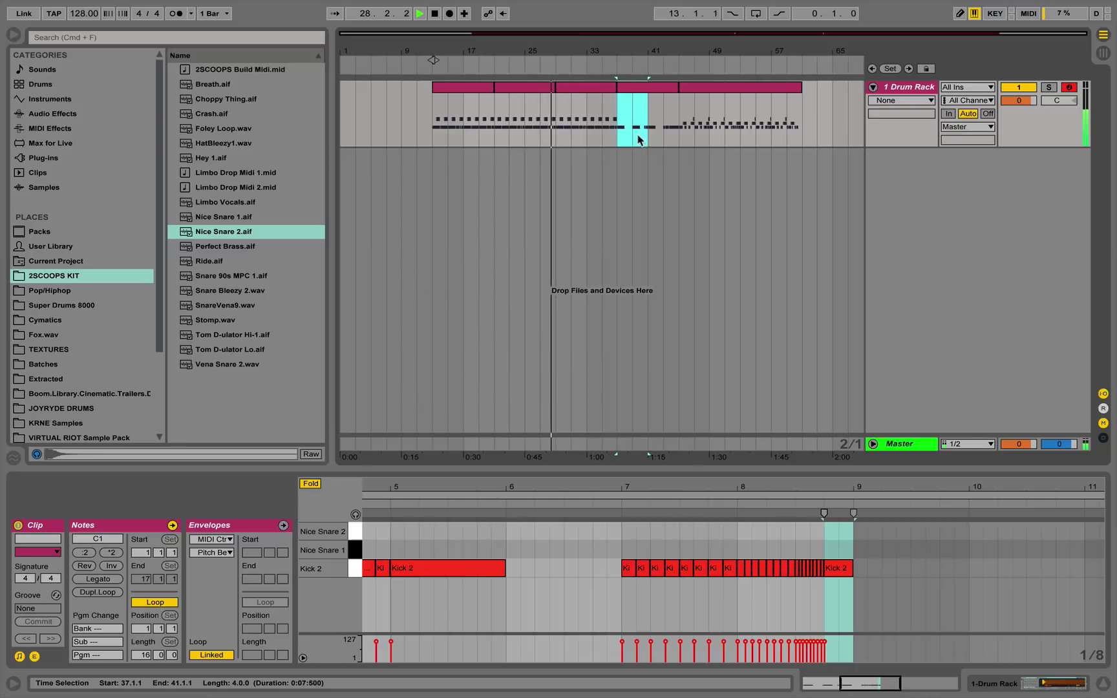
click(575, 89)
key(Delete)
click(554, 112)
key(super+v)
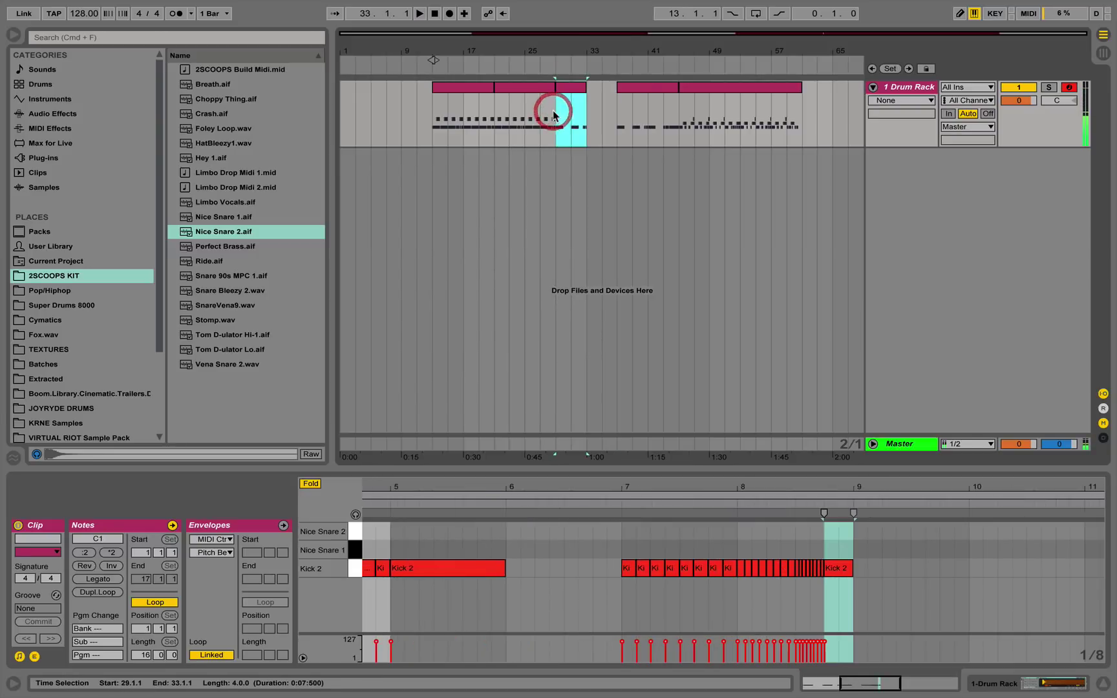
Duplicate the four-bar kick clip at 29.1.1 into the gap at 33.1.1, and consolidate all clips from 13.1.1 to 61.1.1.
click(577, 86)
key(super+d)
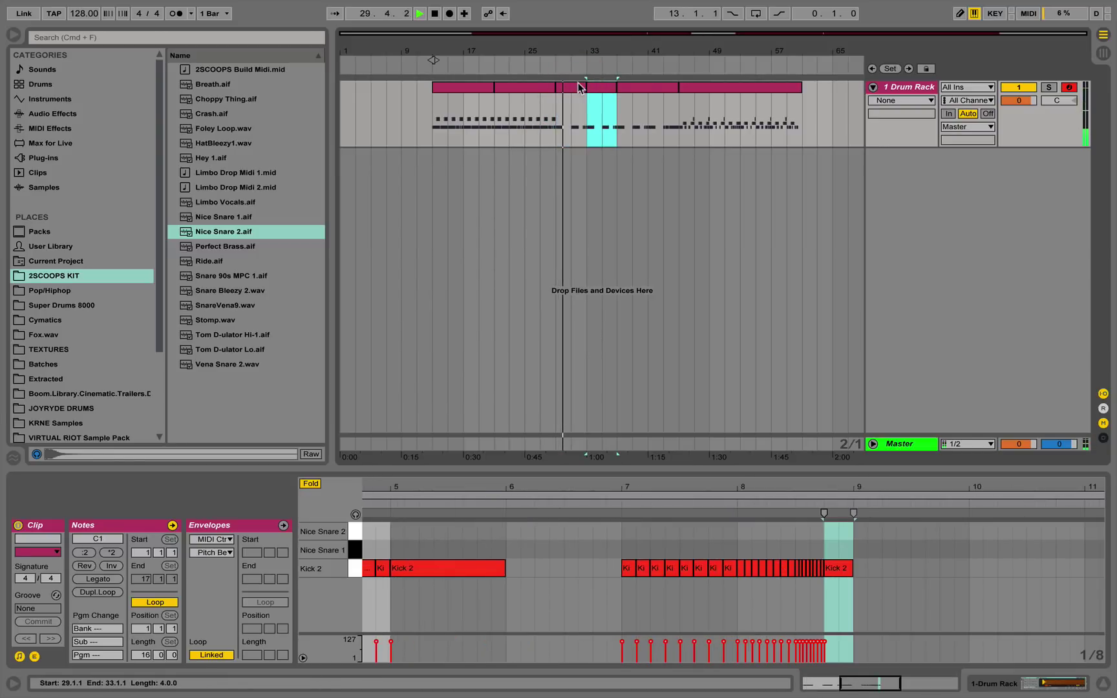
click(449, 83)
shift+click(708, 88)
key(super+j)
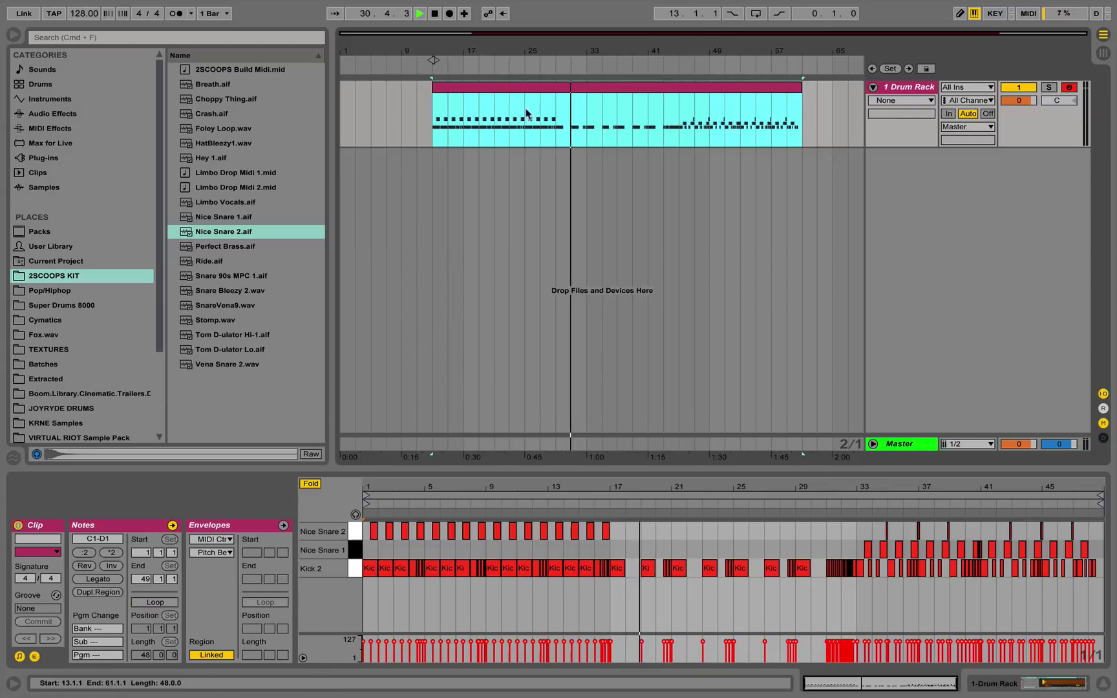
Copy the drum clip's first eight bars to 61.1.1 and its section from 37.1.1 to 45.1.1 to 69.1.1.
drag(431, 118, 739, 109)
scroll(743, 116, down, 3)
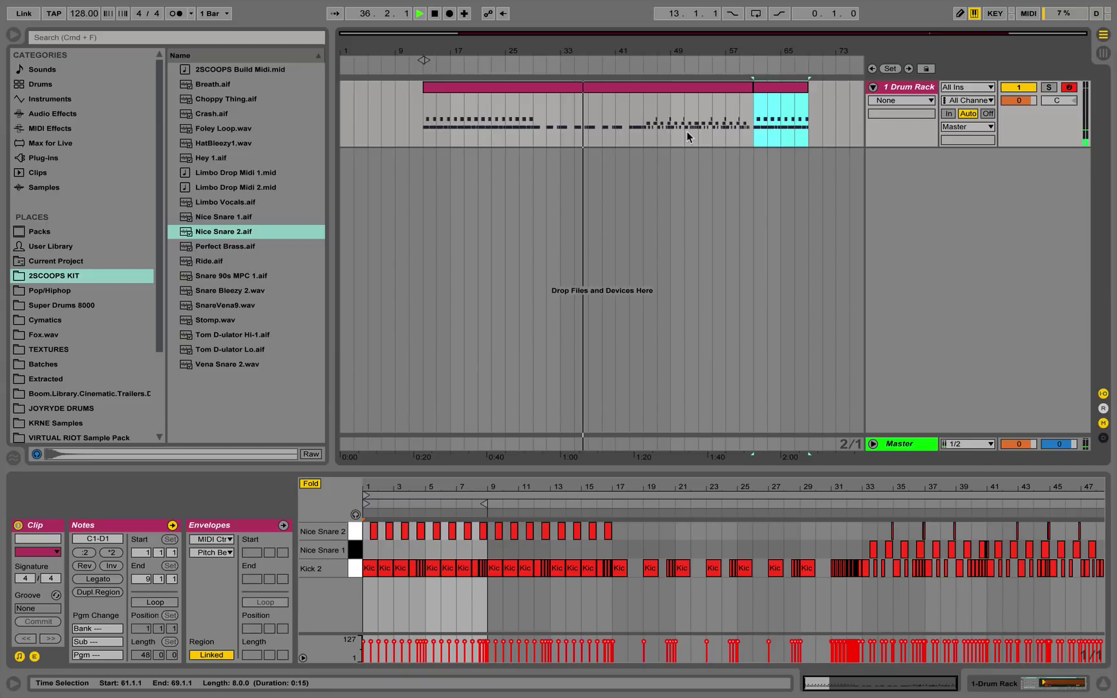
drag(591, 113, 642, 114)
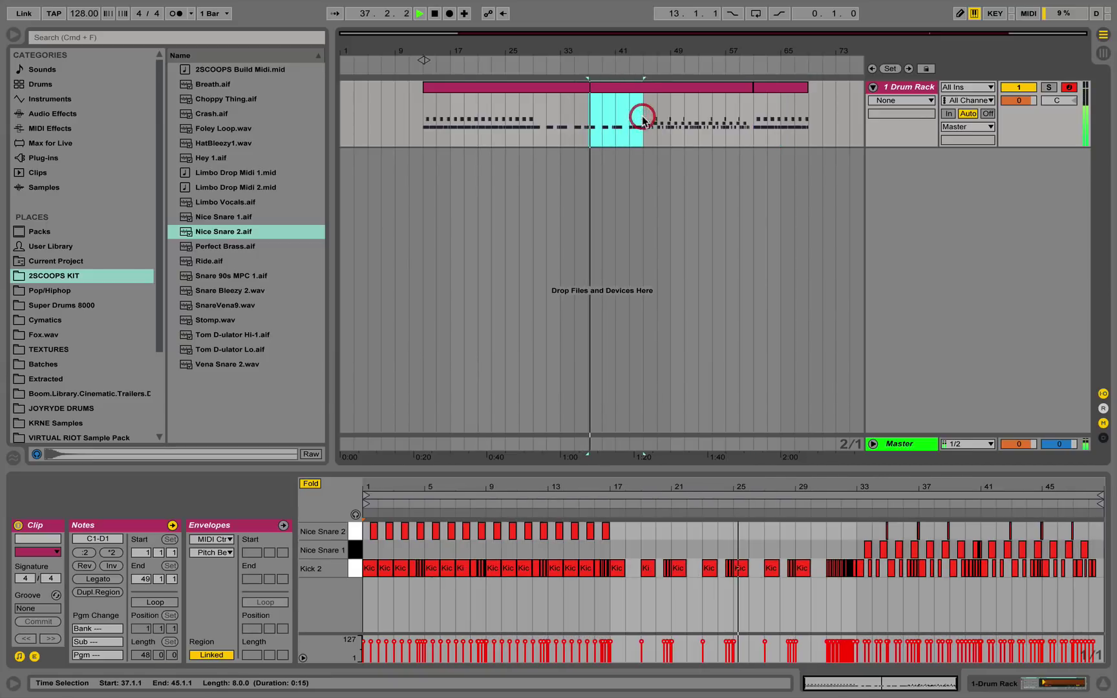
click(808, 124)
key(super+v)
Copy the 16-bar section from 45.1.1 to 61.1.1 to the end of the arrangement at 77.1.1.
mouse_move(739, 52)
mouse_down()
mouse_move(684, 44)
mouse_move(721, 63)
mouse_up()
drag(615, 116, 714, 119)
key(super+c)
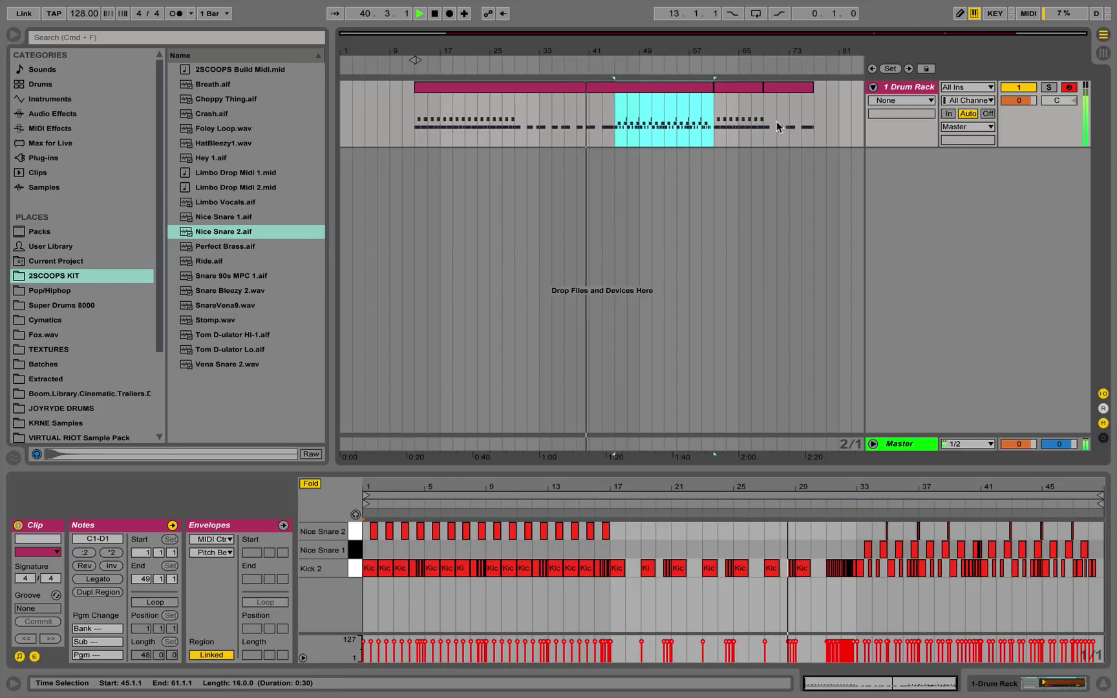
click(816, 118)
key(super+v)
Copy the eight-bar clip at 61.1.1 to 93.1.1, duplicate it at 101.1.1, and stop playback.
drag(733, 54, 722, 44)
click(668, 86)
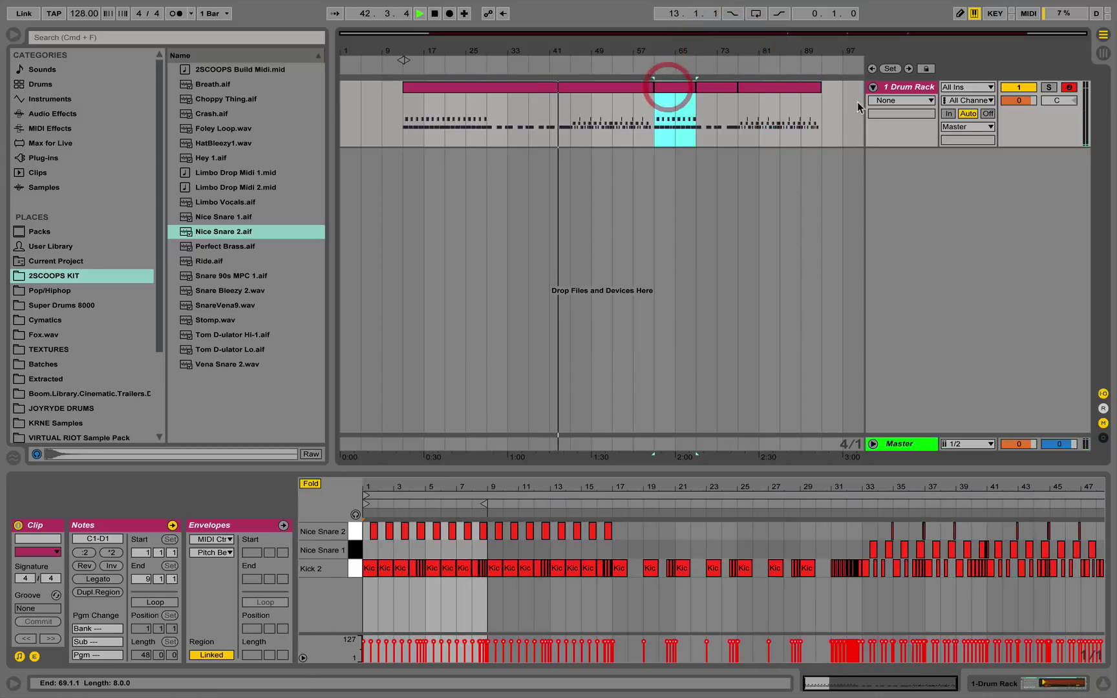
click(820, 118)
key(super+v)
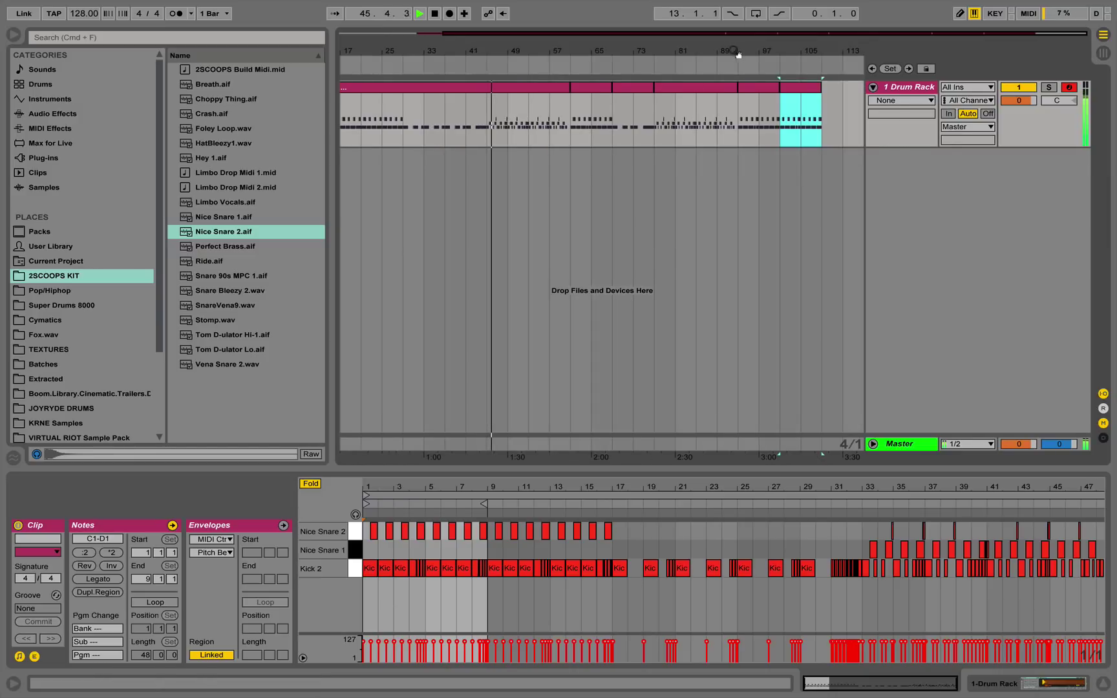
key(super+d)
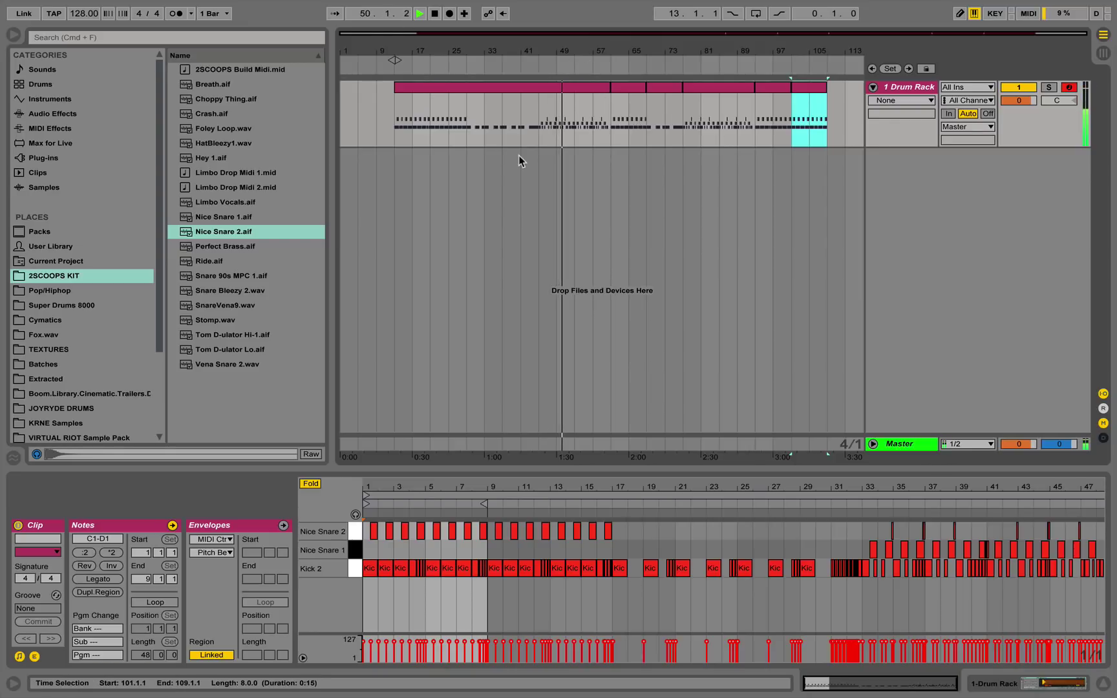
key(space)
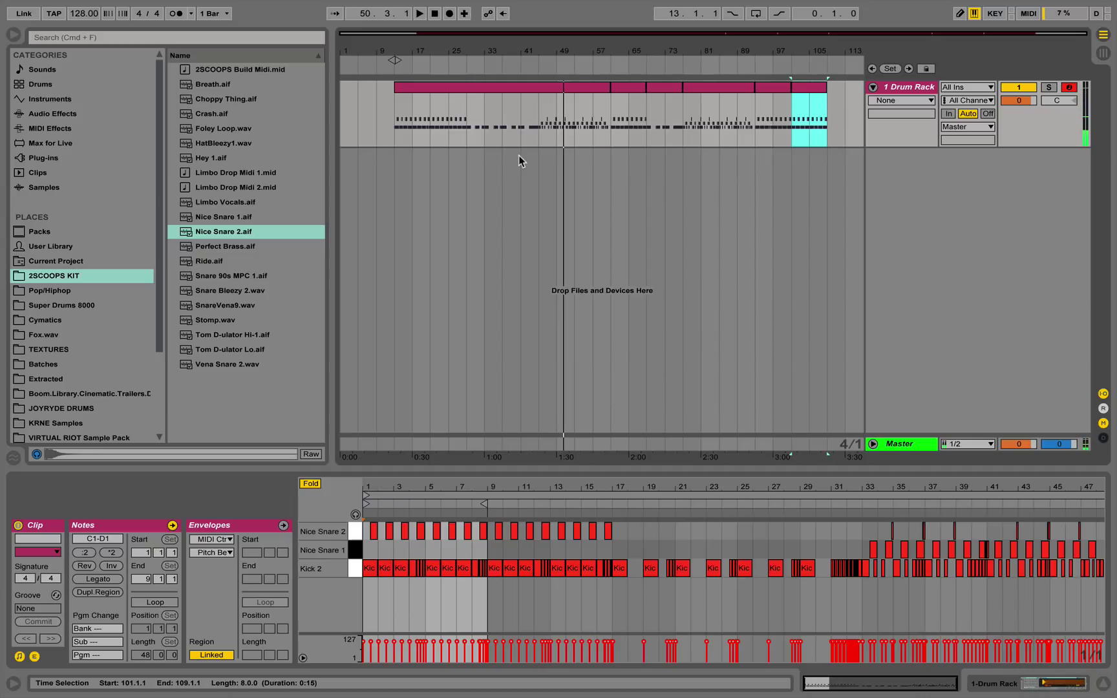
Examine the arrangement's successive drum sections from 13.1.1 to the end of the last clip.
drag(397, 122, 470, 117)
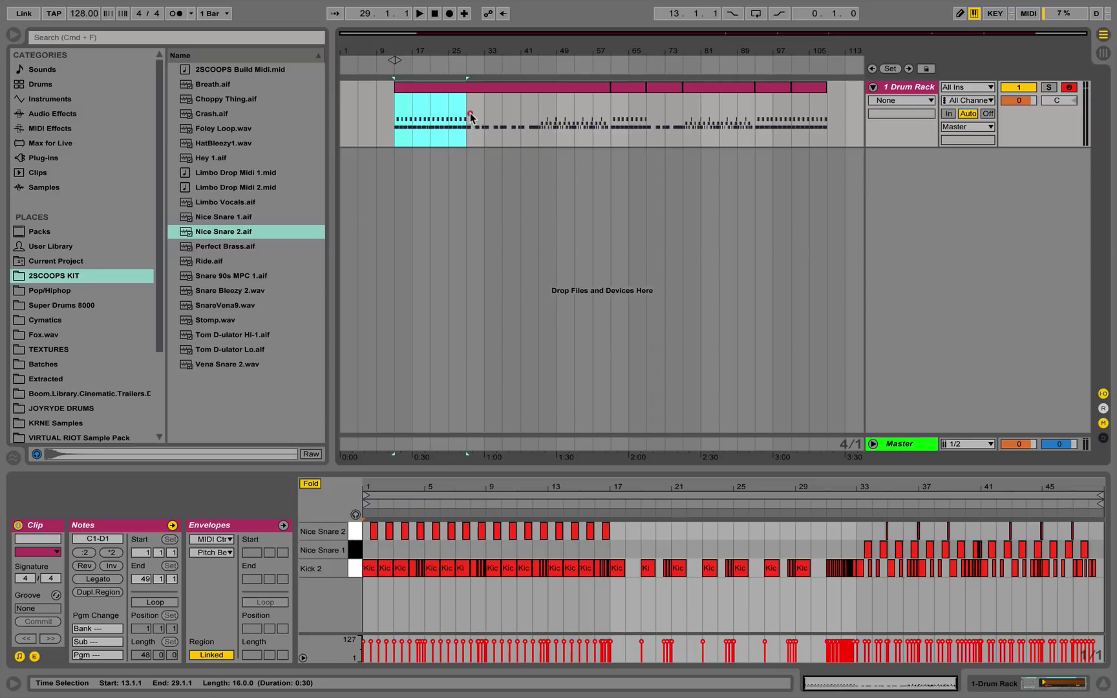
click(351, 102)
click(393, 124)
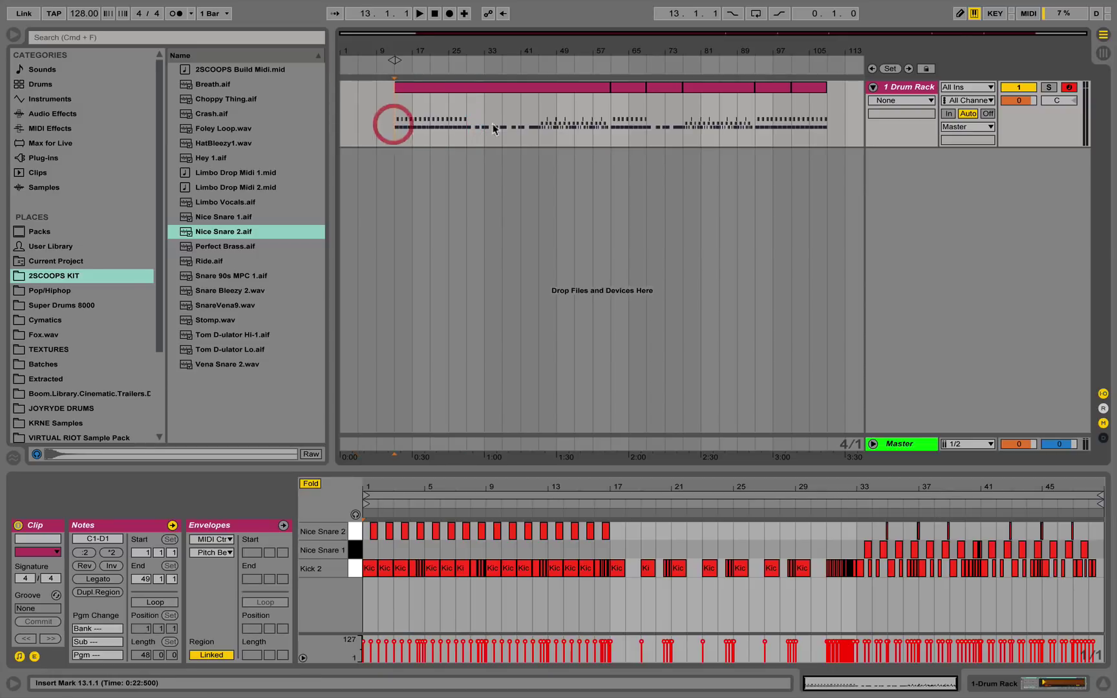
drag(465, 124, 684, 126)
click(535, 123)
drag(683, 126, 831, 124)
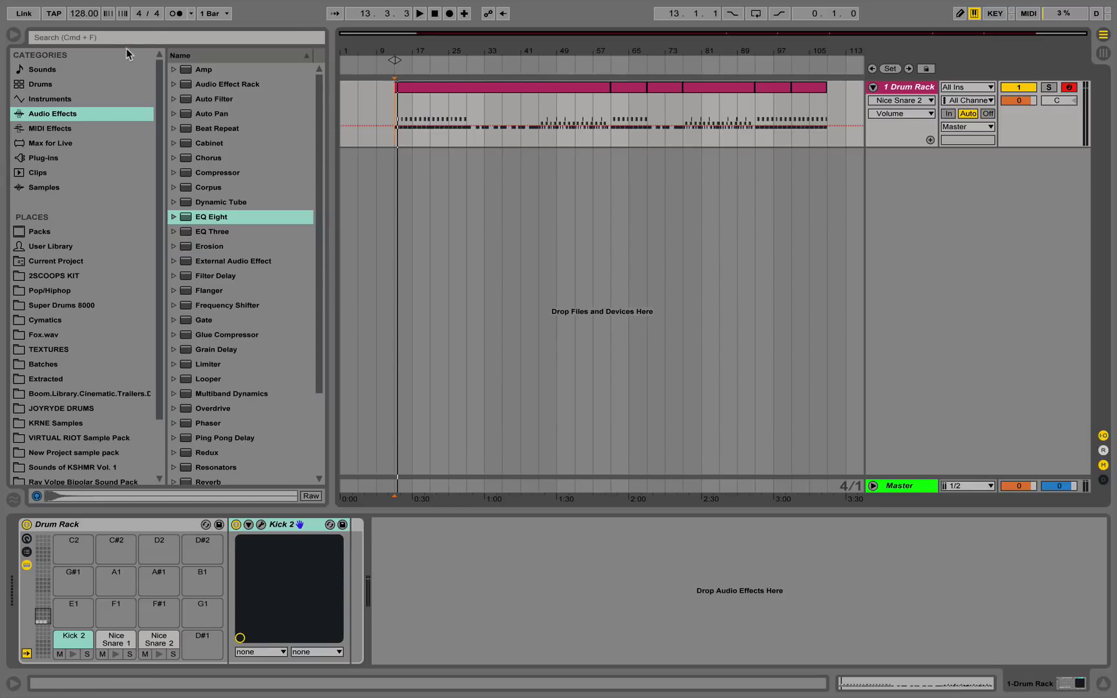
Add an EQ Eight after Kick 2 in the Drum Rack and enable its Oversampling option.
click(158, 38)
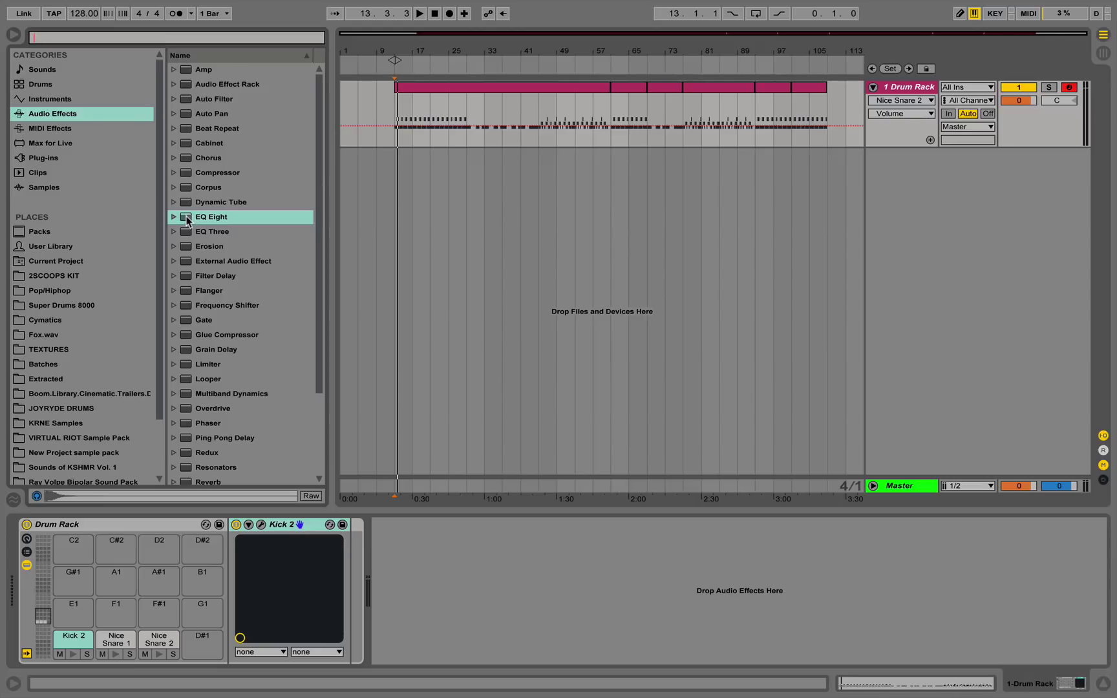
drag(185, 220, 350, 560)
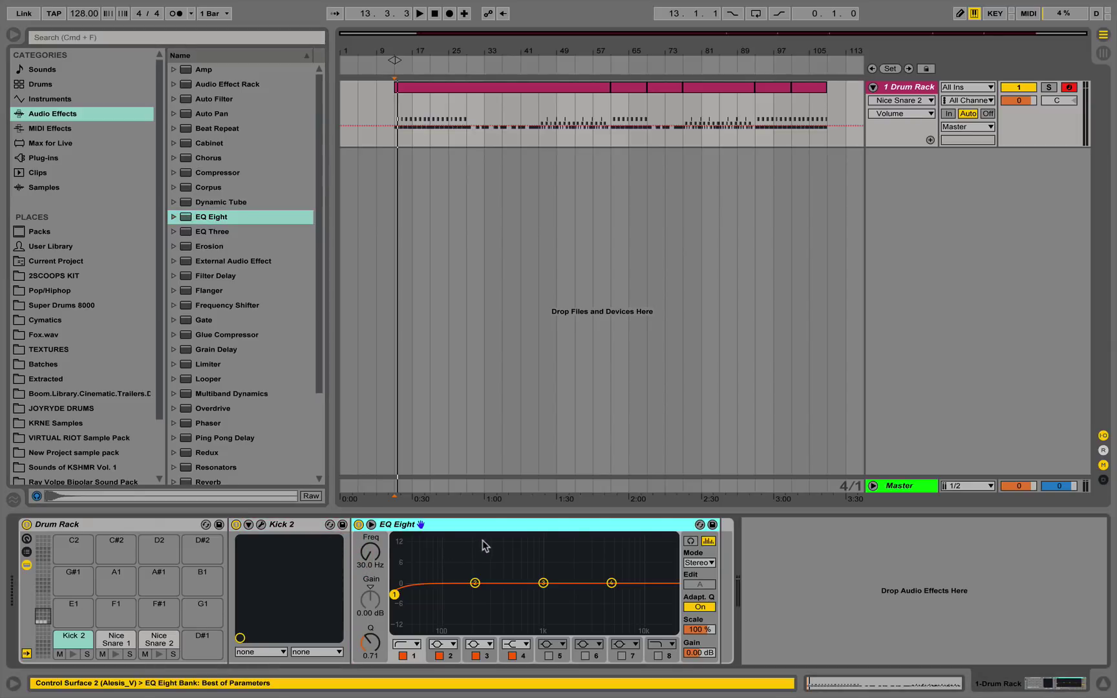
right_click(534, 530)
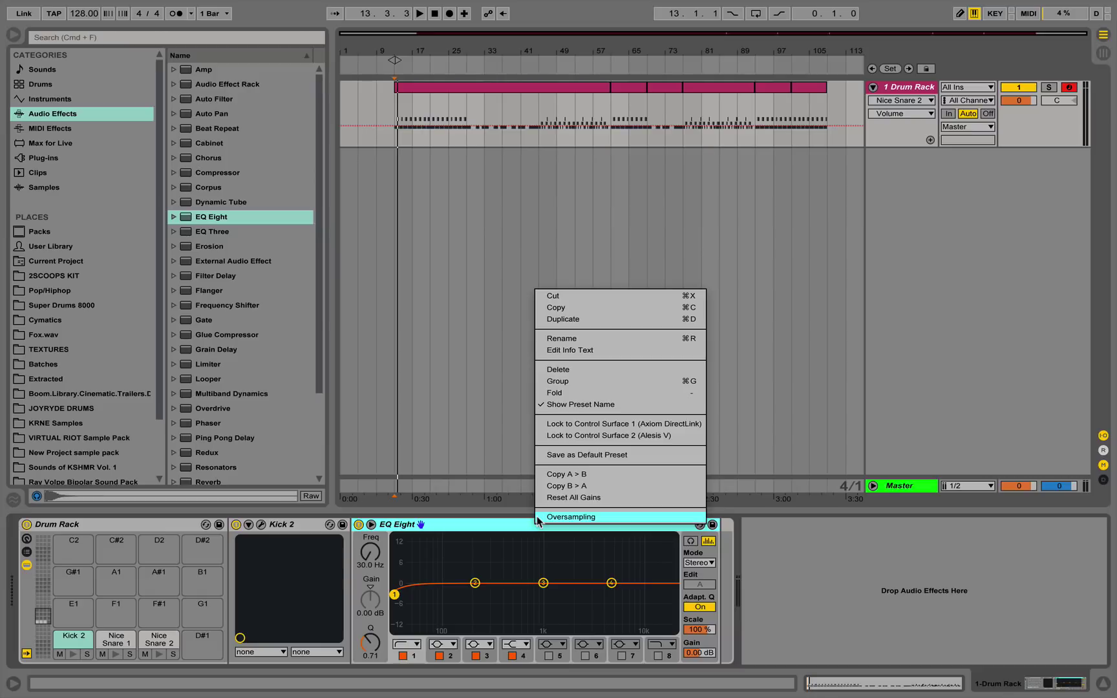
click(537, 517)
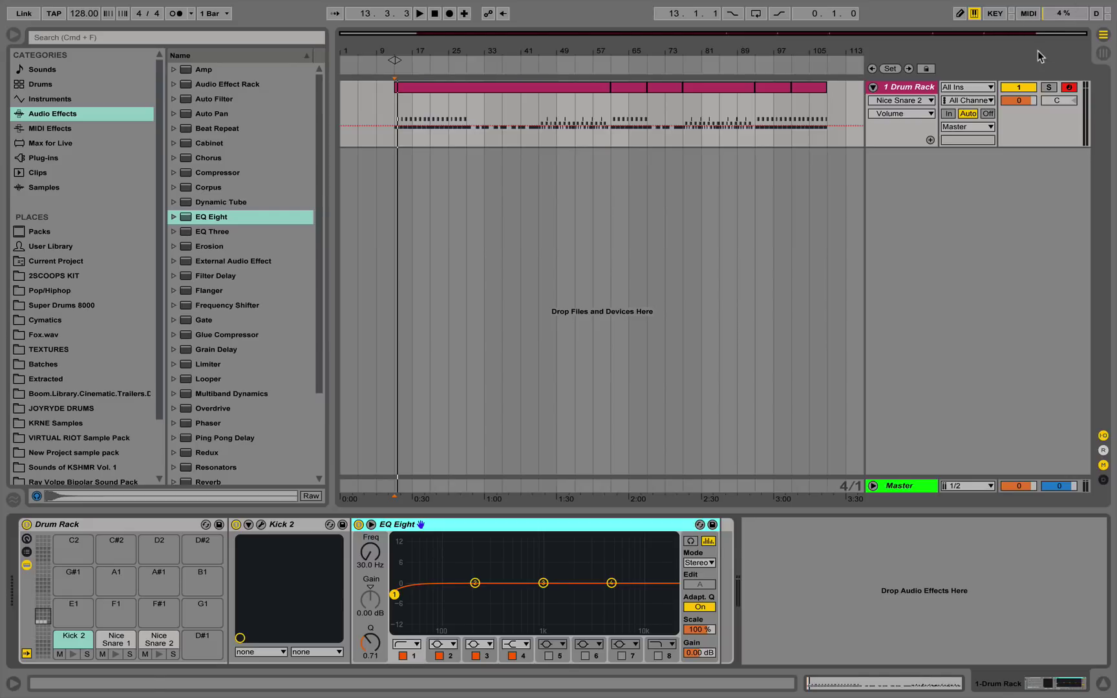
Set band 1 of the kick's EQ Eight to a low shelf cutting about 2 dB near 200 Hz.
click(403, 655)
click(407, 644)
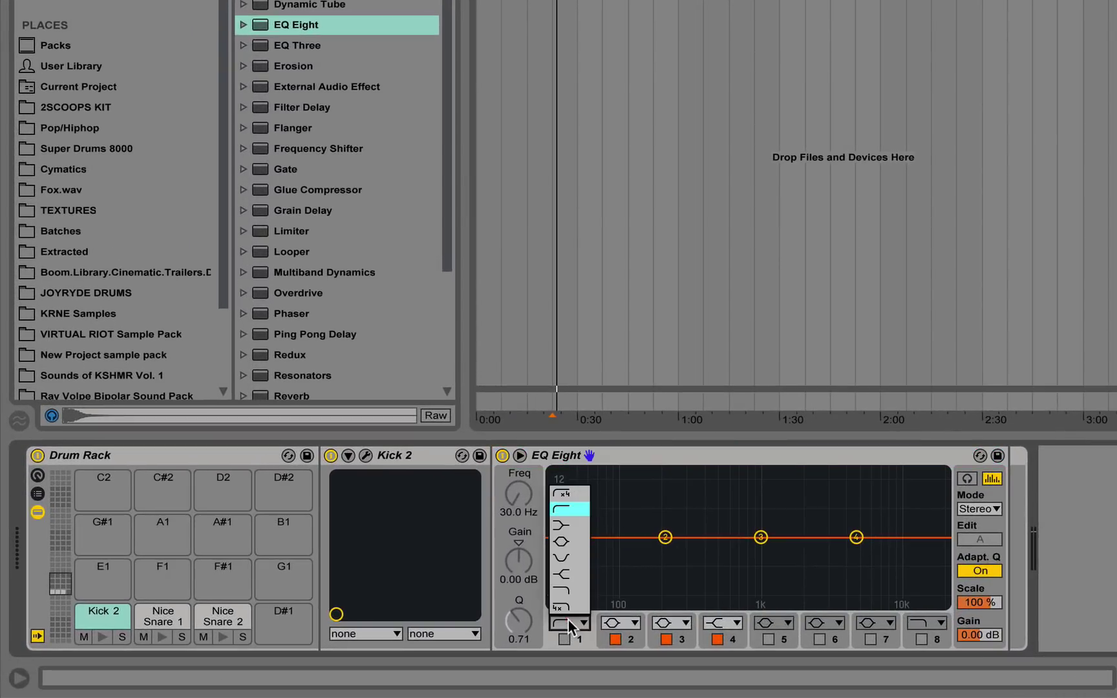
click(561, 525)
click(564, 639)
drag(552, 537, 658, 546)
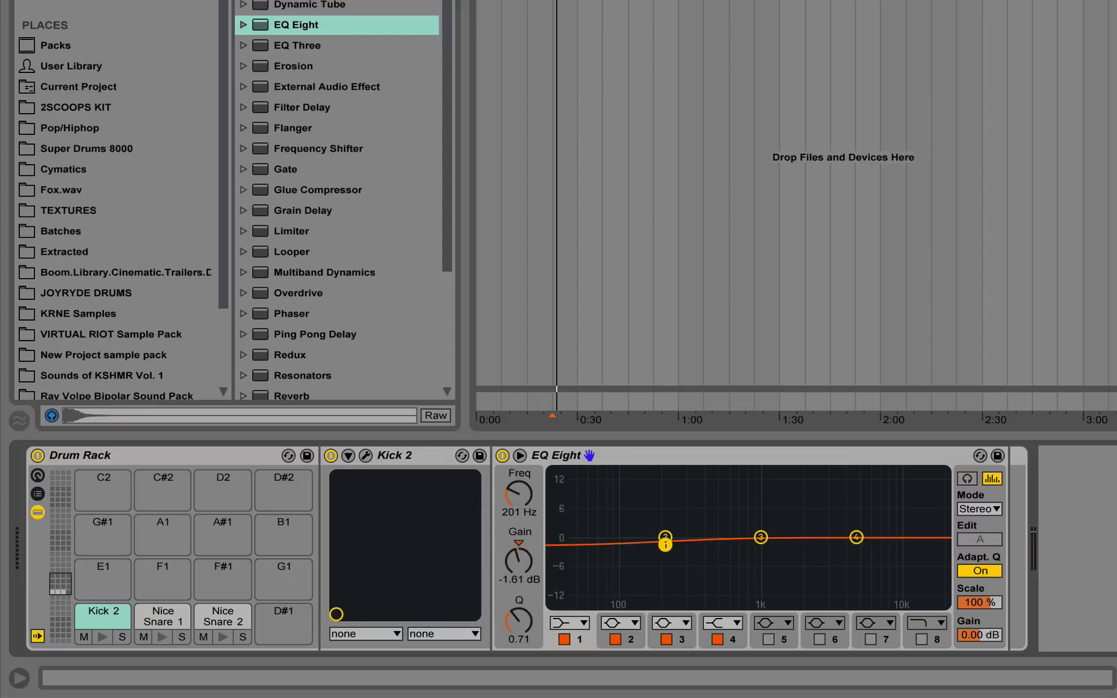
drag(663, 545, 663, 548)
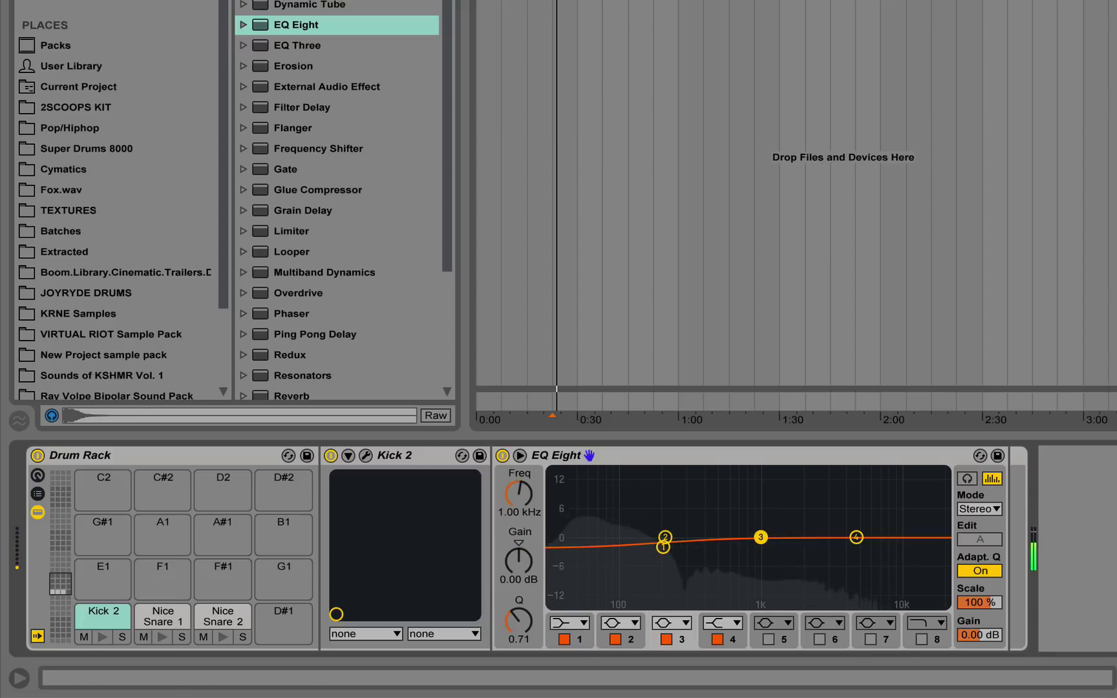
Set band 3 of the kick's EQ Eight to a -2.11 dB cut at 1.04 kHz.
drag(761, 539, 761, 547)
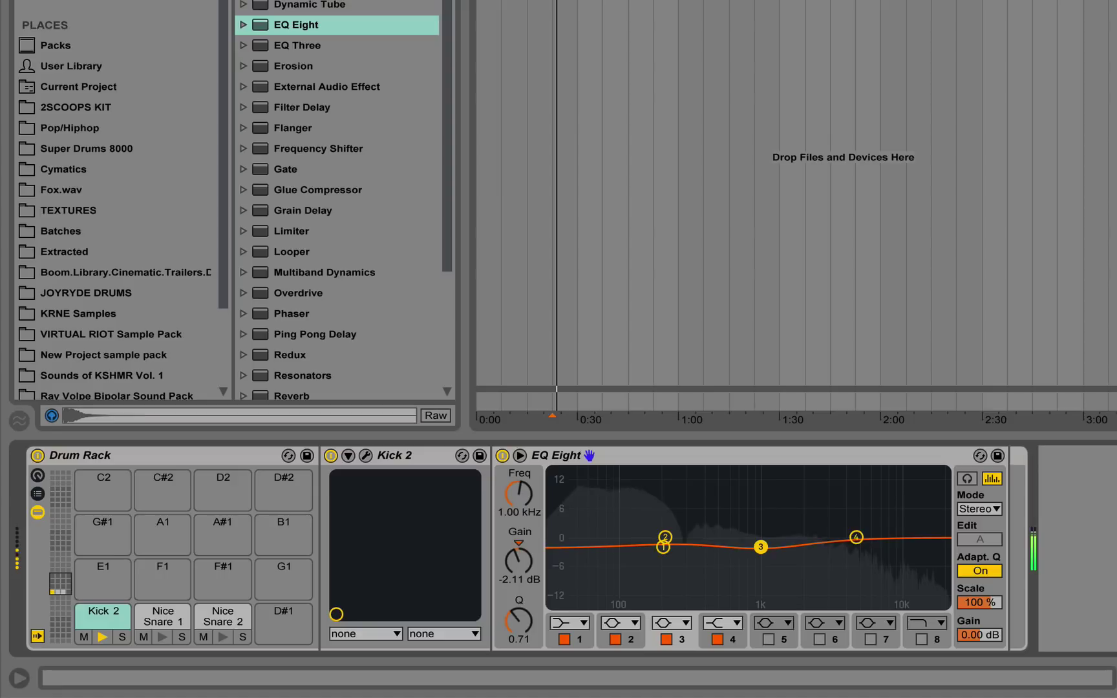
drag(761, 547, 761, 545)
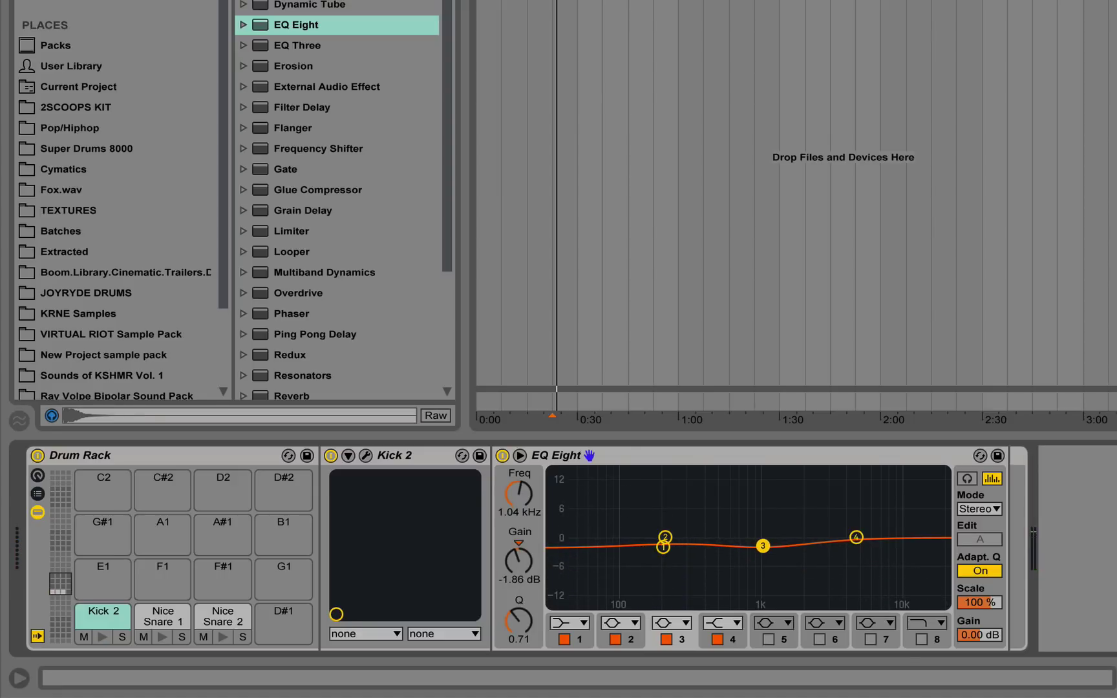
drag(763, 546, 763, 548)
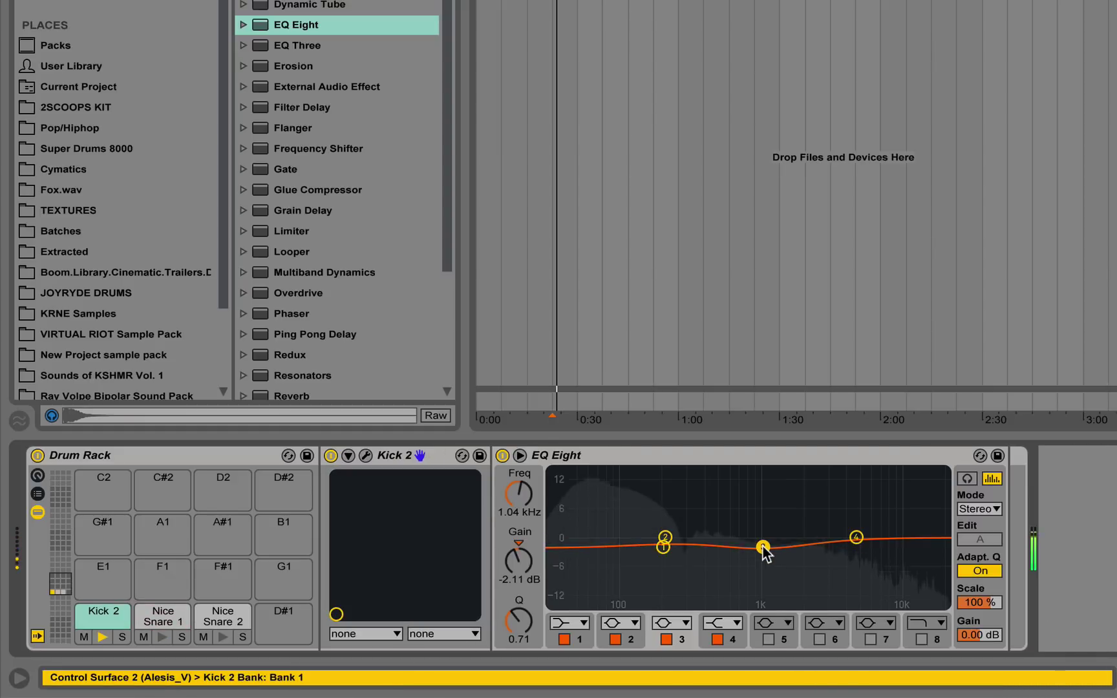
Adjust Nice Snare 1's volume by ear and set Nice Snare 2's volume to -6.29 dB.
click(163, 615)
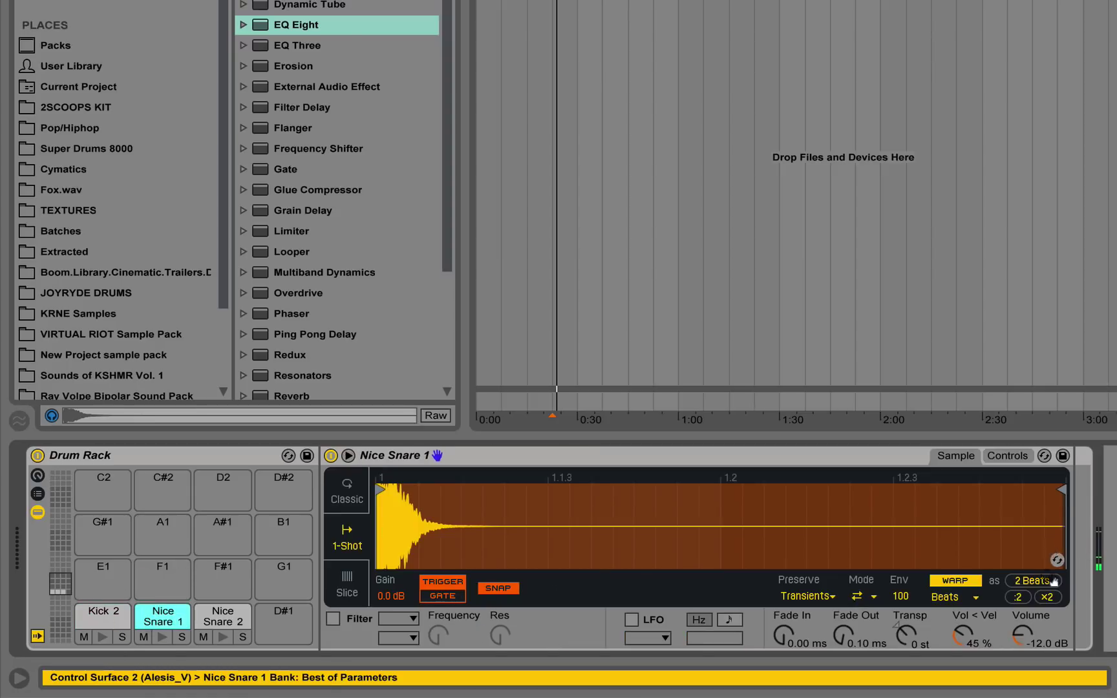
click(1021, 645)
drag(1021, 645, 1018, 634)
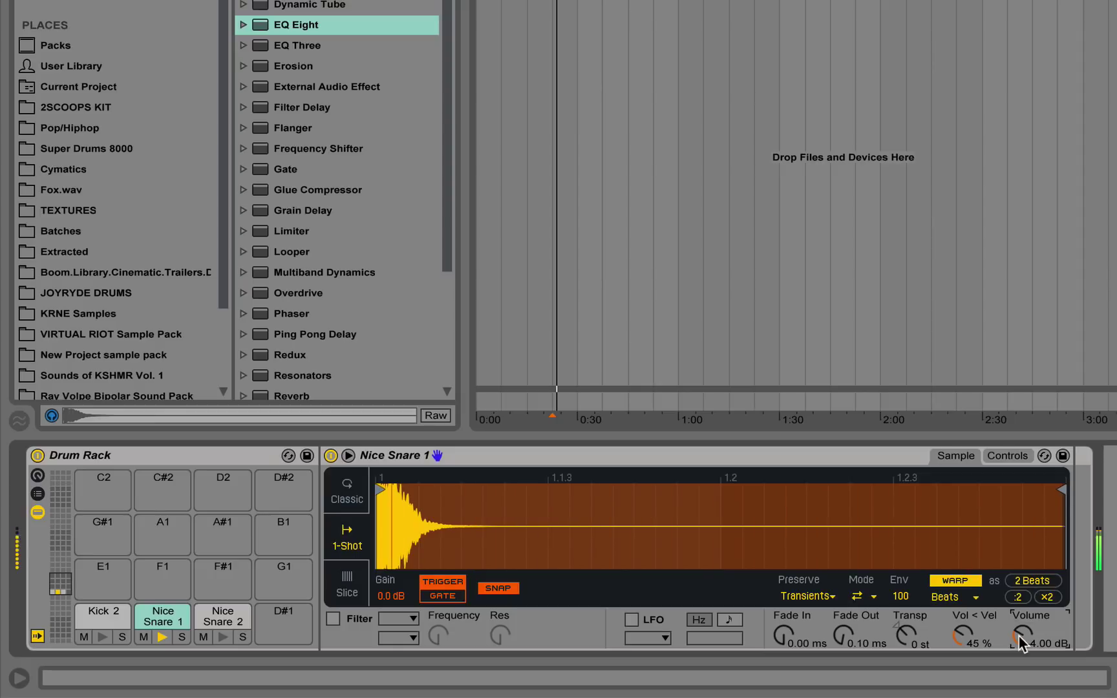
drag(1018, 637, 1018, 647)
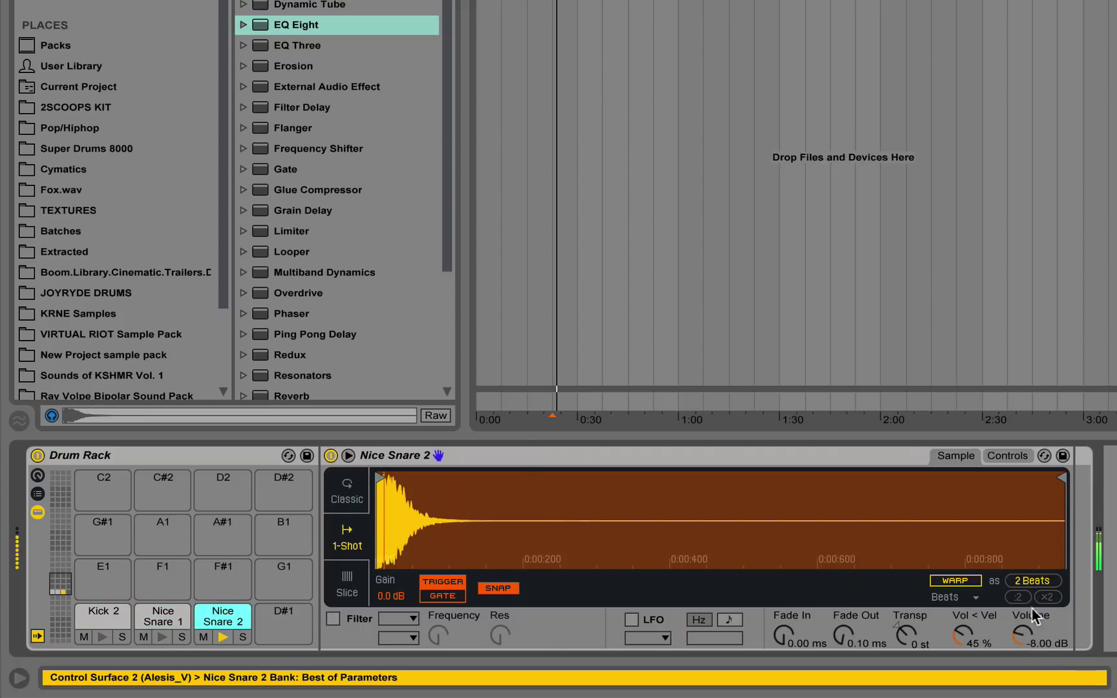
click(1025, 639)
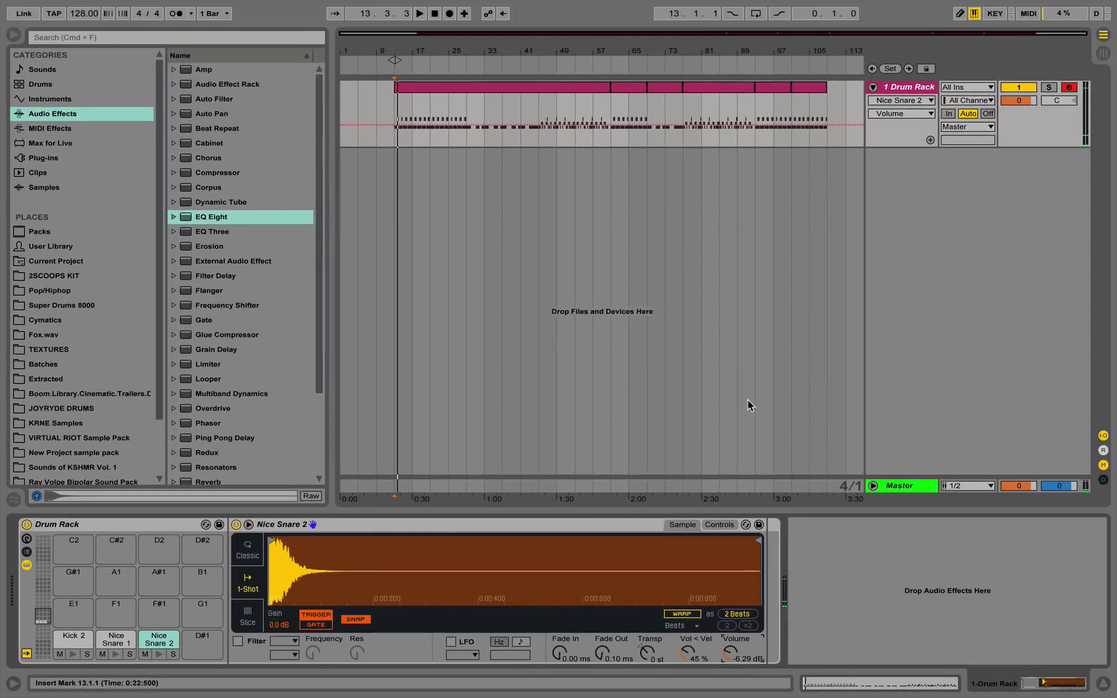
Group the Drum Rack track and rename the group as Drums.
click(882, 86)
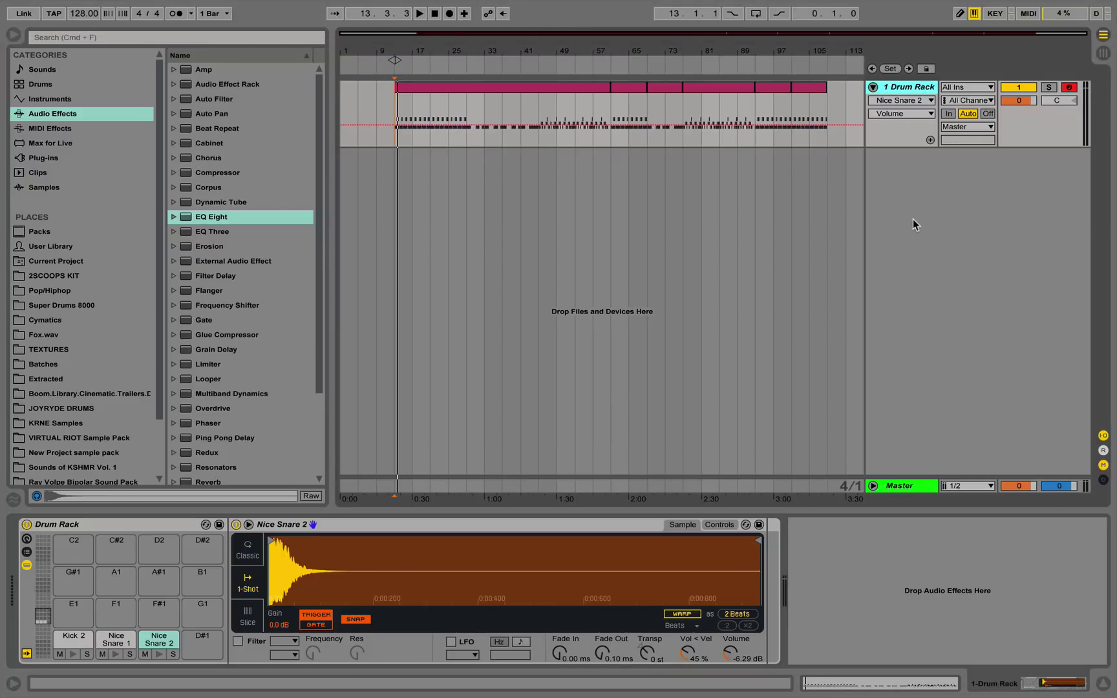
key(super+g)
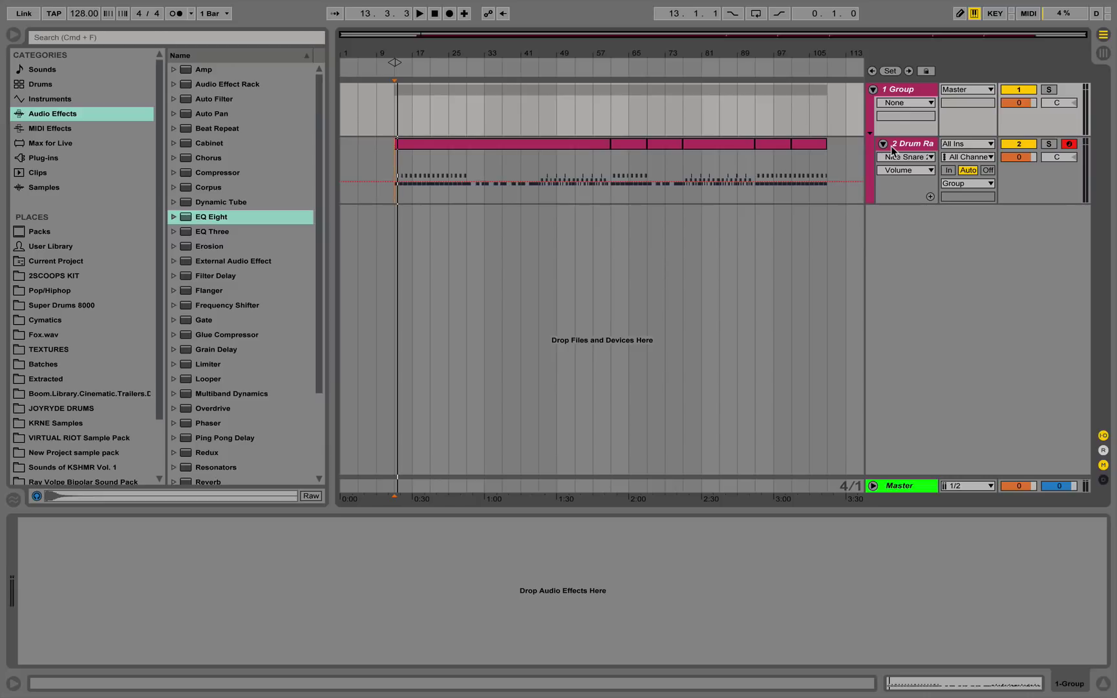
click(884, 92)
key(super+r)
text(Drums)
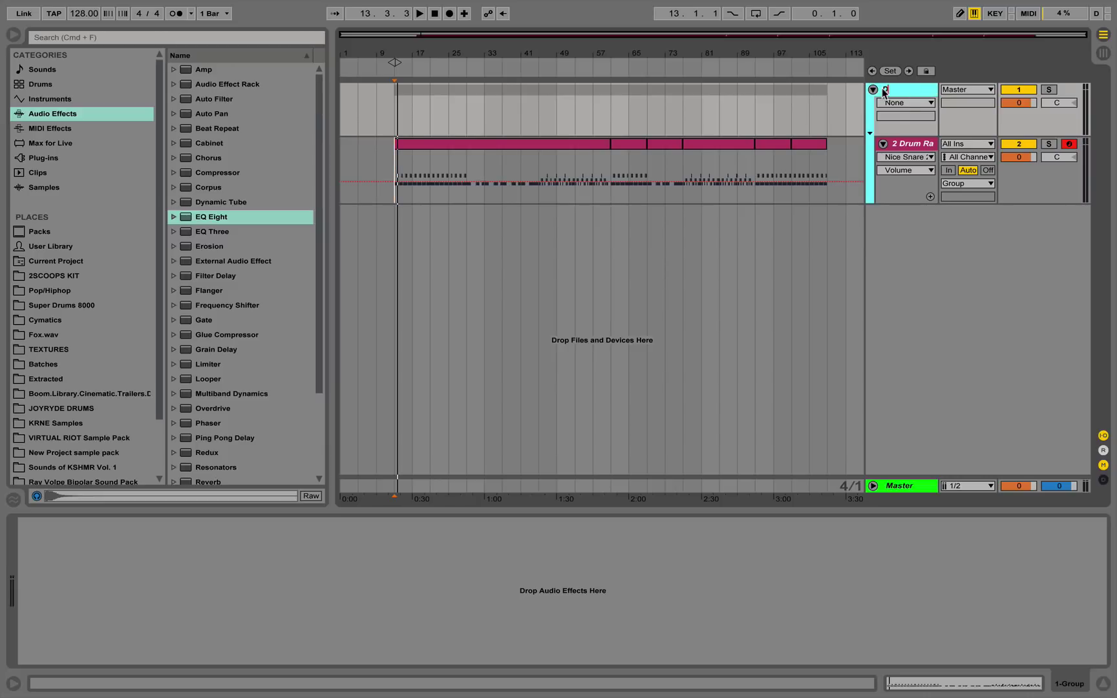
key(Return)
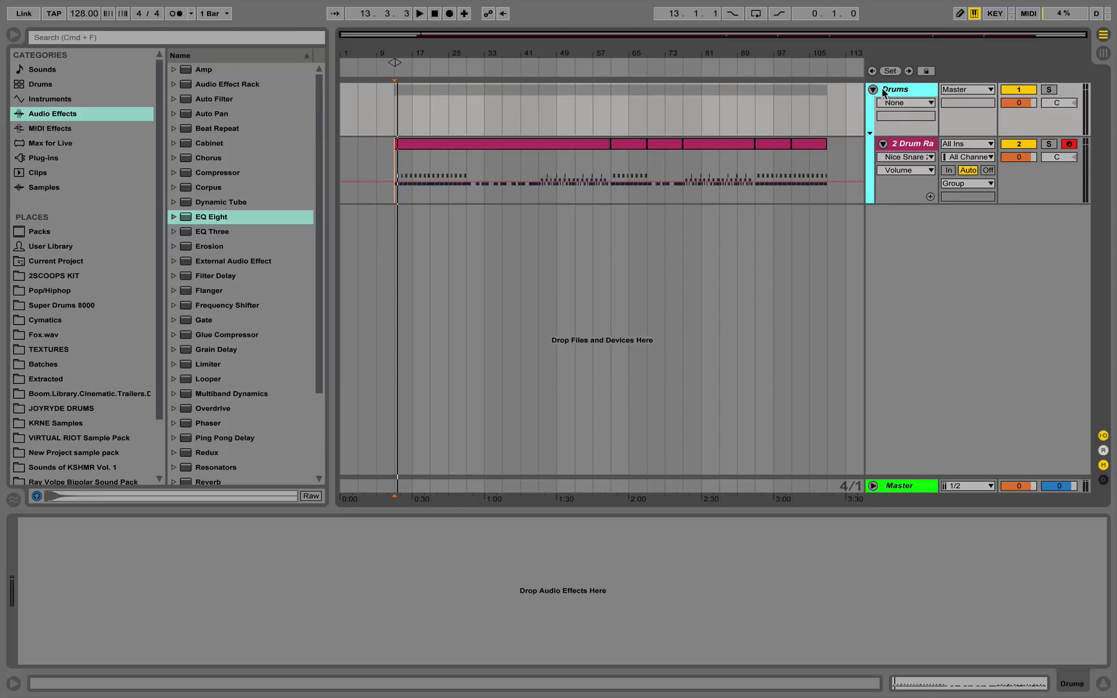
Disarm and fold the Drum Rack track, and collapse the Drums group.
click(1068, 144)
click(883, 143)
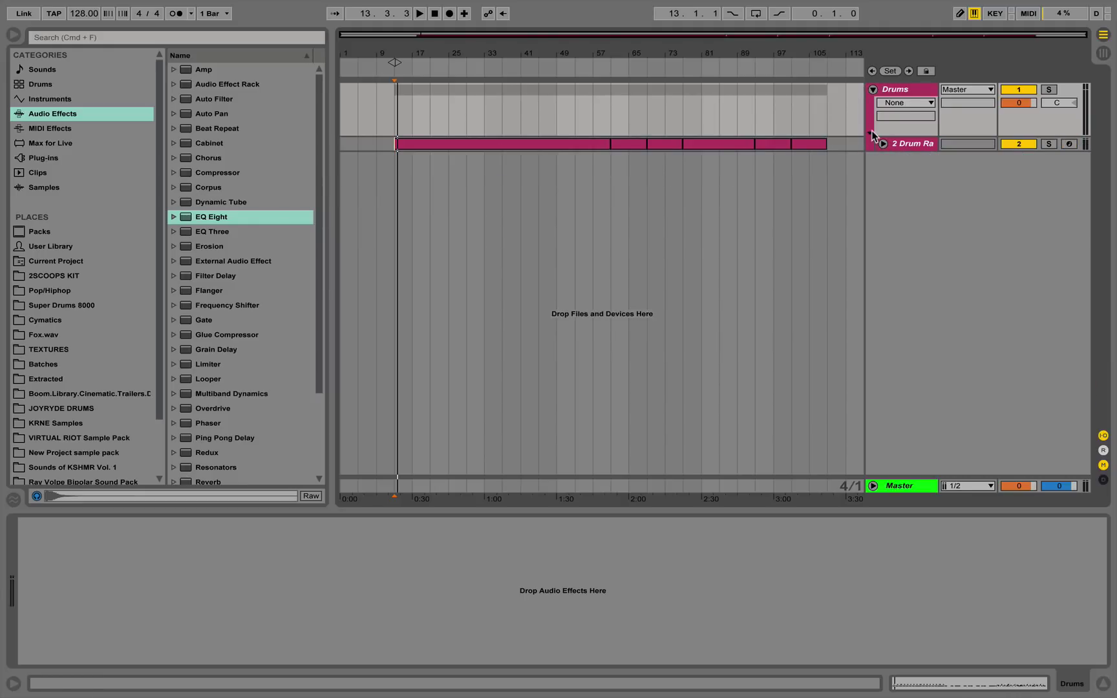
click(869, 131)
click(885, 89)
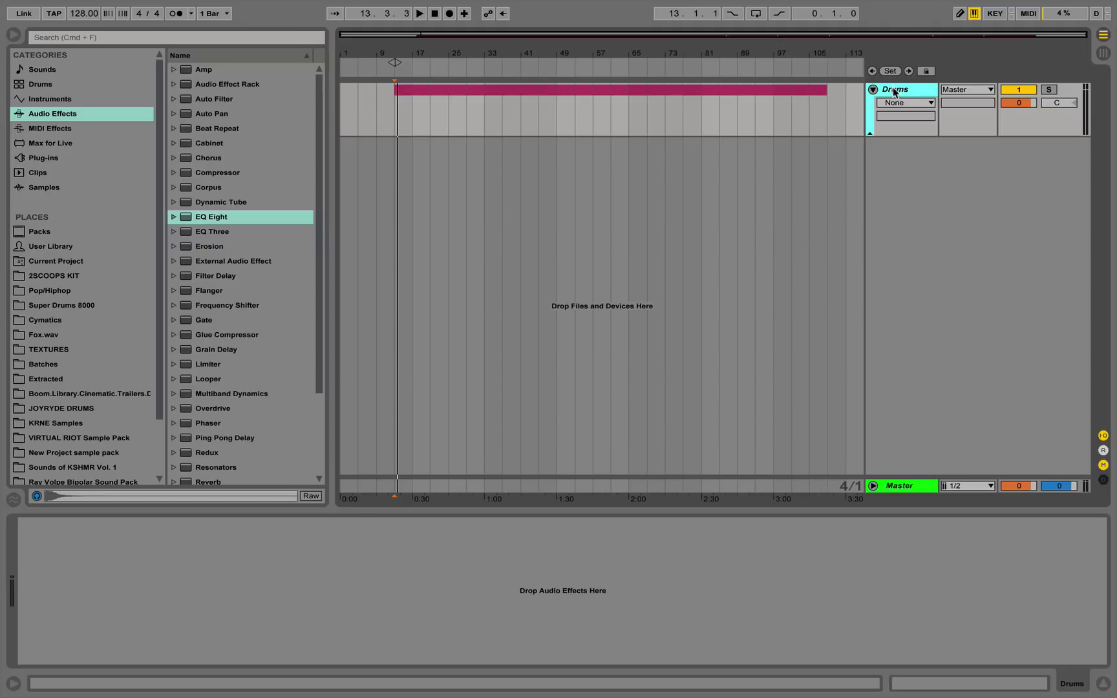
Search the audio effects for "sat" and add a Saturator to the Drums group.
click(153, 29)
click(154, 38)
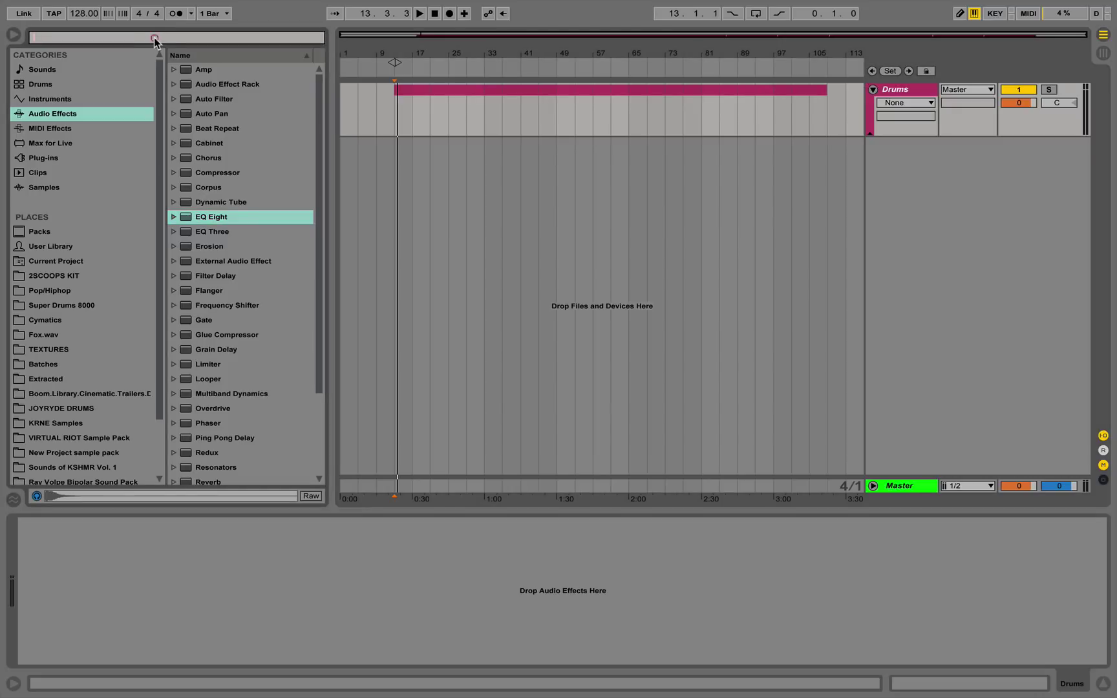
text(sat)
click(191, 71)
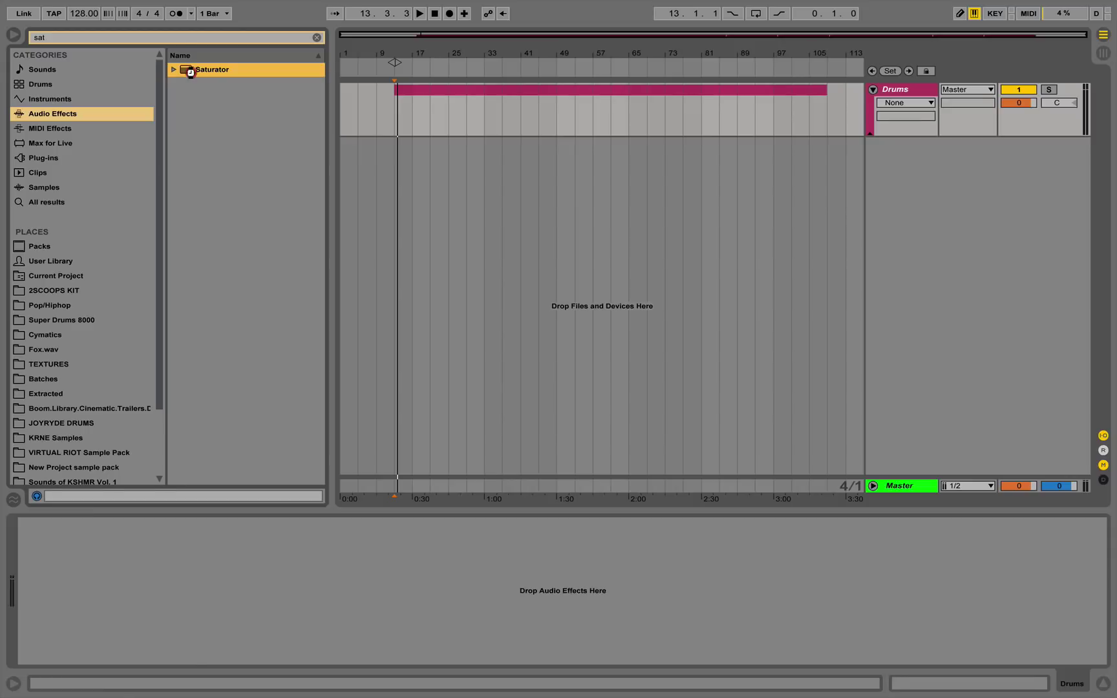
double_click(191, 72)
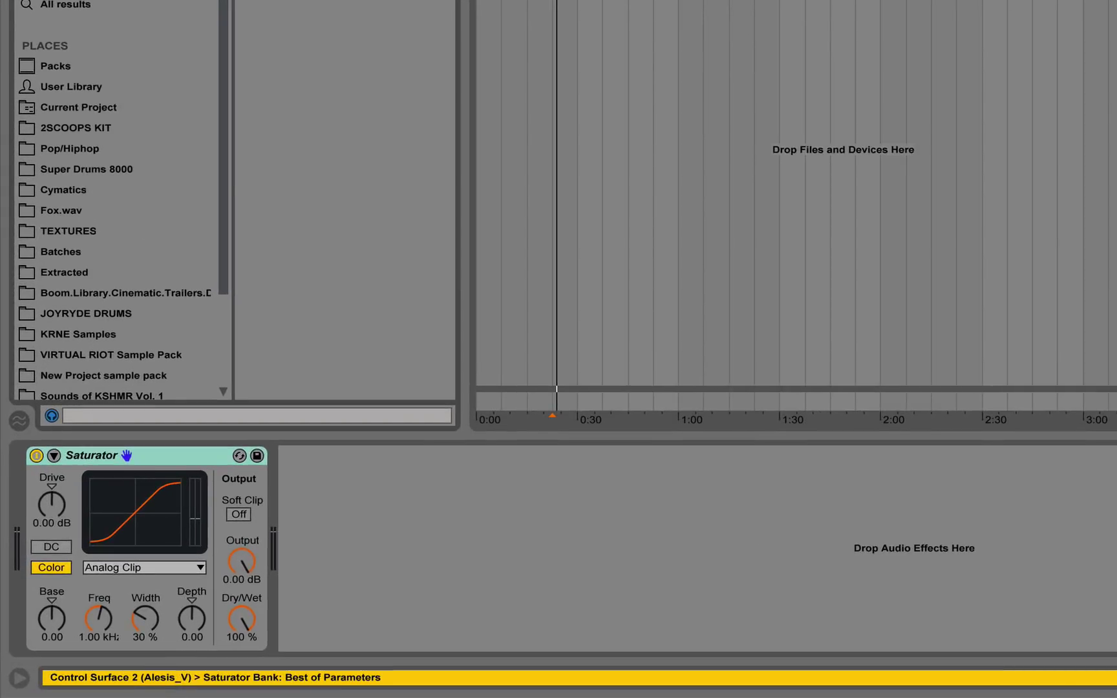
Set the Saturator's drive to 1.50 dB and its curve type to Soft Sine.
click(34, 520)
text(1.5)
key(Return)
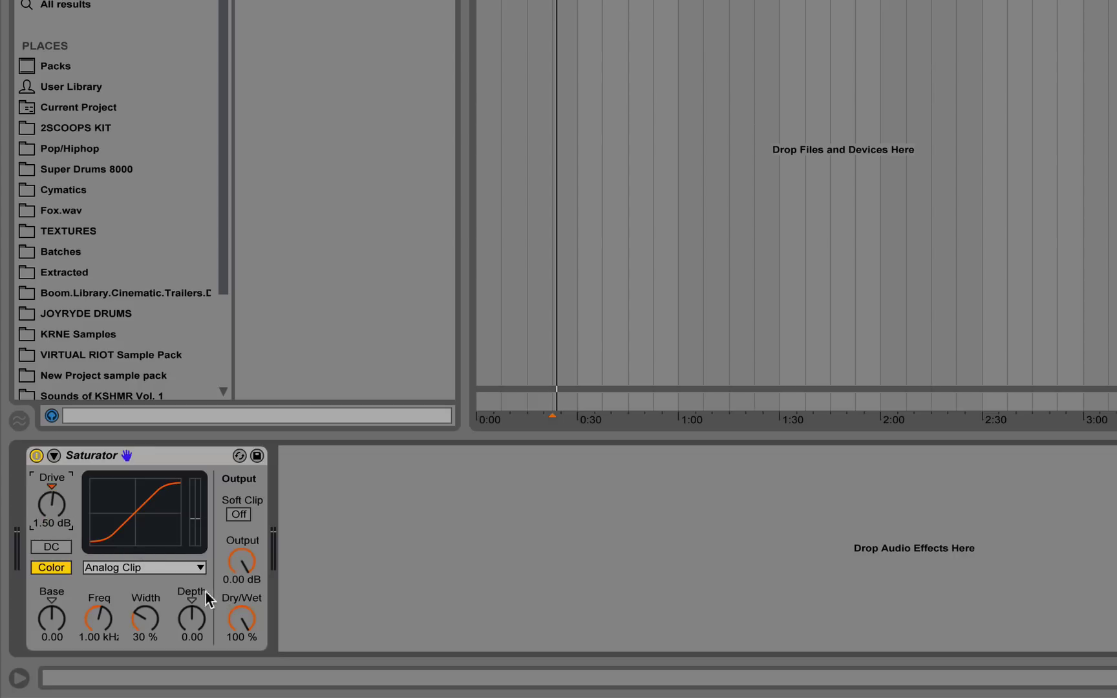
click(83, 567)
click(111, 598)
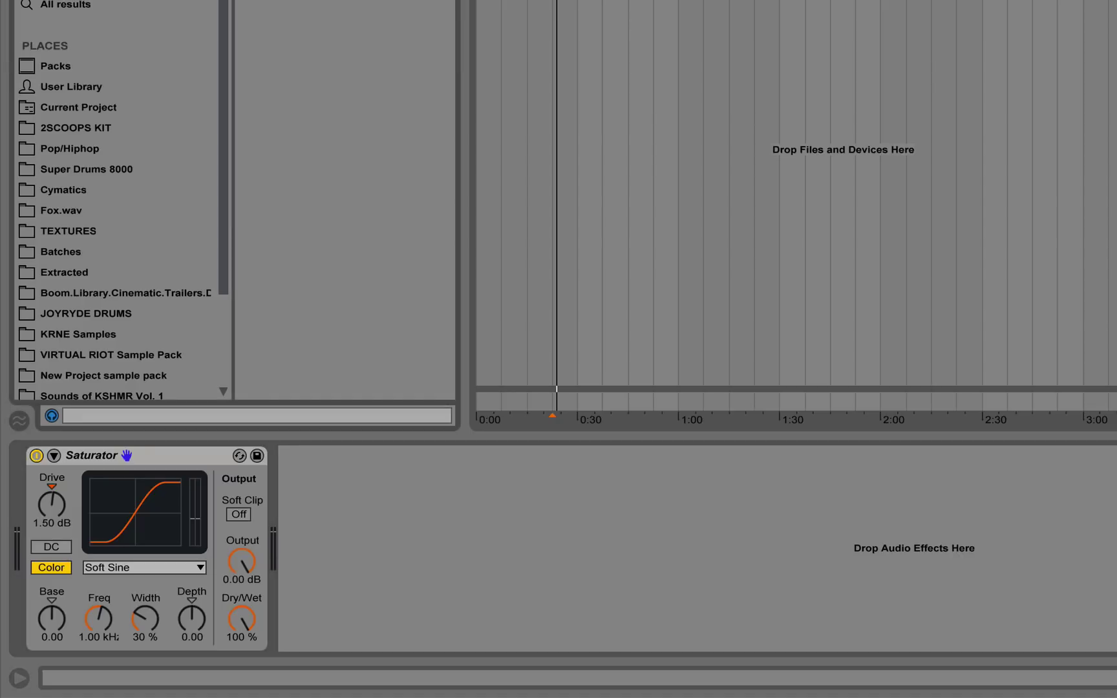
Add a Compressor after the Saturator, displayed in transfer curve view, with a ratio of 4.20:1.
key(Return)
click(377, 638)
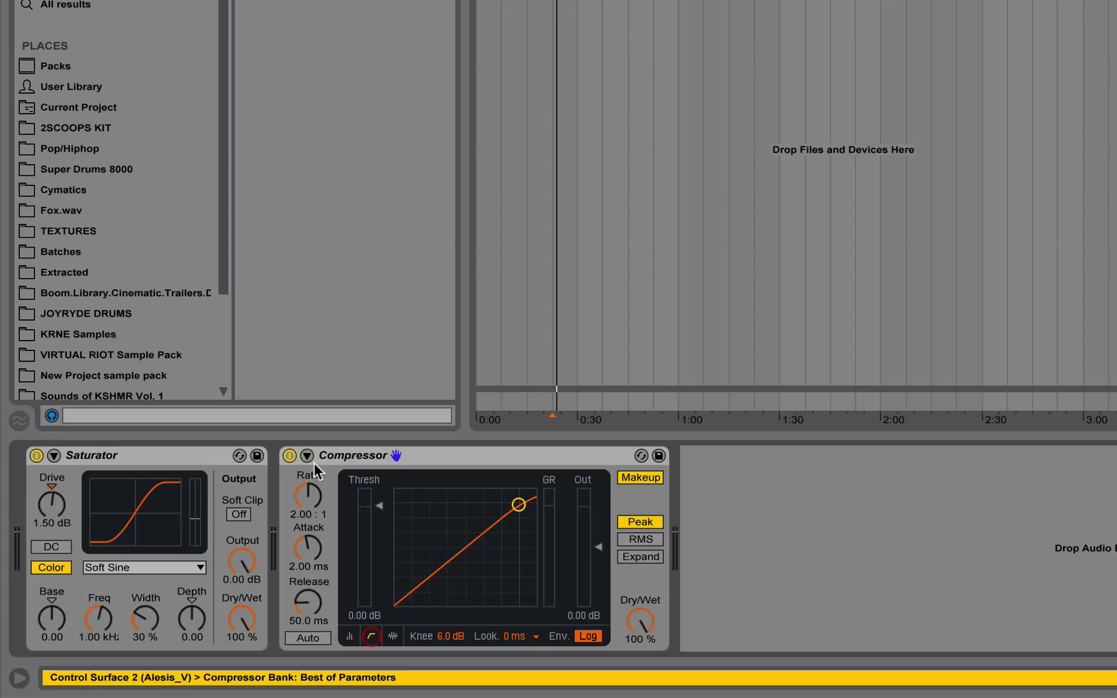
click(298, 516)
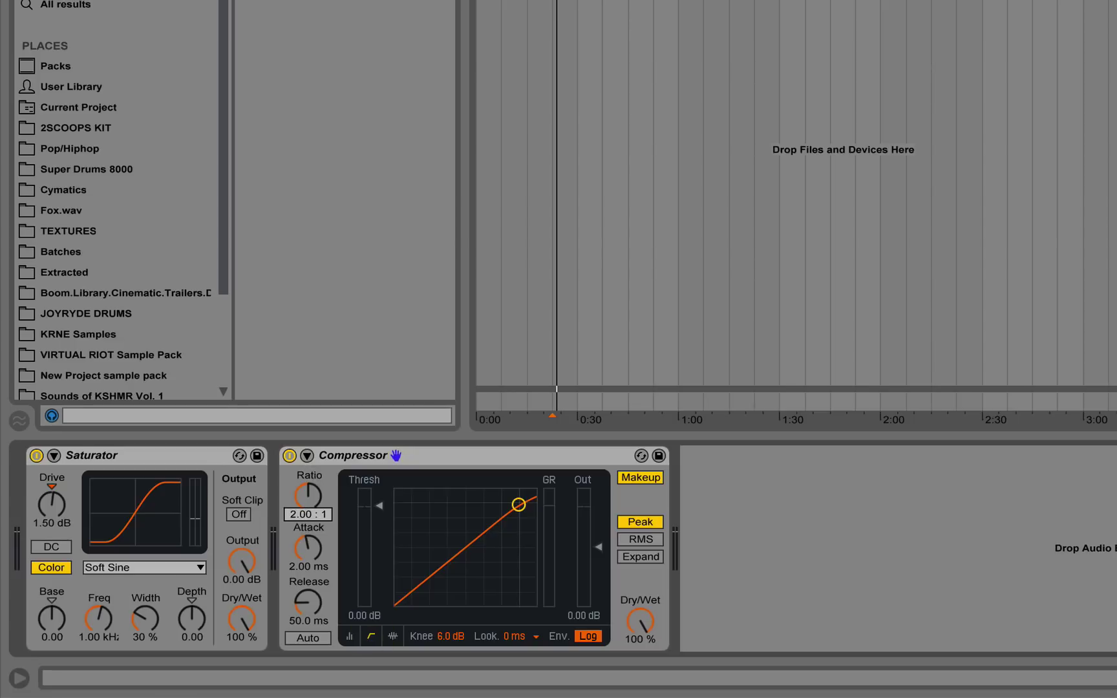
text(4.2)
key(Return)
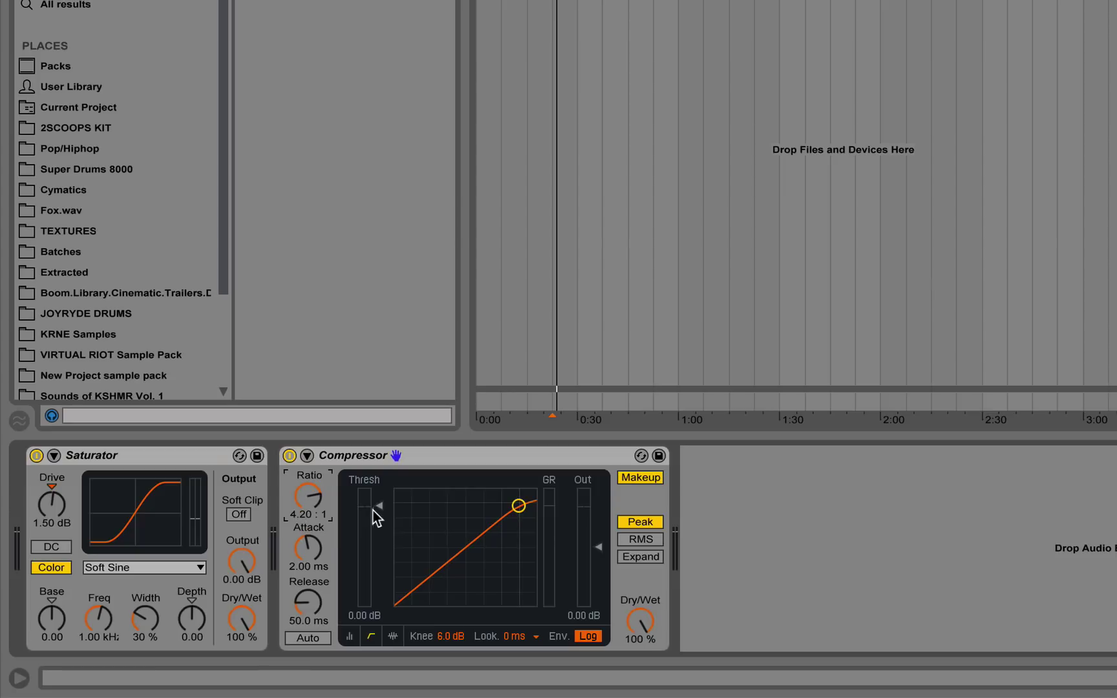
Set the Compressor's threshold to -6.00 dB and play the arrangement from bar 13 to hear the drums.
click(346, 617)
text(-6.)
key(Return)
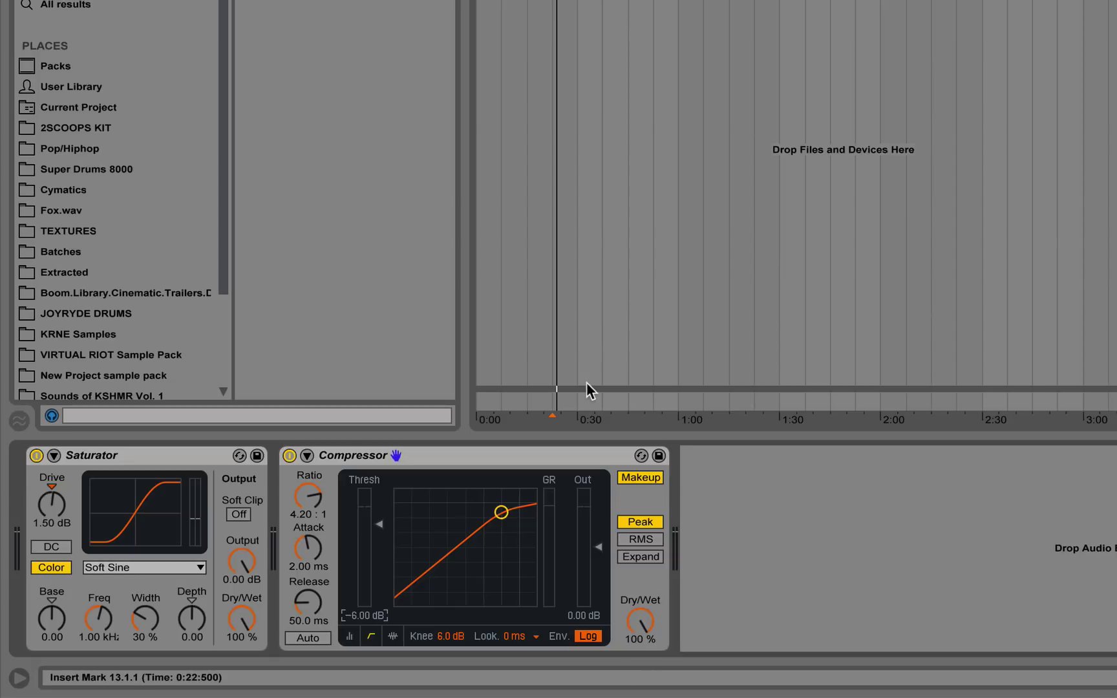
click(753, 1)
key(space)
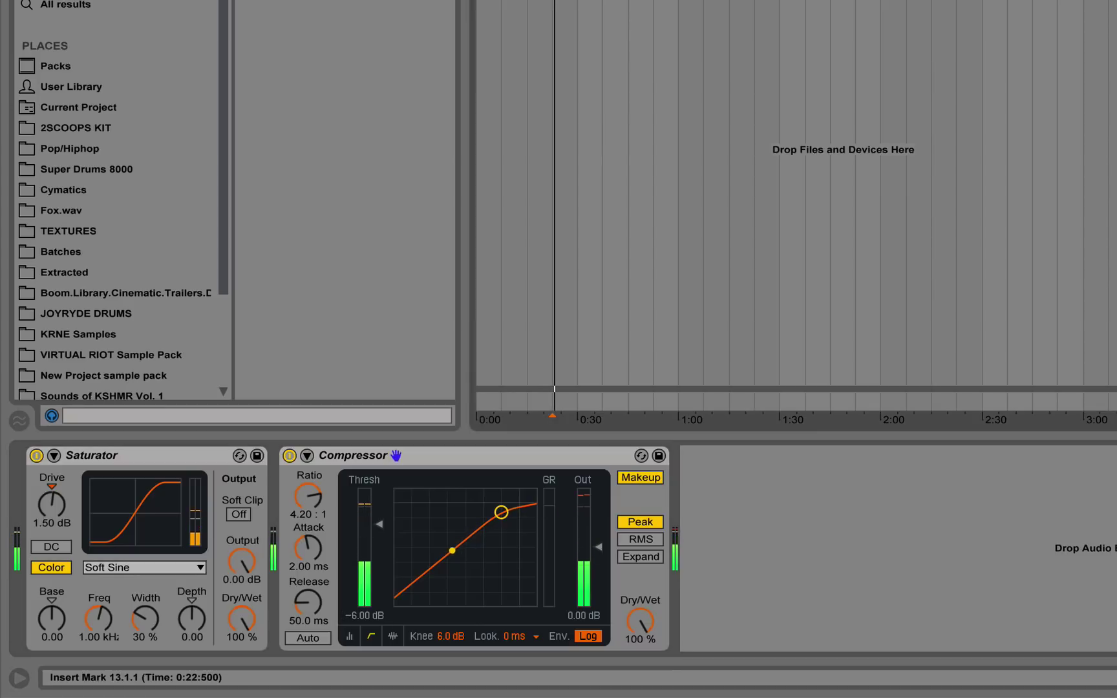